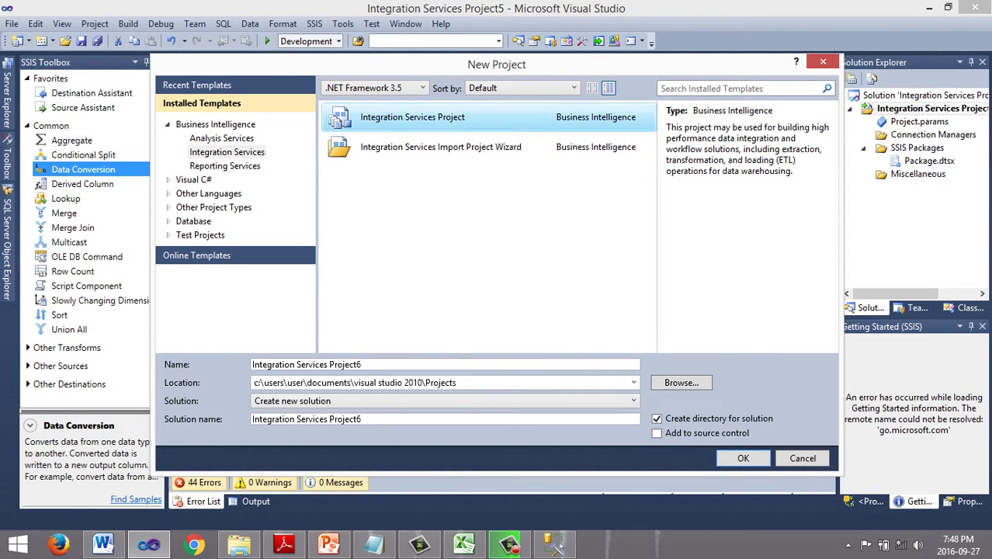
Create an Integration Services project named Integration Services Project6, closing the current solution without saving its changes.
key("Return")
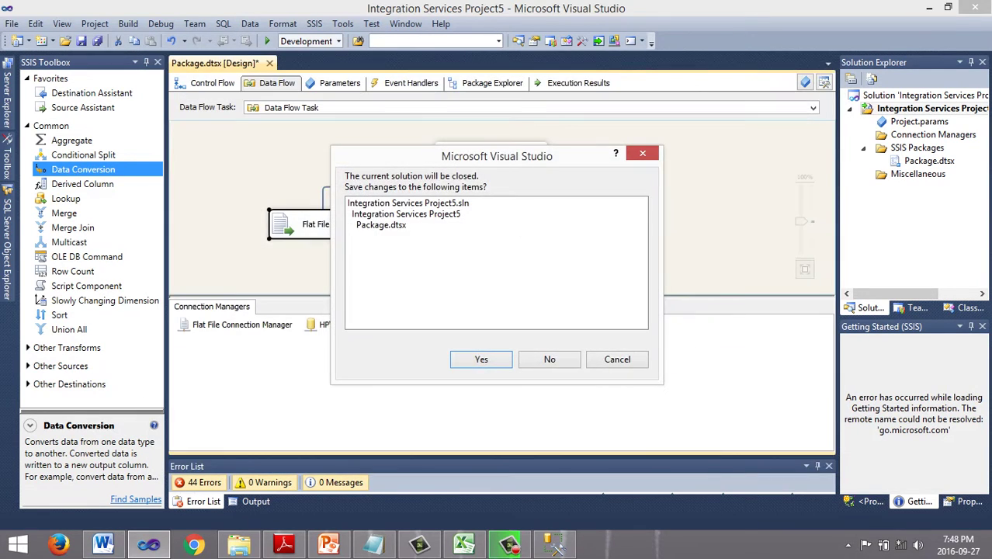
left_click(548, 359)
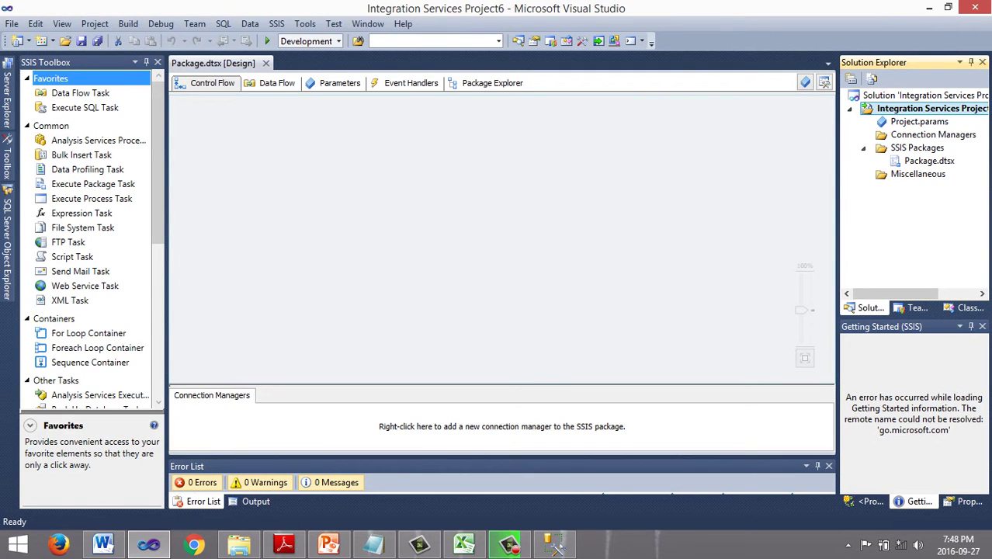
Add a Data Flow Task to the package's control flow and open its data flow design surface.
left_click(80, 92)
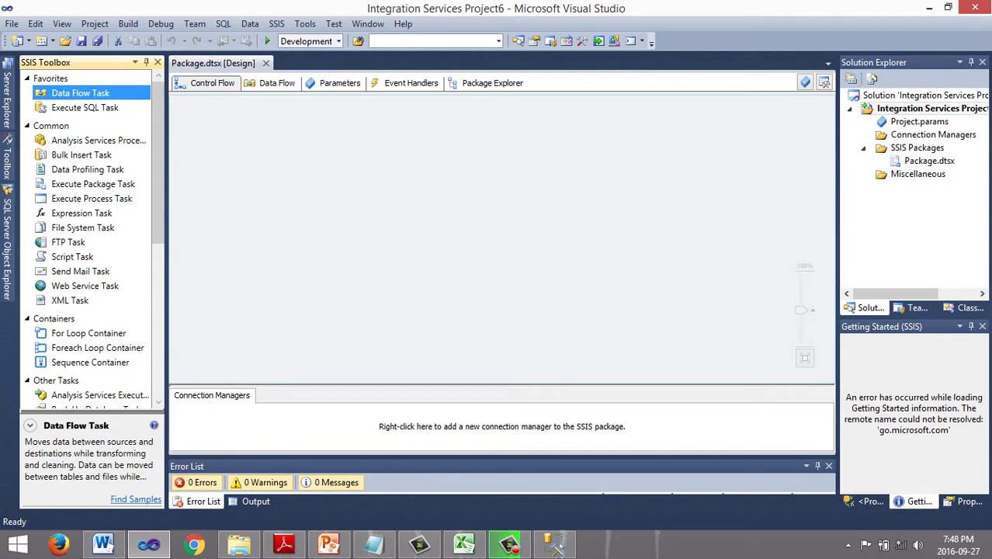
key("Return")
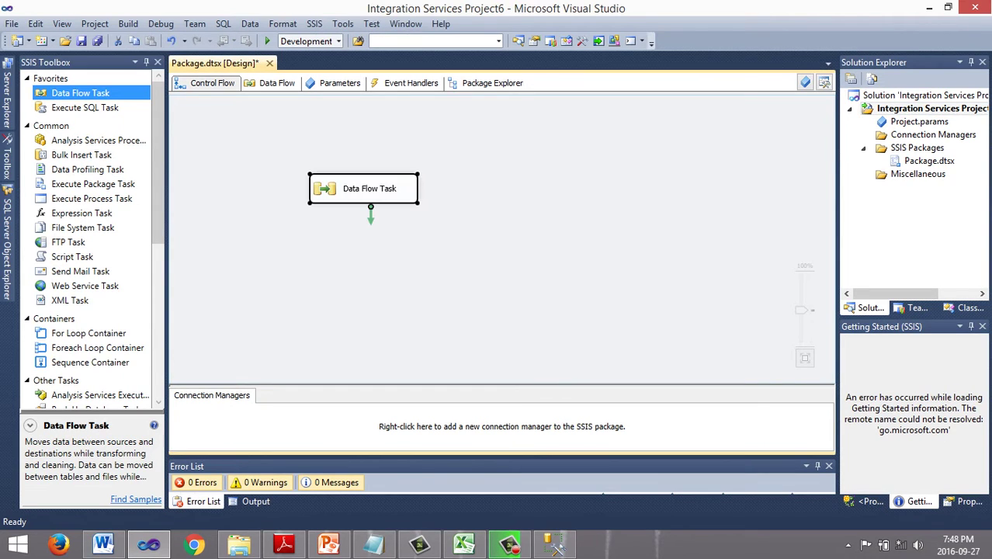
key("Return")
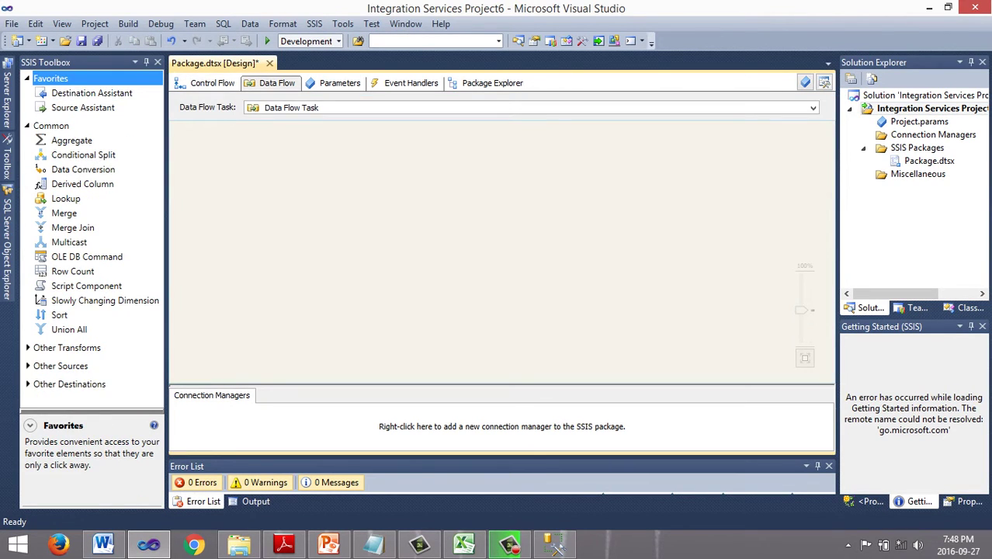
Add a Flat File source to the data flow with the Source Assistant, using a new connection manager.
left_click(83, 107)
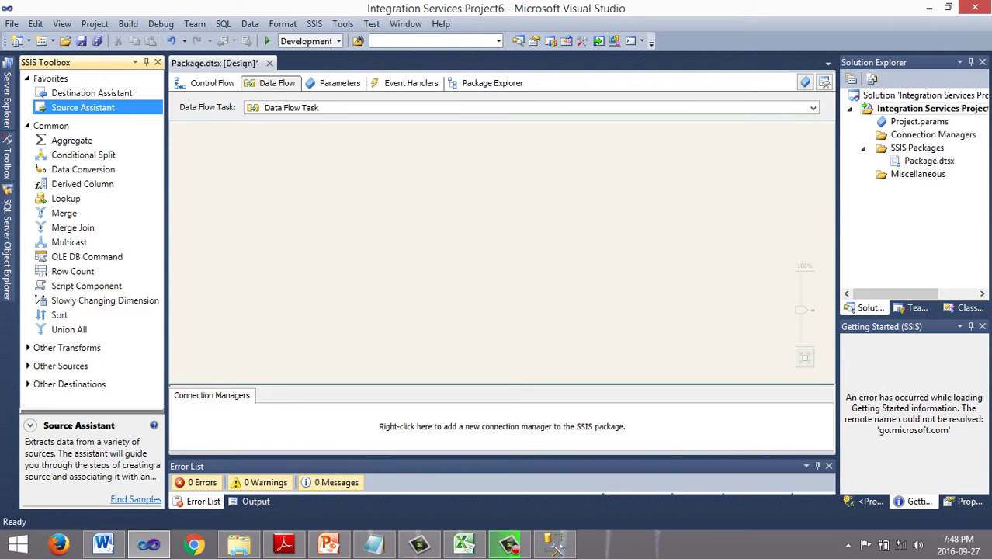
key("Return")
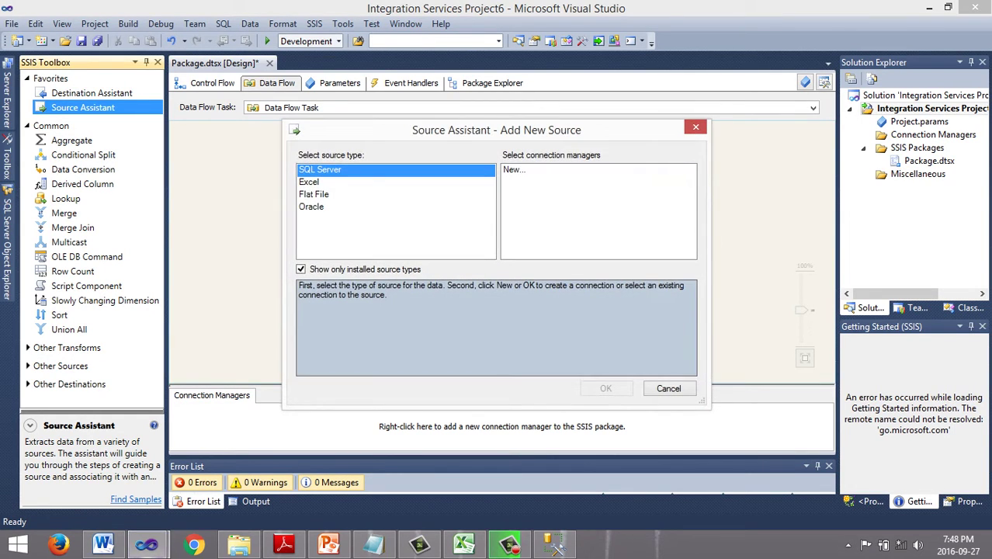
left_click(319, 194)
left_click(512, 169)
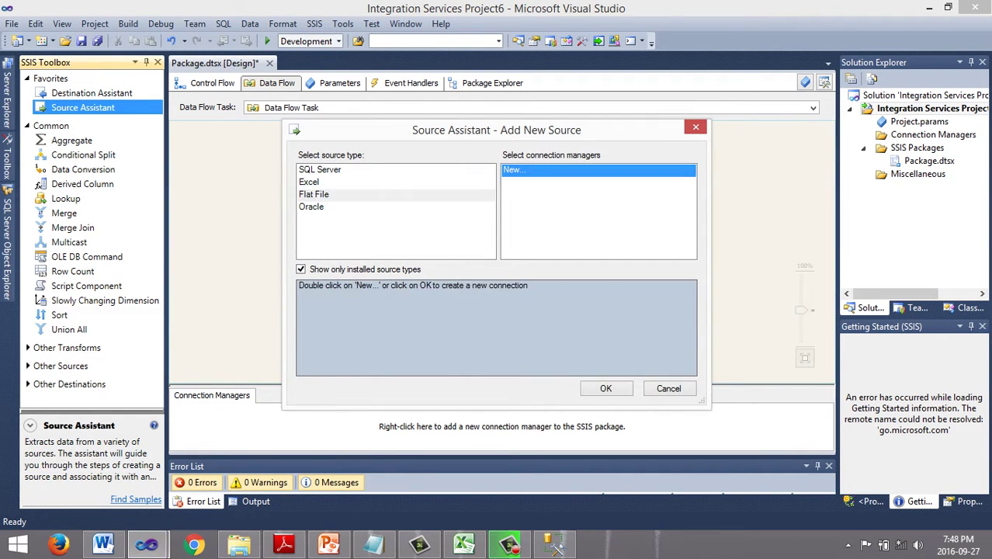
key("Return")
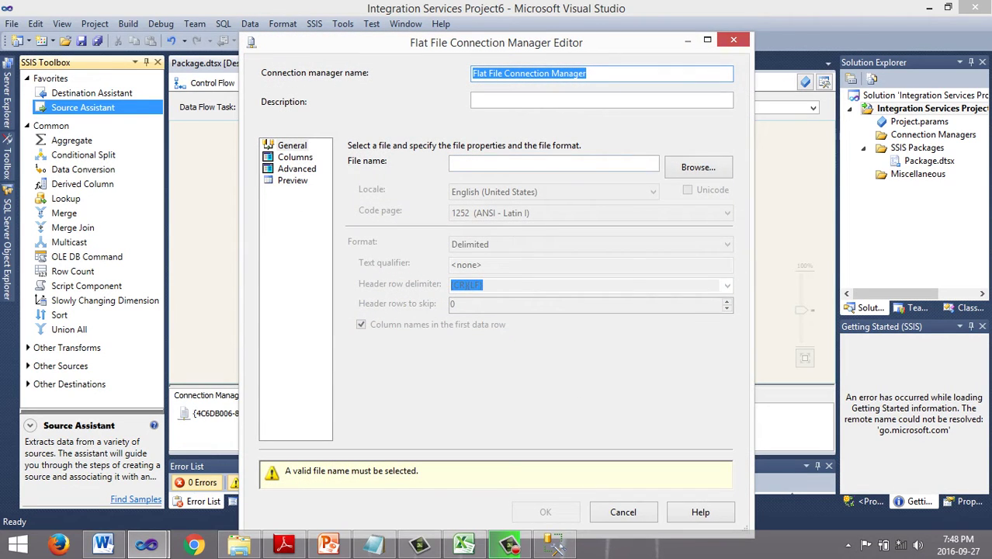
Set the flat file connection's file to the CSV file DATA_set in Desktop\DMW data set\miniproj2.
left_click(553, 163)
left_click(698, 167)
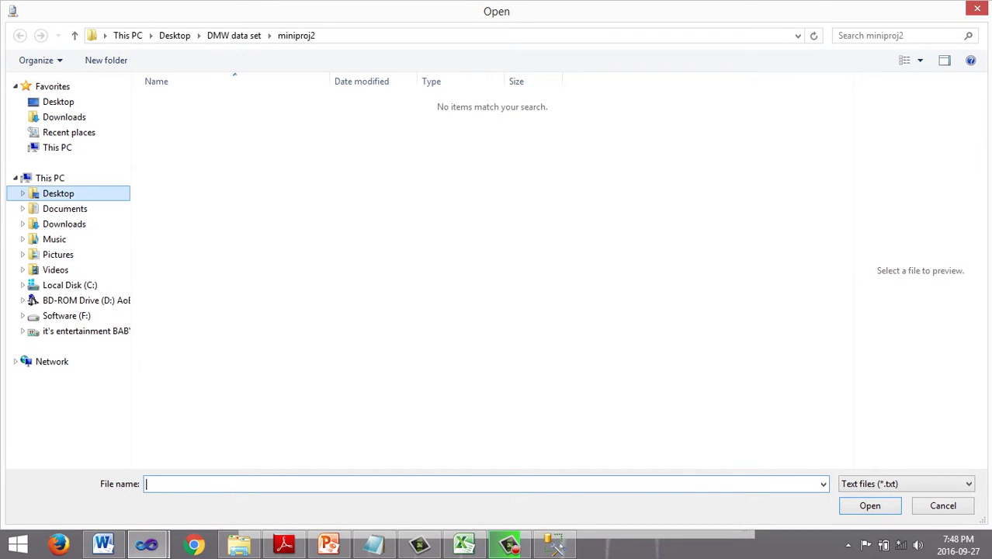
left_click(58, 193)
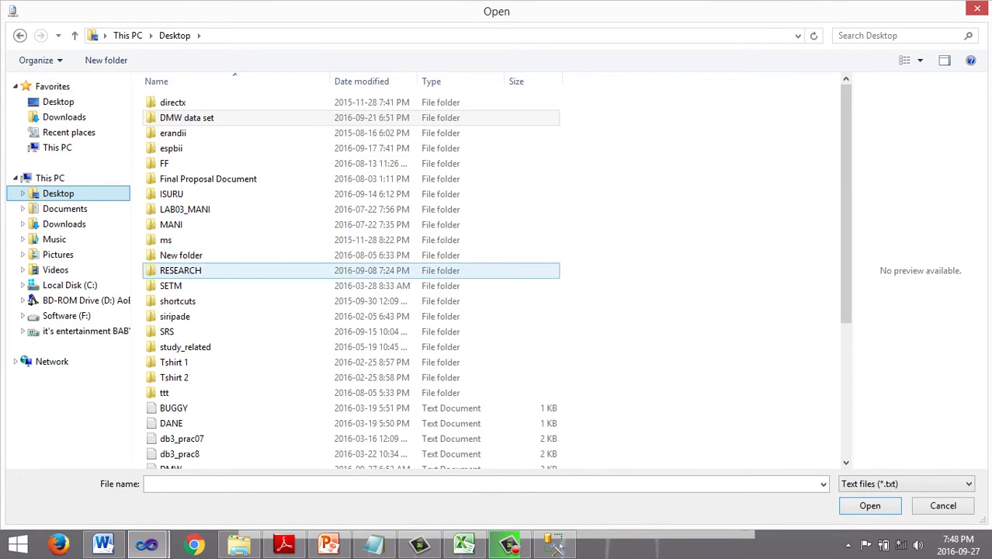
left_click(165, 239)
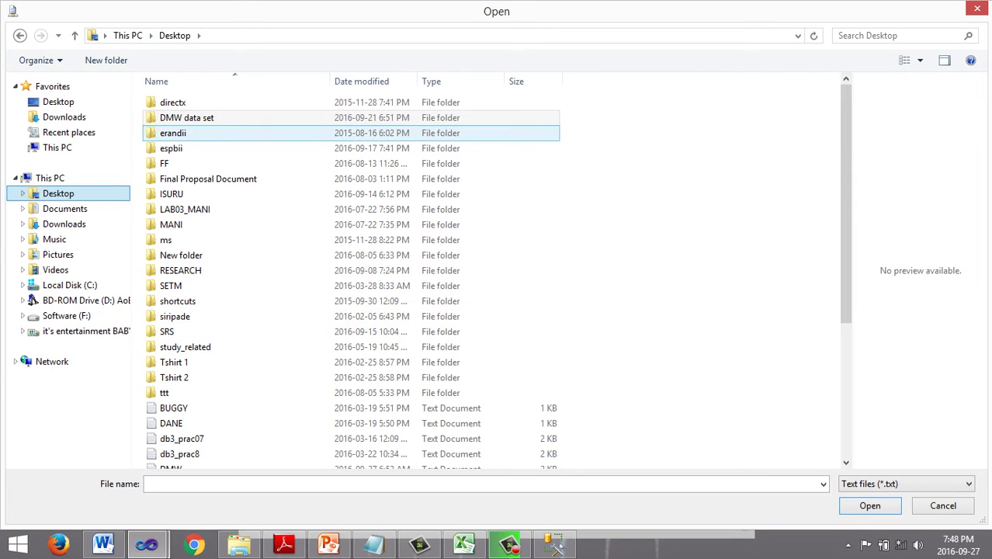
left_click(186, 118)
double_click(186, 118)
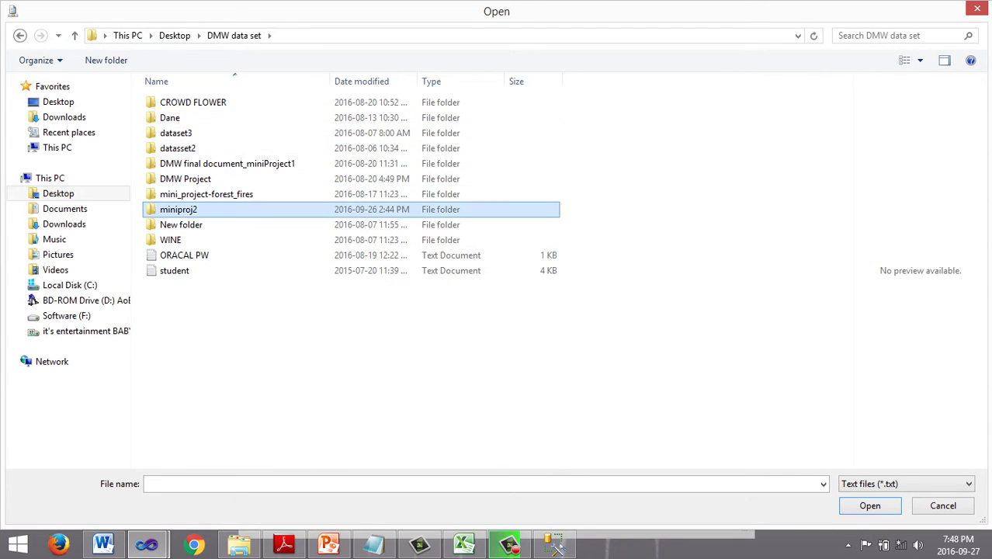
double_click(187, 194)
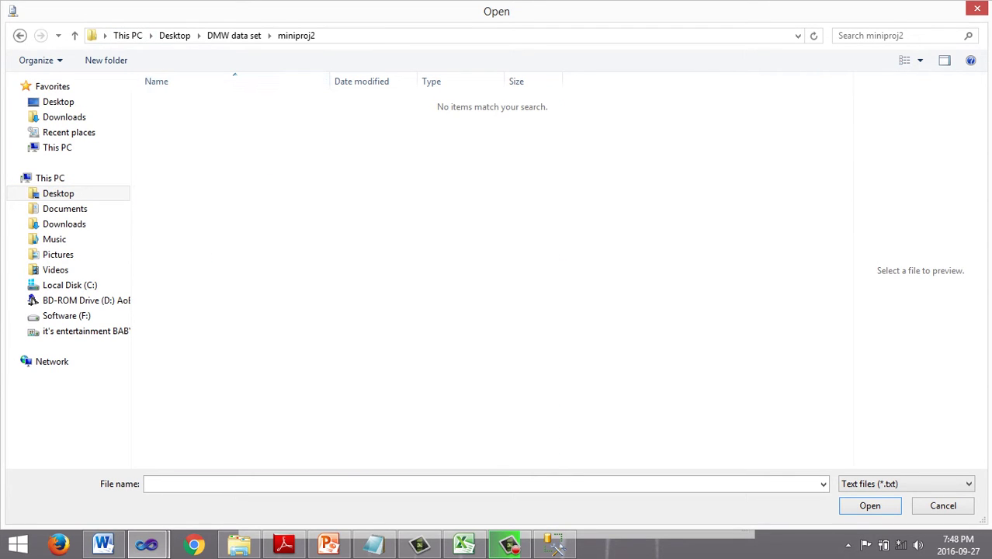
left_click(905, 483)
left_click(869, 504)
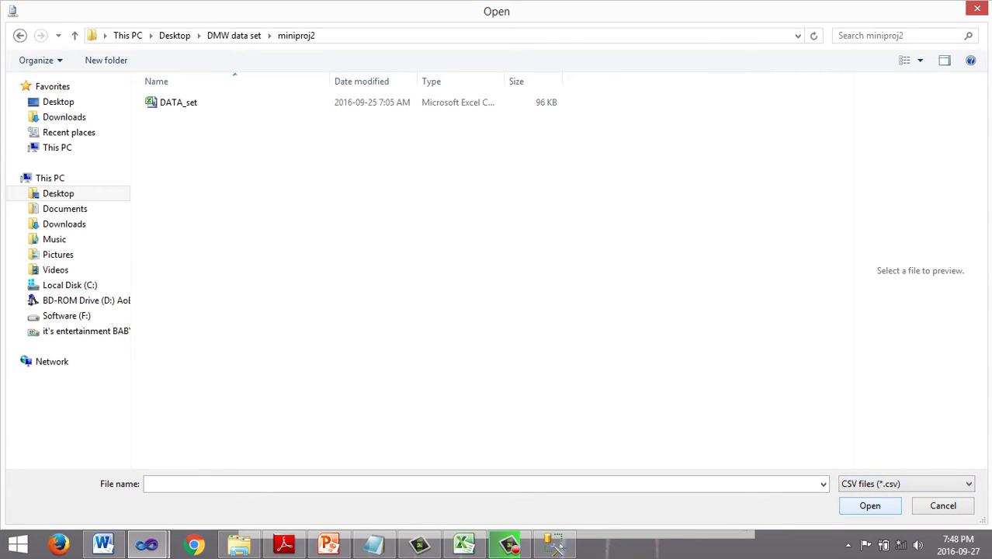
left_click(177, 102)
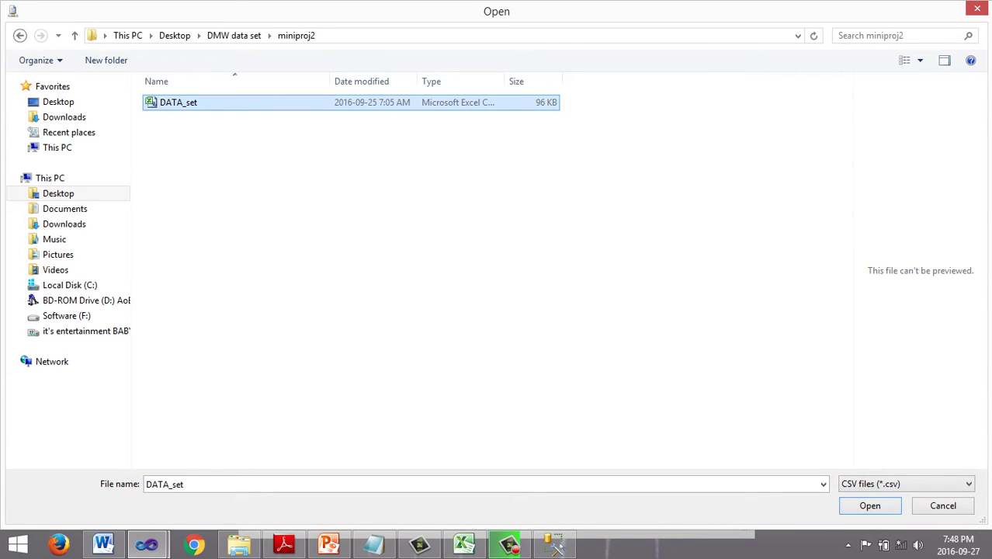
key("Return")
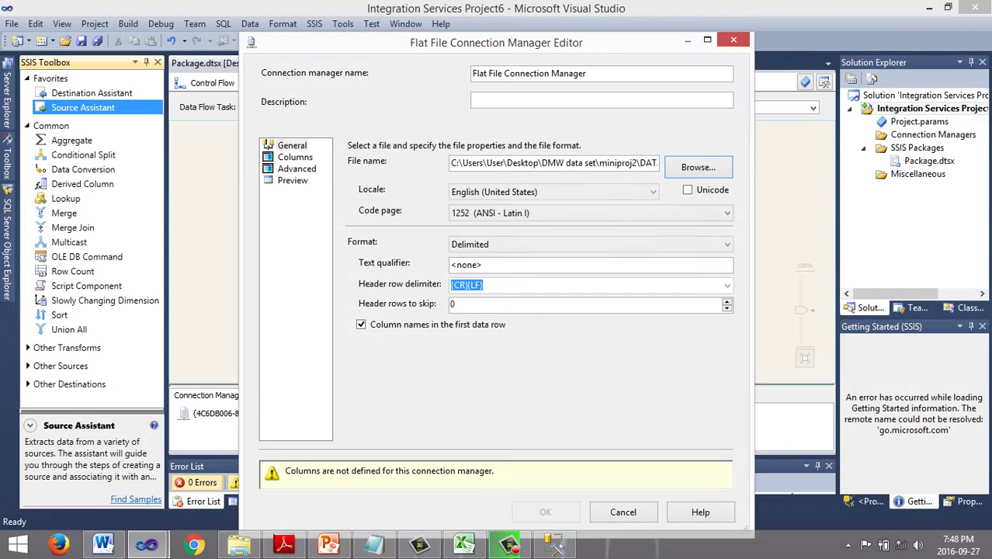
Preview the flat file's columns and accept the connection manager with its comma-delimited layout.
left_click(295, 157)
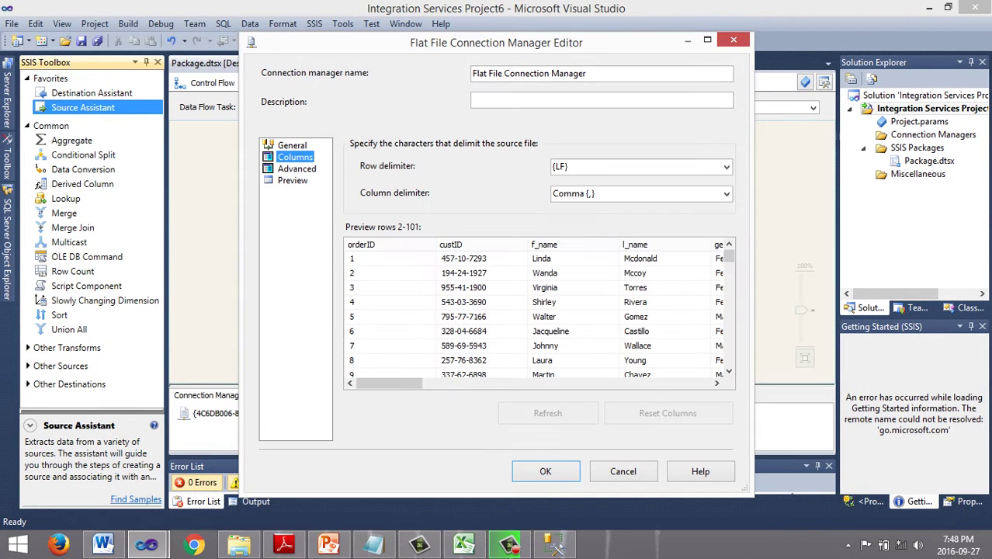
mouse_move(389, 383)
left_mouse_down()
mouse_move(574, 383)
mouse_move(389, 383)
left_mouse_up()
left_click(291, 145)
key("Return")
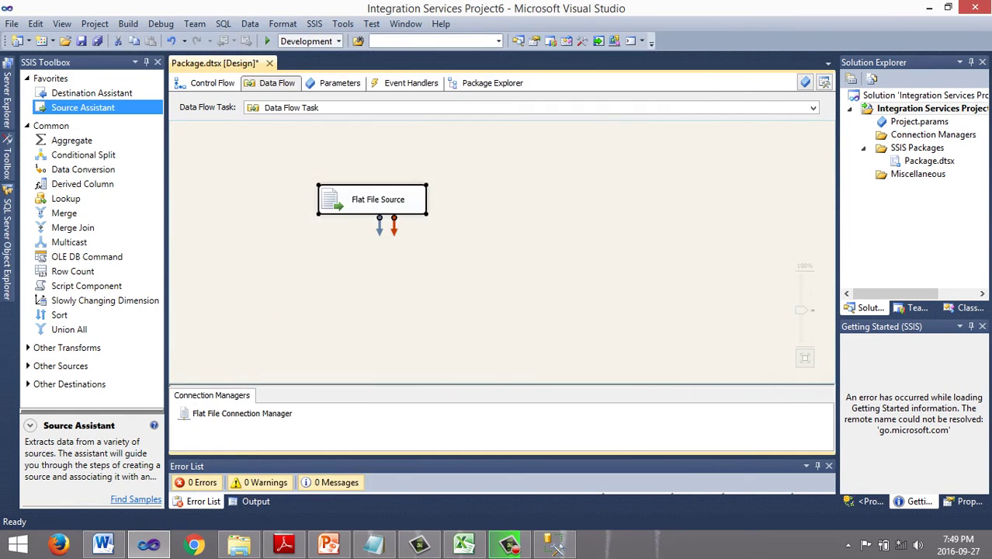
Add a SQL Server destination to the data flow with the Destination Assistant, using a new connection.
left_click(92, 92)
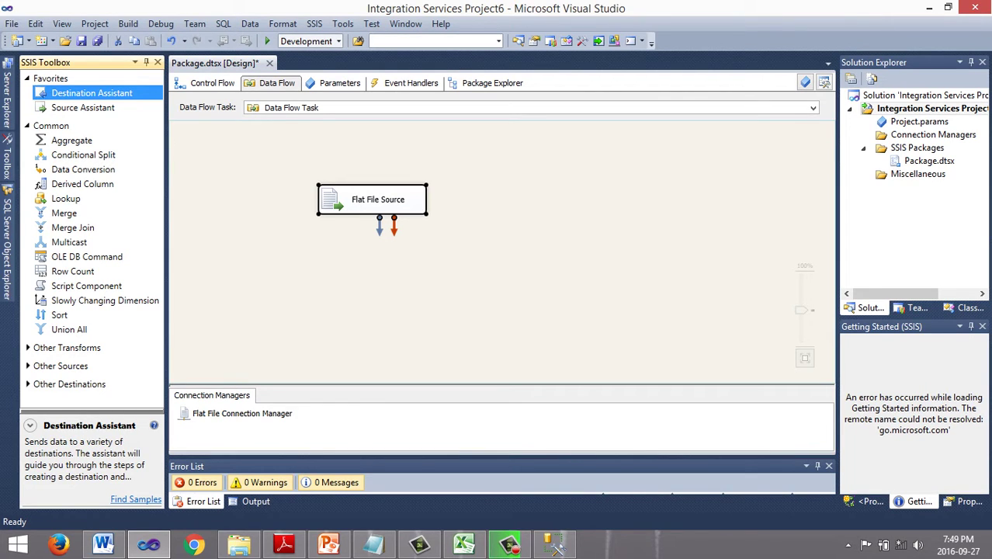
key("Return")
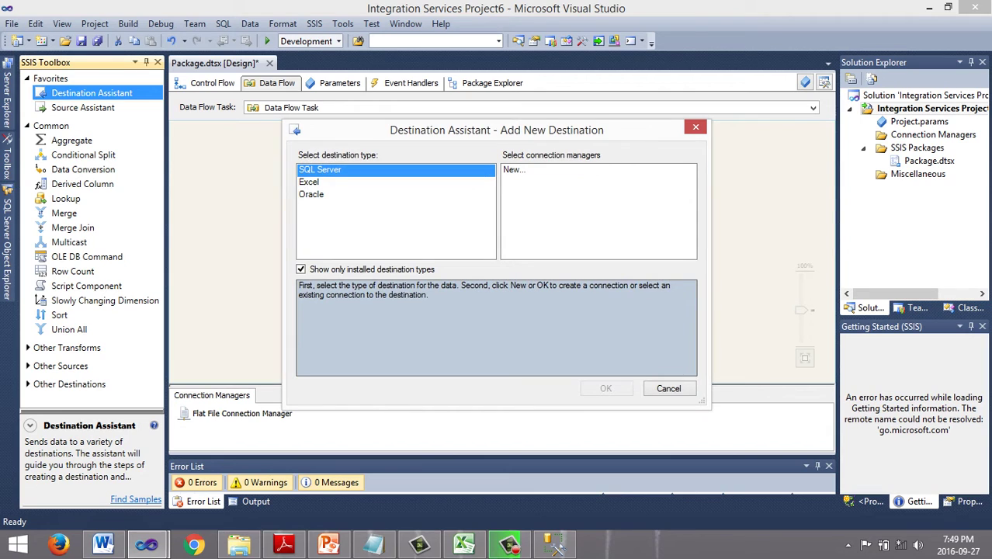
left_click(513, 169)
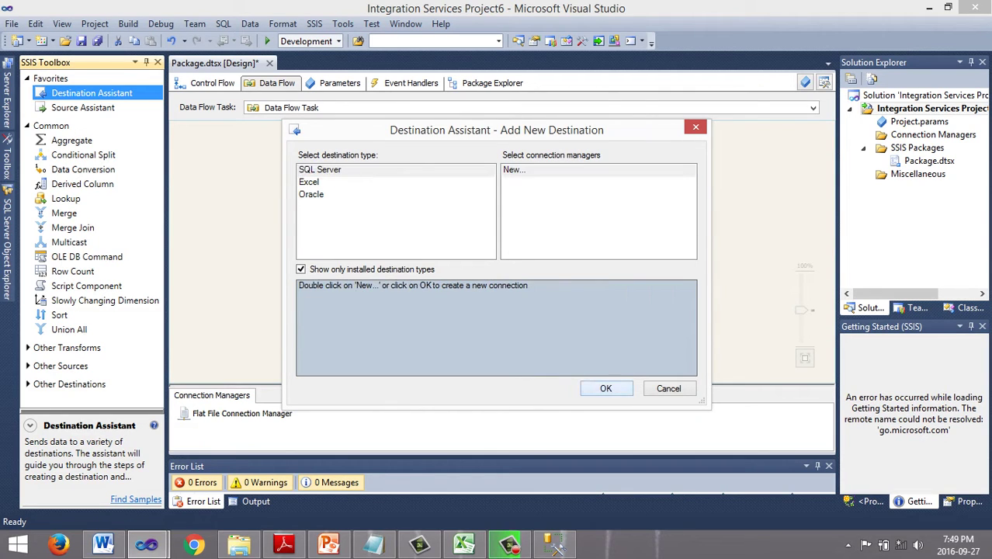
key("Return")
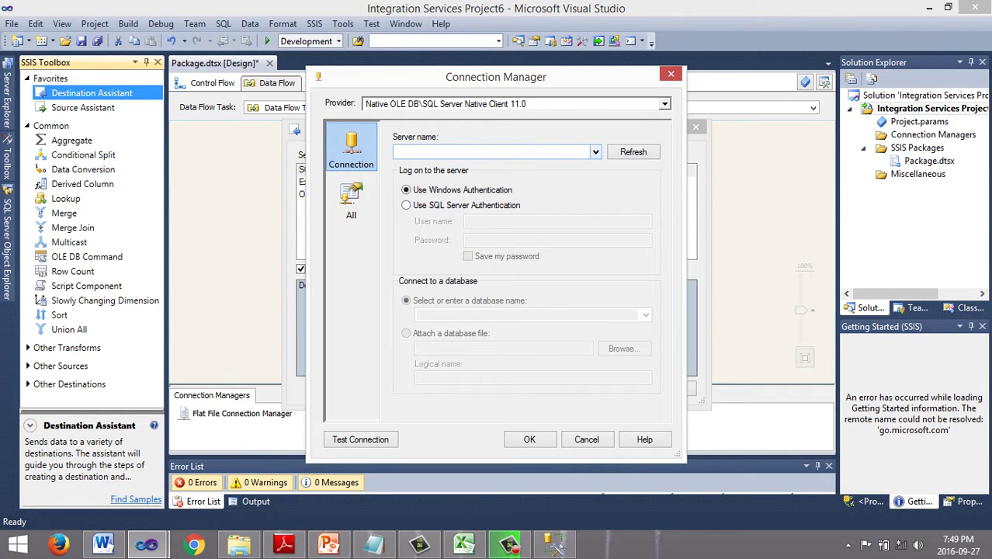
Point the destination connection to database dmw_test_01 on server HP\DEV01, test the connection and accept it.
left_click(596, 151)
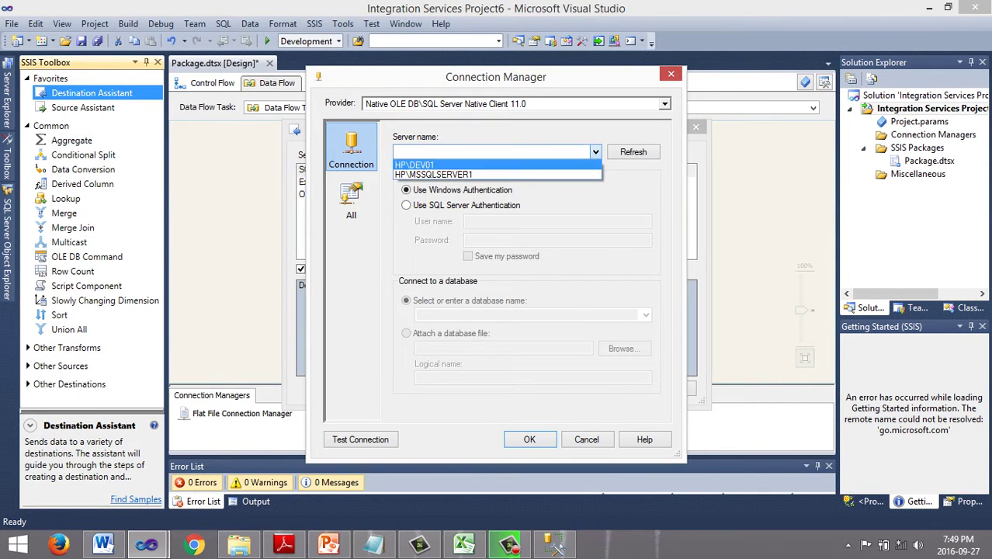
key("Return")
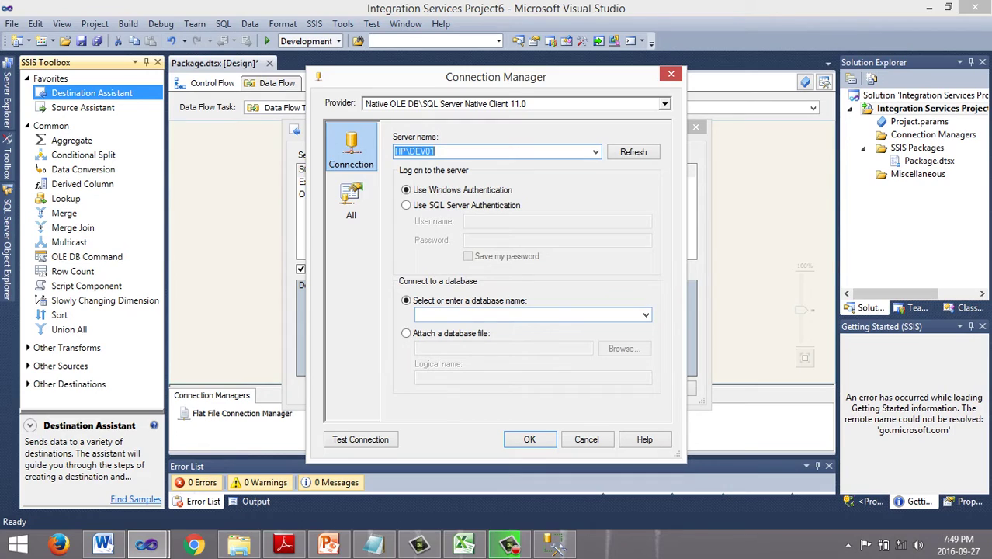
left_click(645, 315)
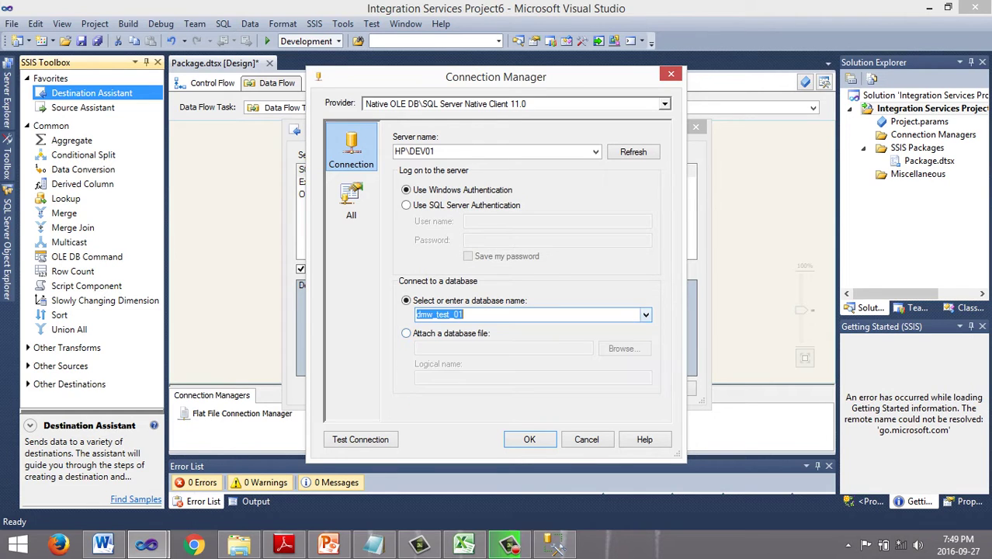
key("Return")
left_click(360, 439)
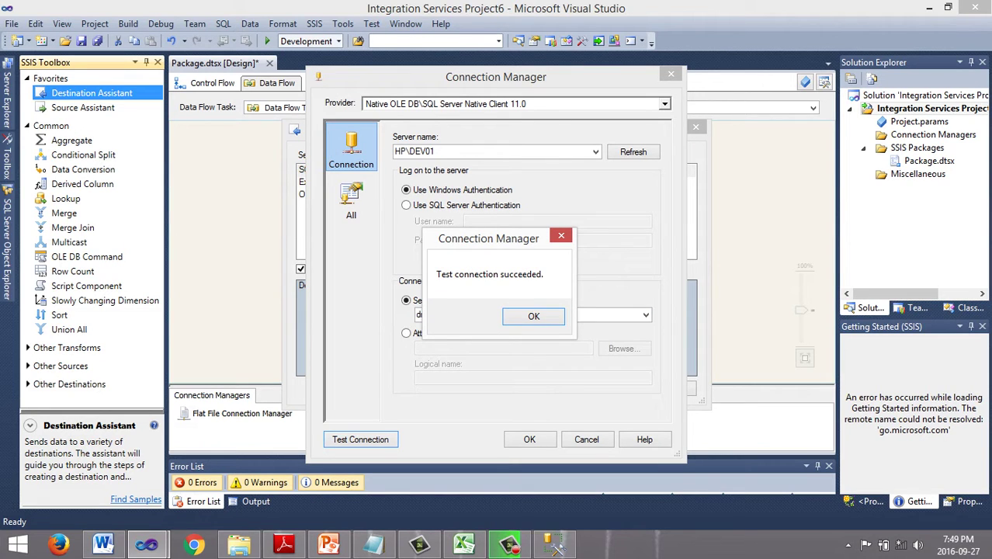
key("Return")
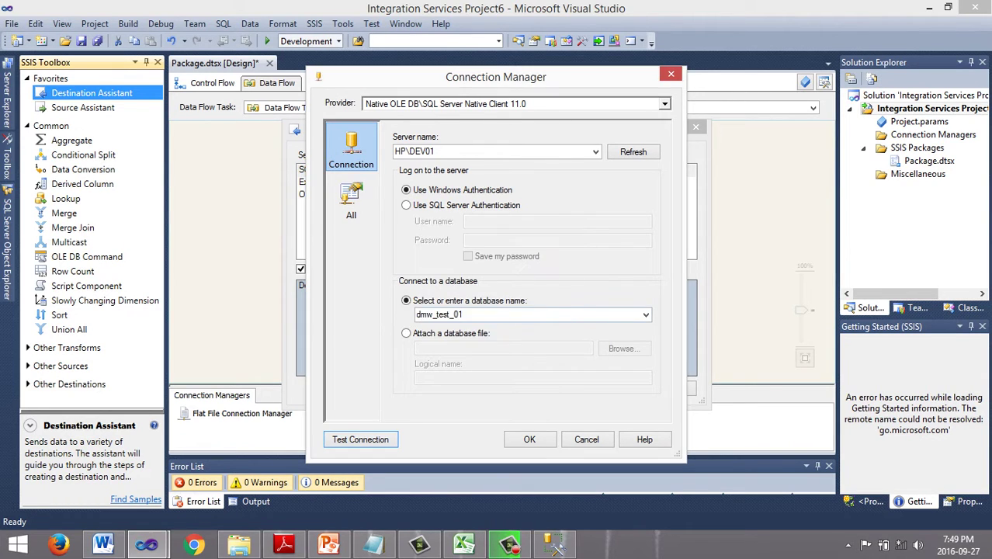
key("Return")
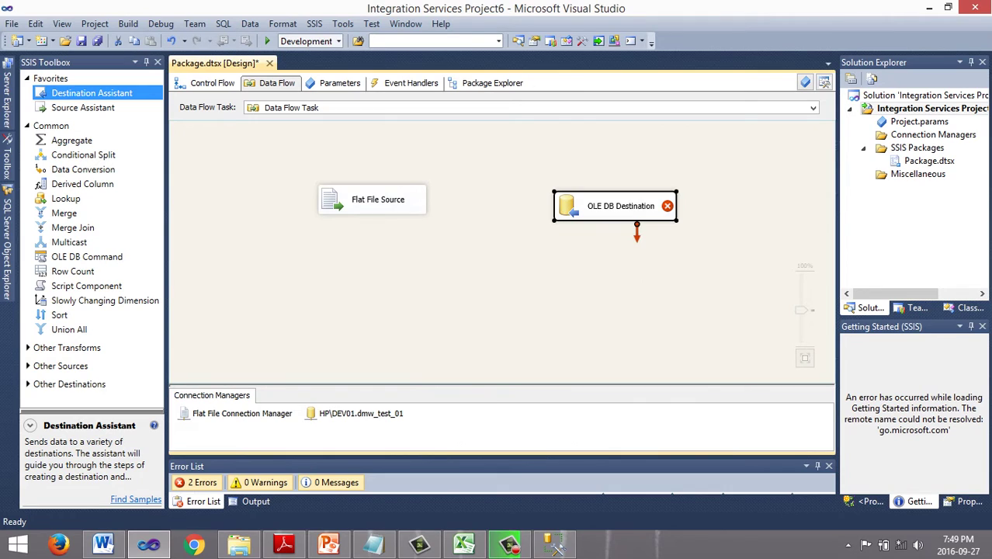
Align the OLE DB Destination beside the Flat File Source and connect the source's data output to it.
left_click_drag(594, 209, 579, 201)
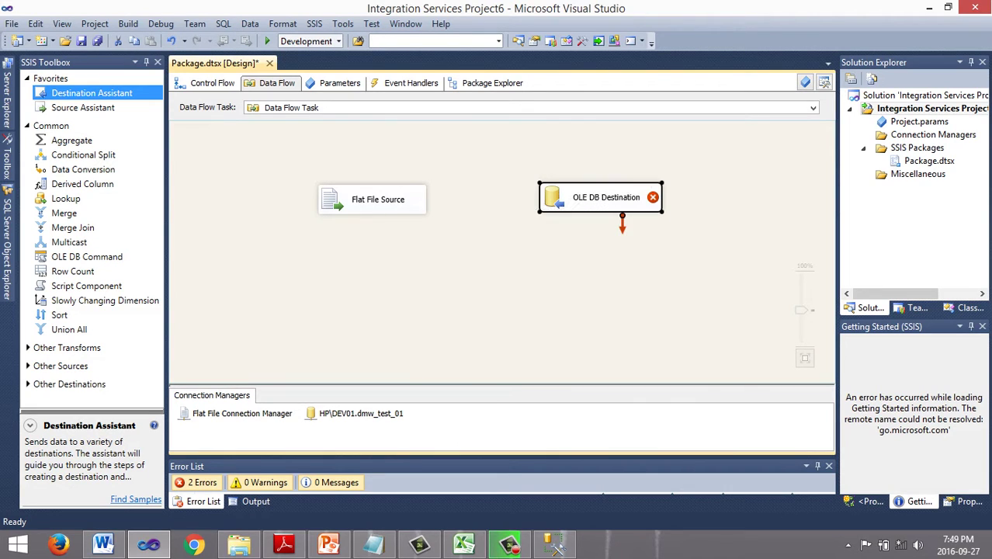
left_click(371, 200)
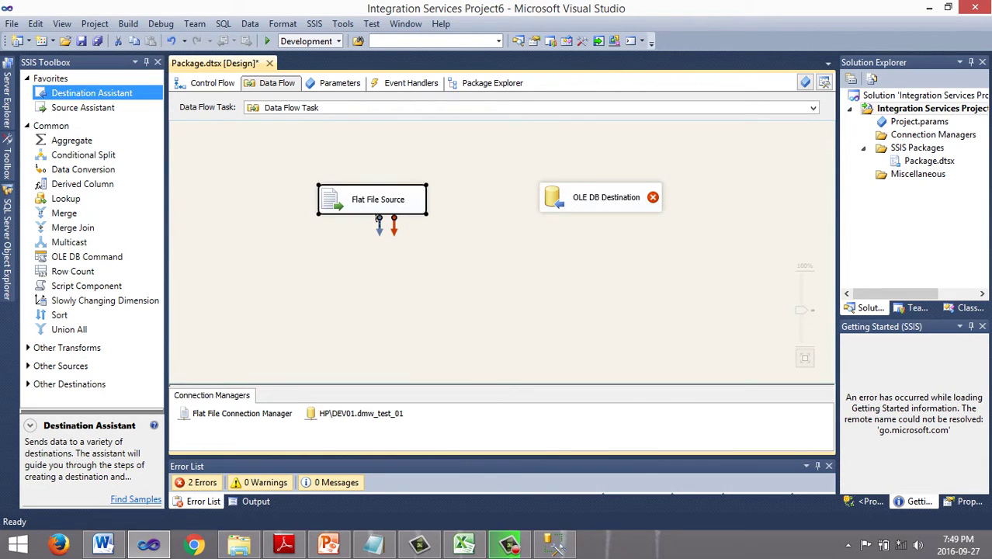
left_click_drag(379, 220, 537, 201)
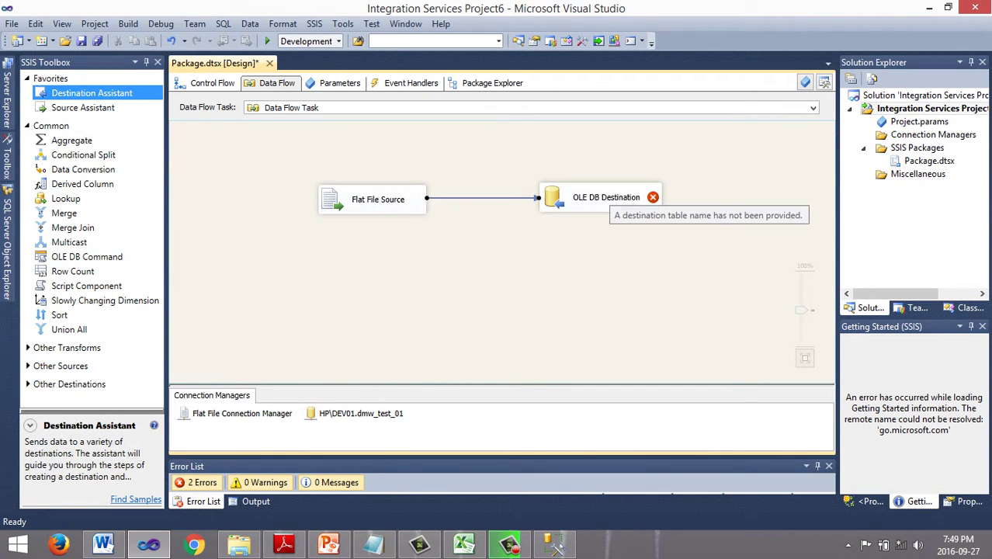
Create the new table [OLE DB Destination] for the OLE DB Destination, map the input columns to it and accept the settings.
double_click(610, 196)
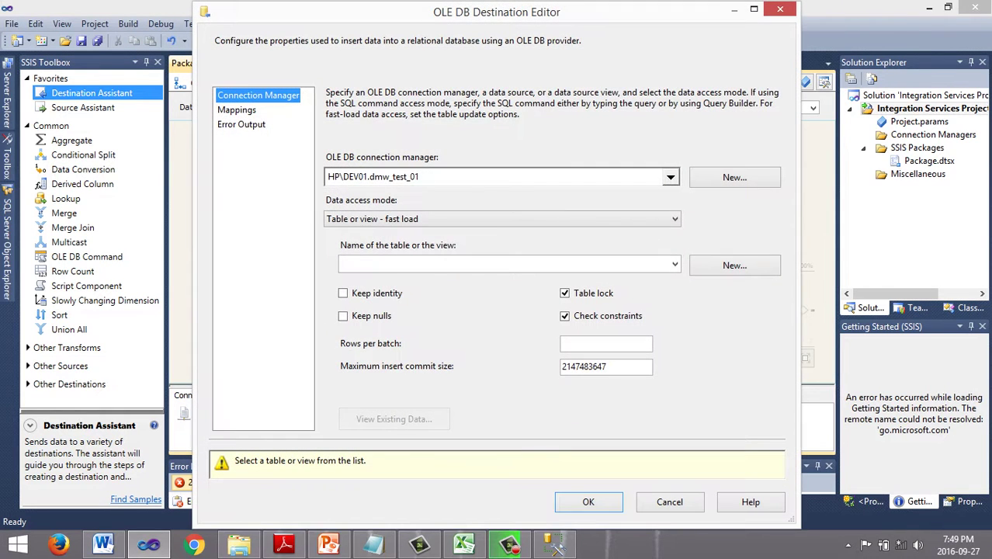
left_click(674, 264)
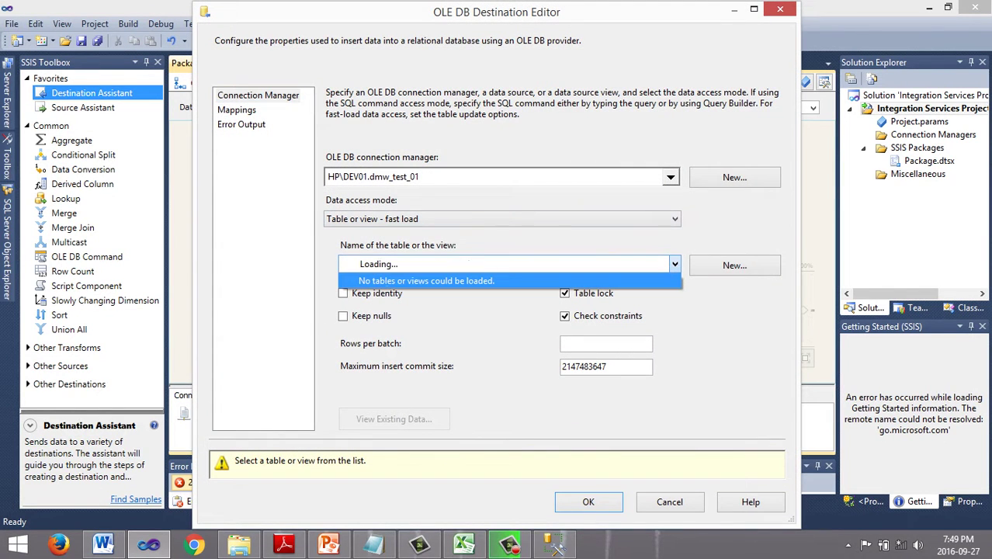
left_click(674, 263)
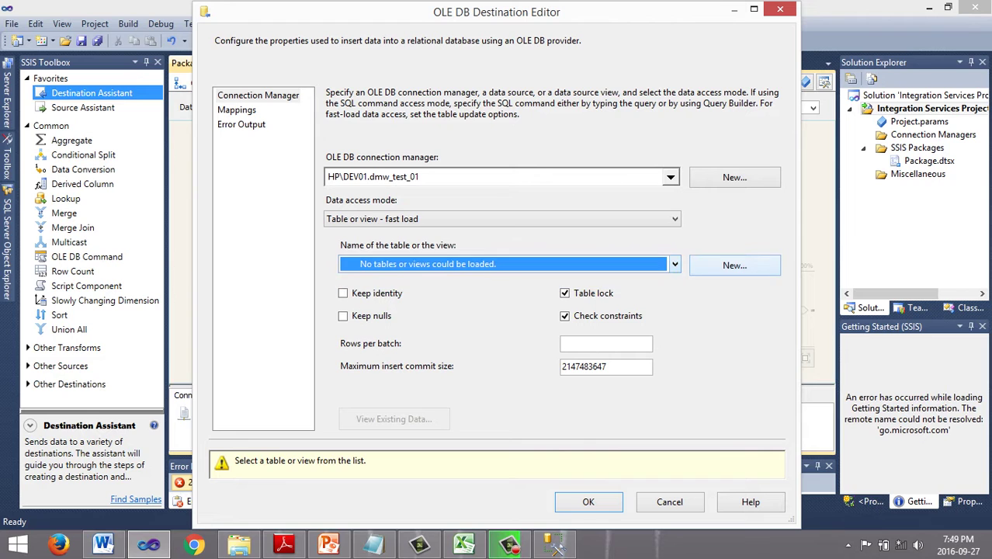
left_click(734, 264)
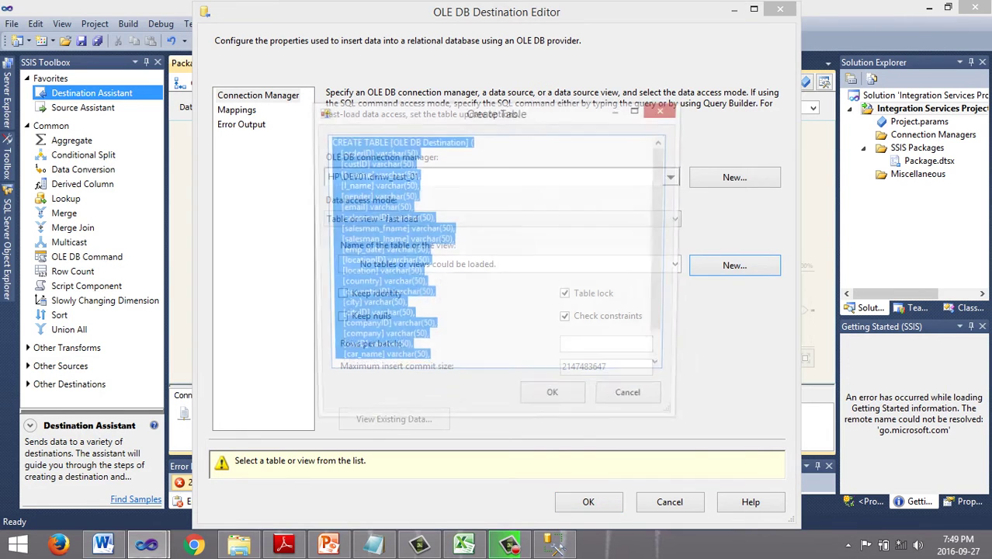
key("Return")
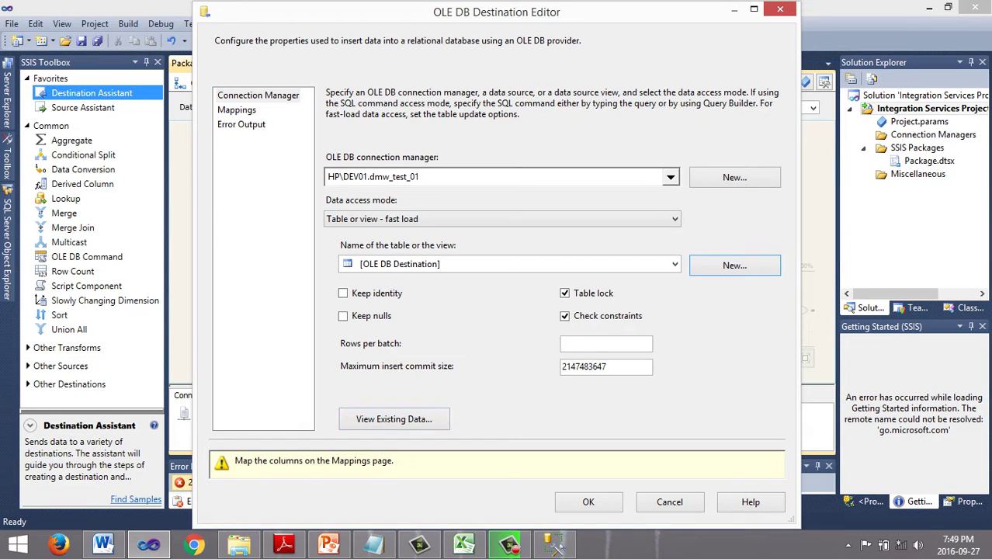
left_click(236, 109)
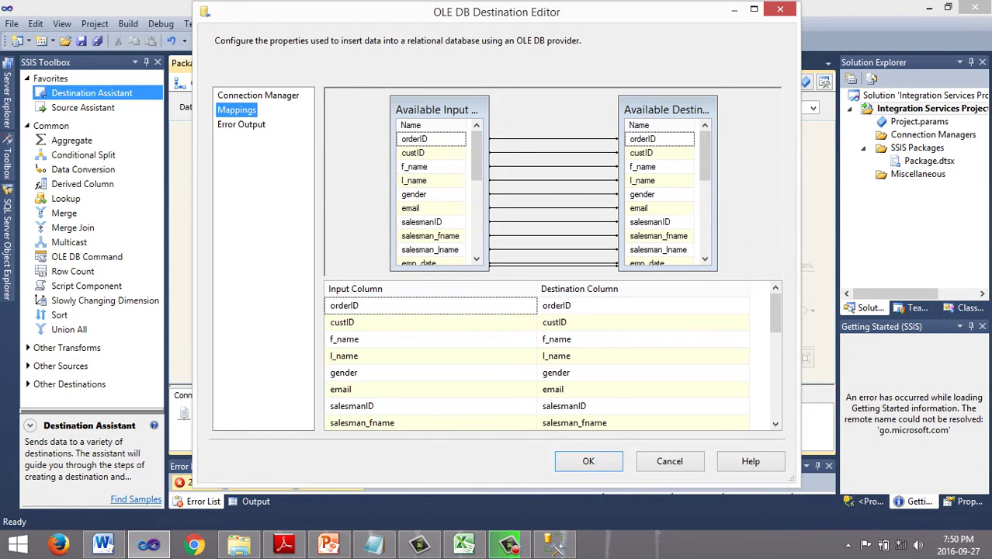
key("Return")
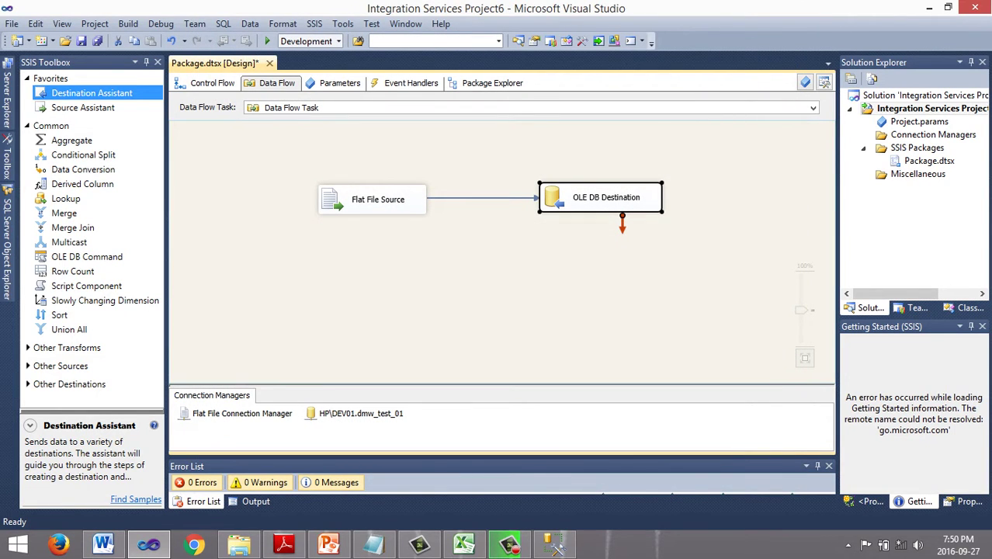
Add an Execute SQL Task to the control flow beside the Data Flow Task.
left_click(208, 83)
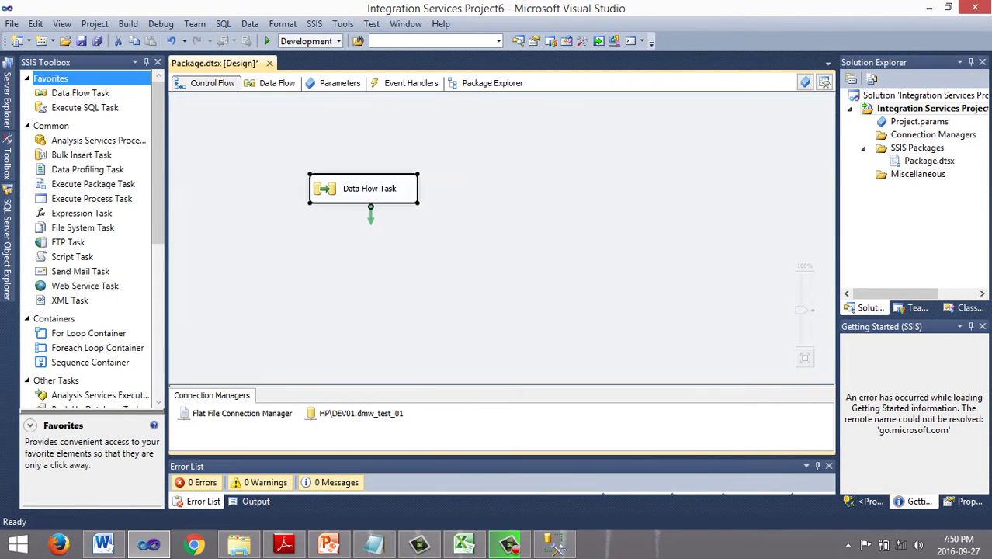
left_click(85, 107)
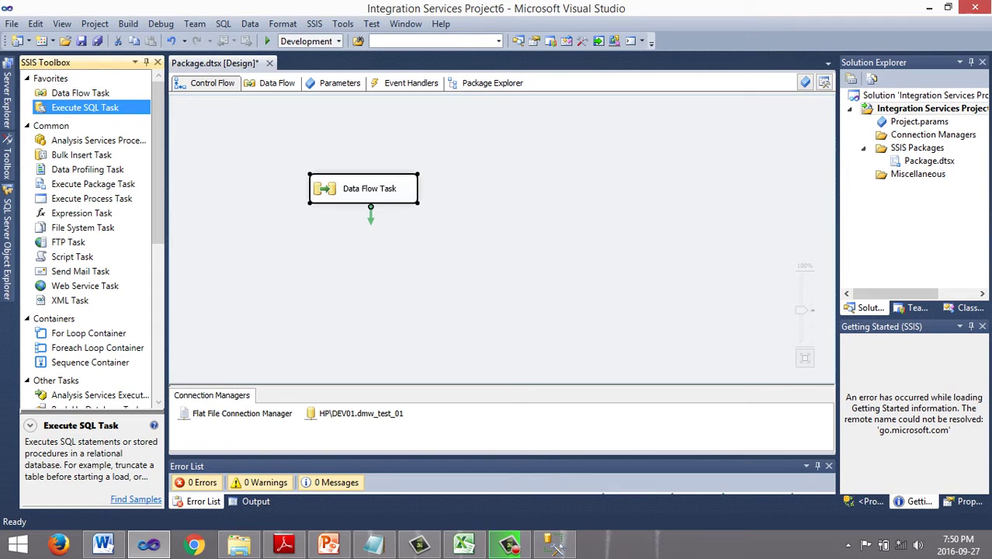
left_click_drag(85, 107, 581, 197)
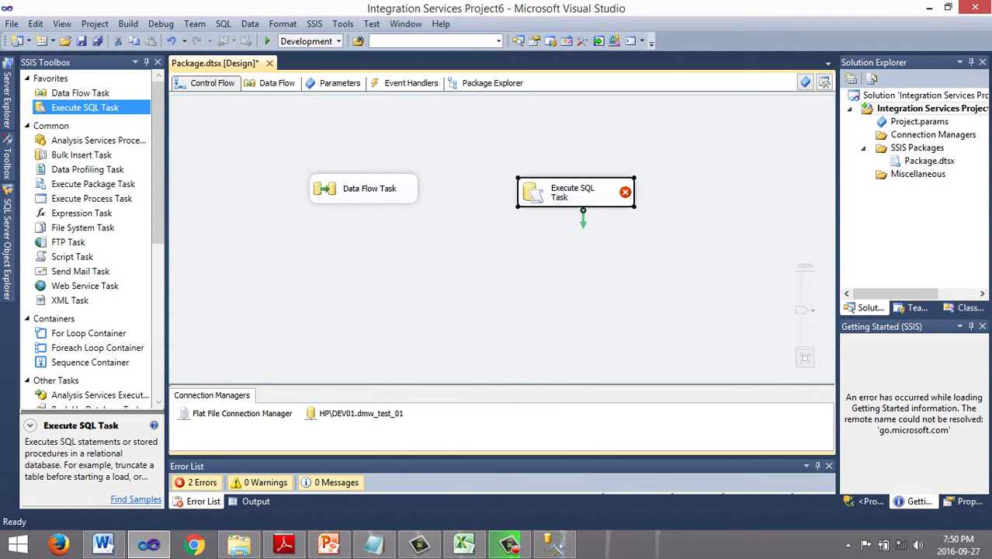
Set the Execute SQL Task's connection to HP\DEV01.dmw_test_01.
double_click(572, 192)
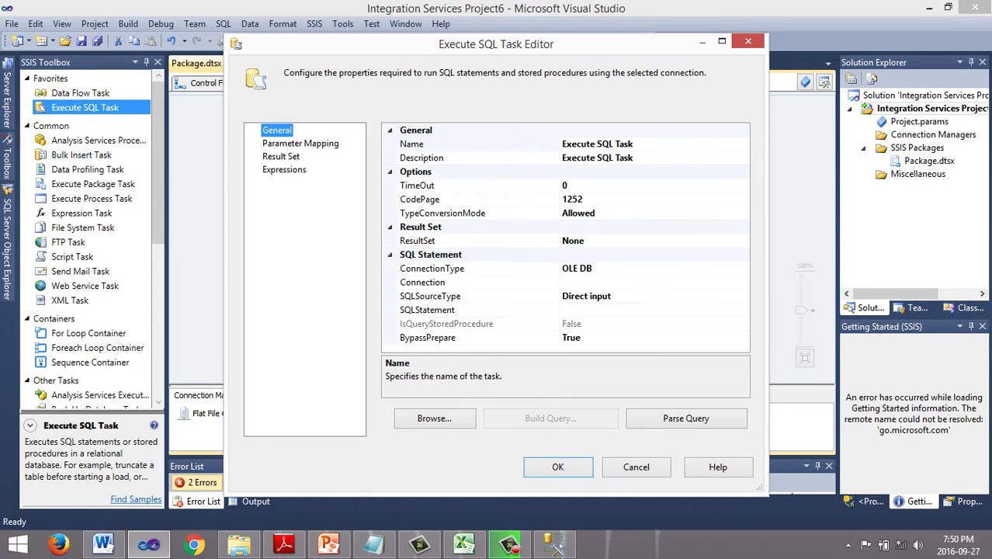
left_click(422, 282)
left_click(743, 282)
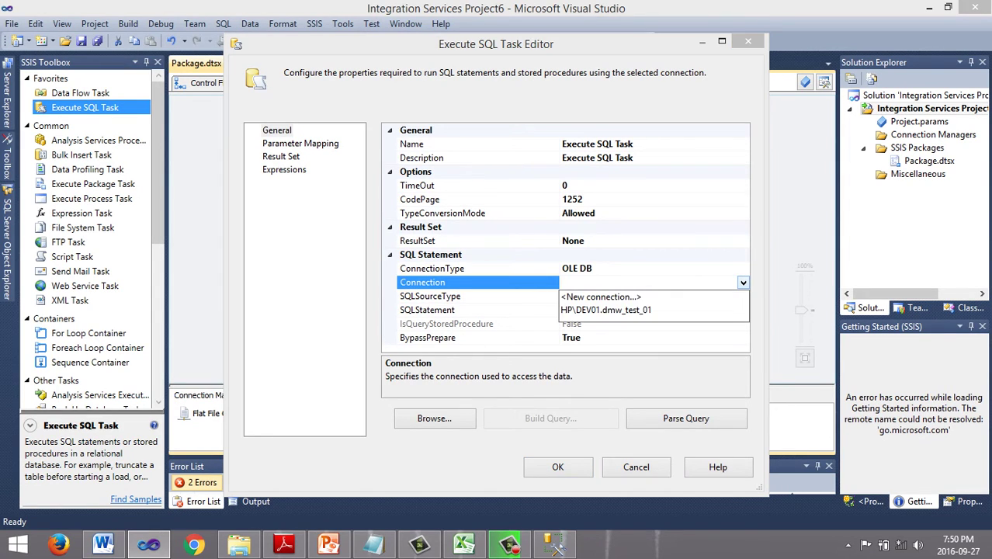
left_click(606, 310)
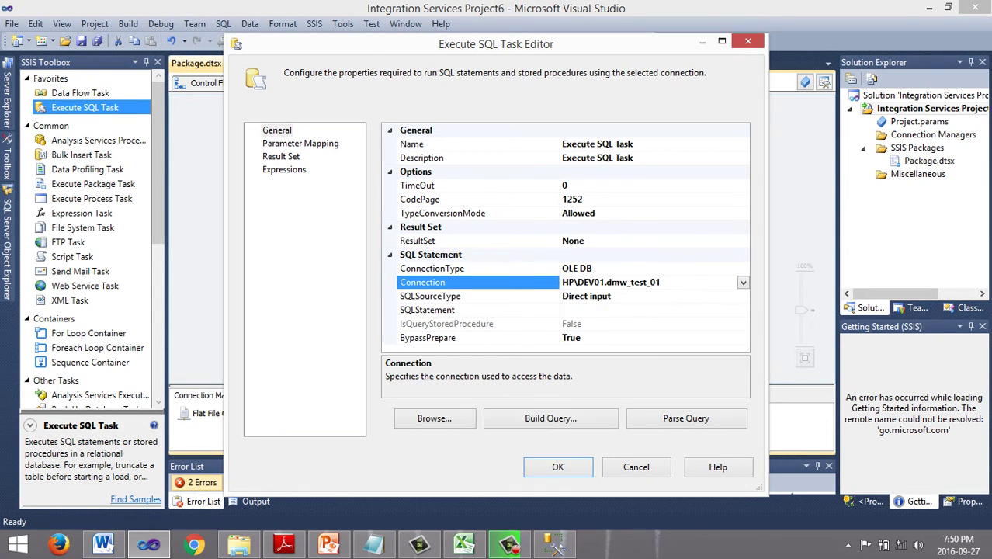
left_click(574, 310)
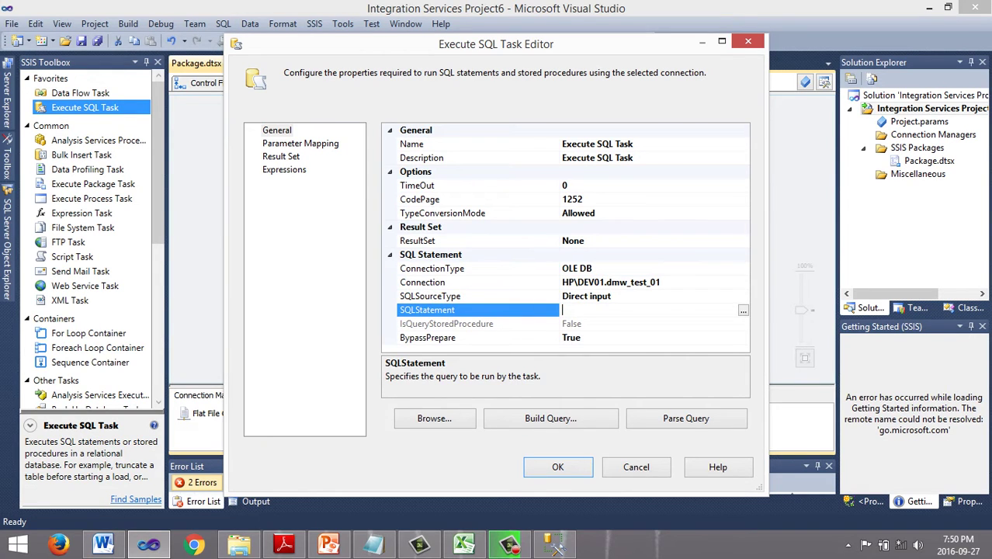
left_click(742, 309)
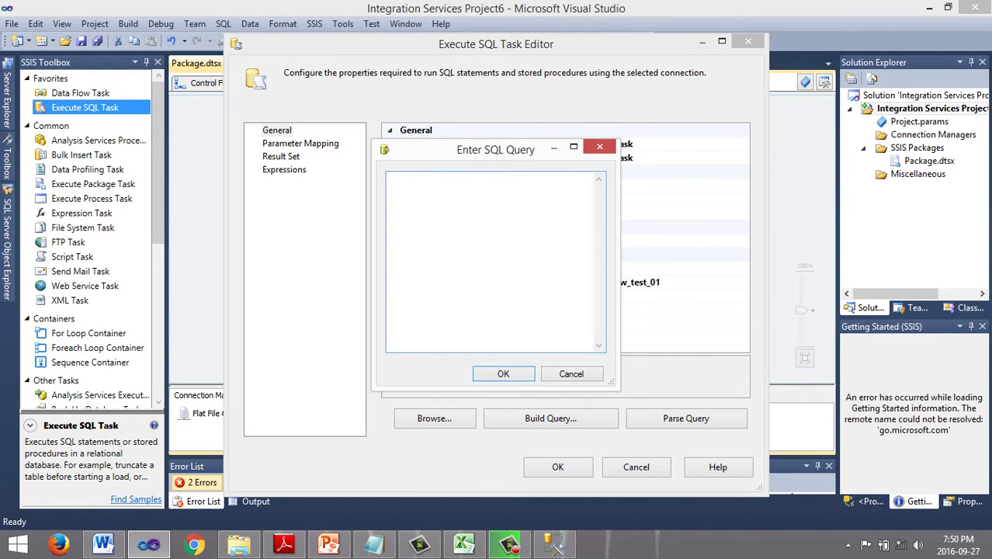
key("Escape")
Build the task's SQL statement as a query selecting all columns of the OLE DB Destination table, and accept the Execute SQL Task.
left_click(550, 418)
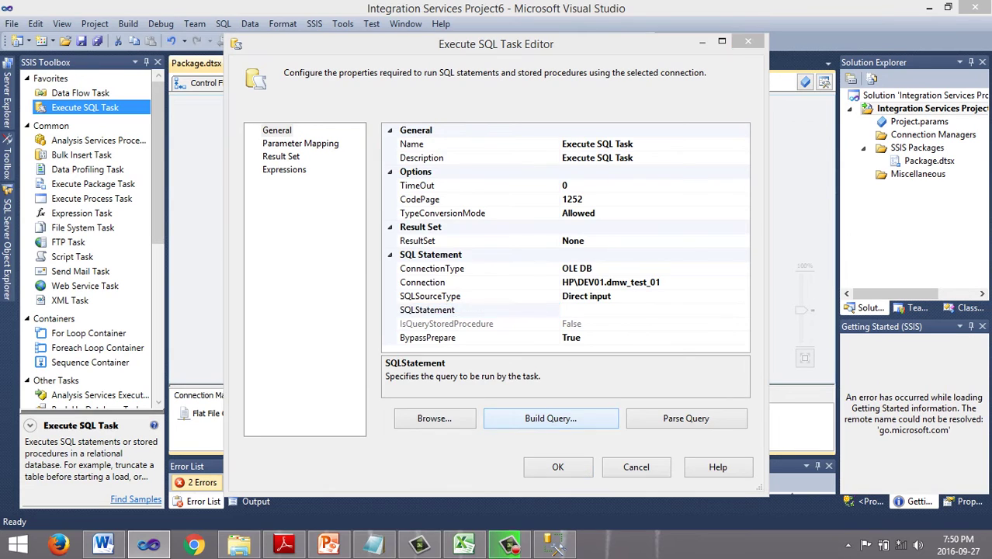
right_click(531, 141)
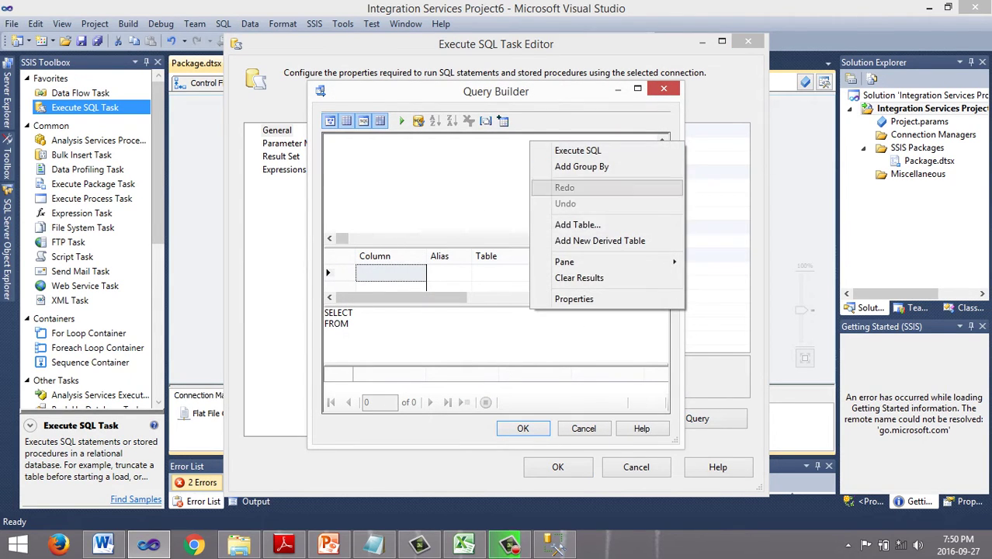
key("Return")
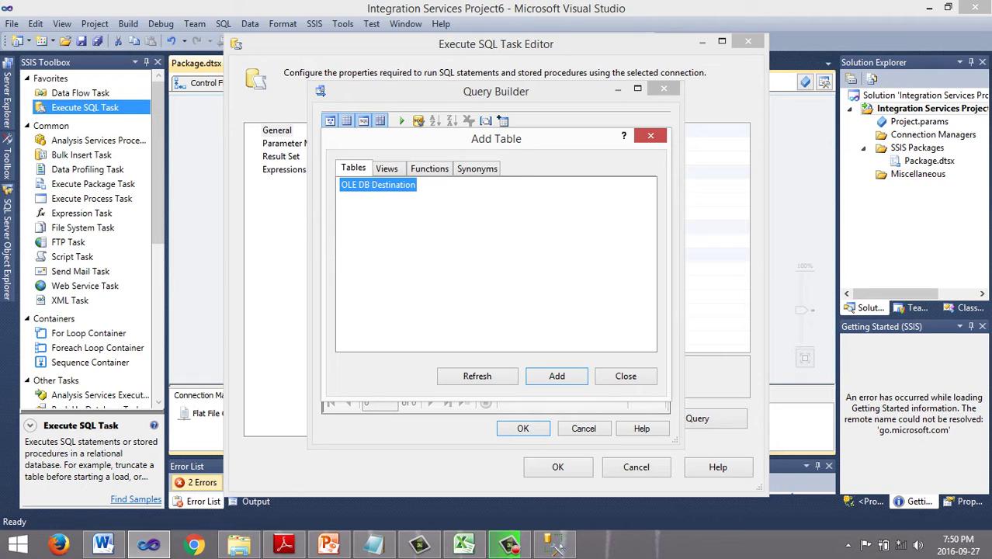
left_click(556, 375)
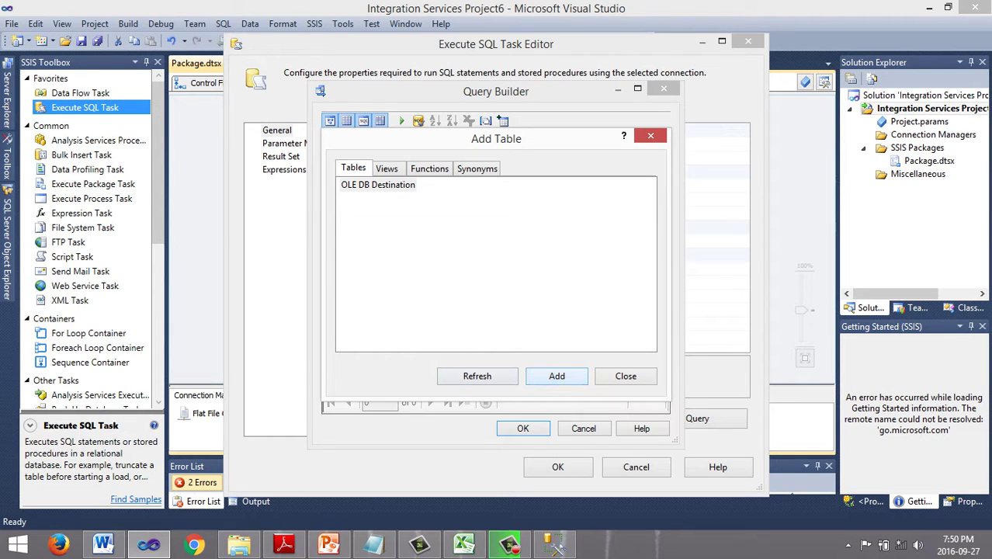
left_click(625, 375)
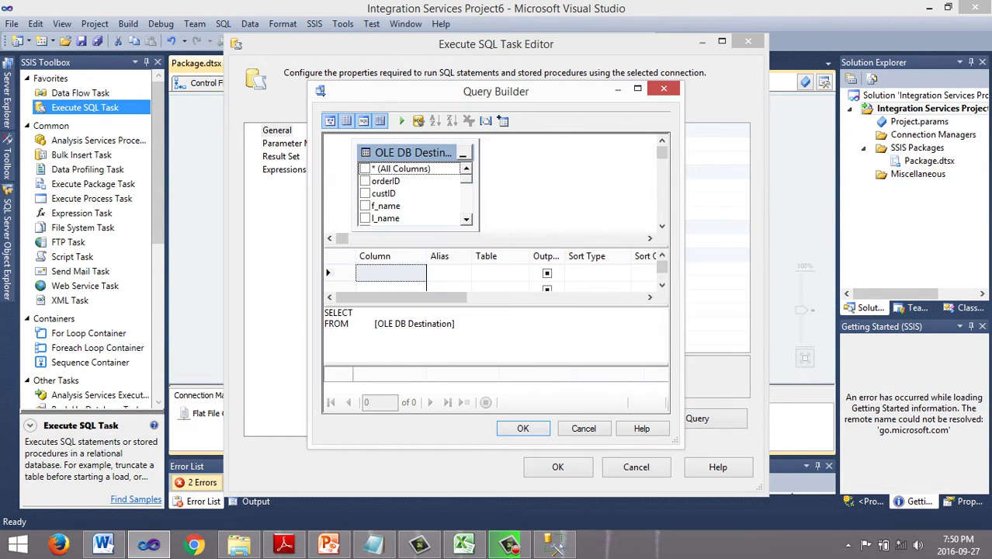
left_click(364, 168)
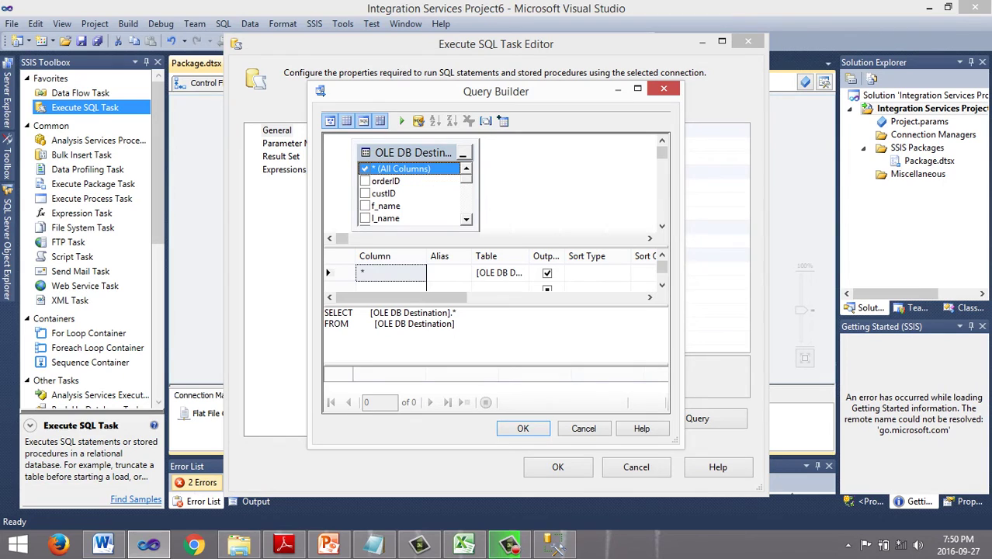
left_click(523, 427)
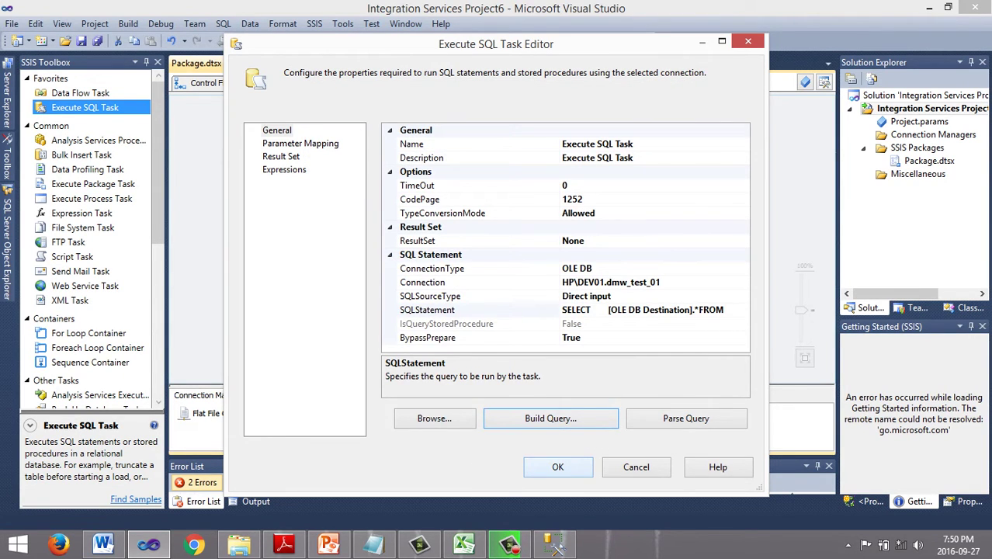
key("Return")
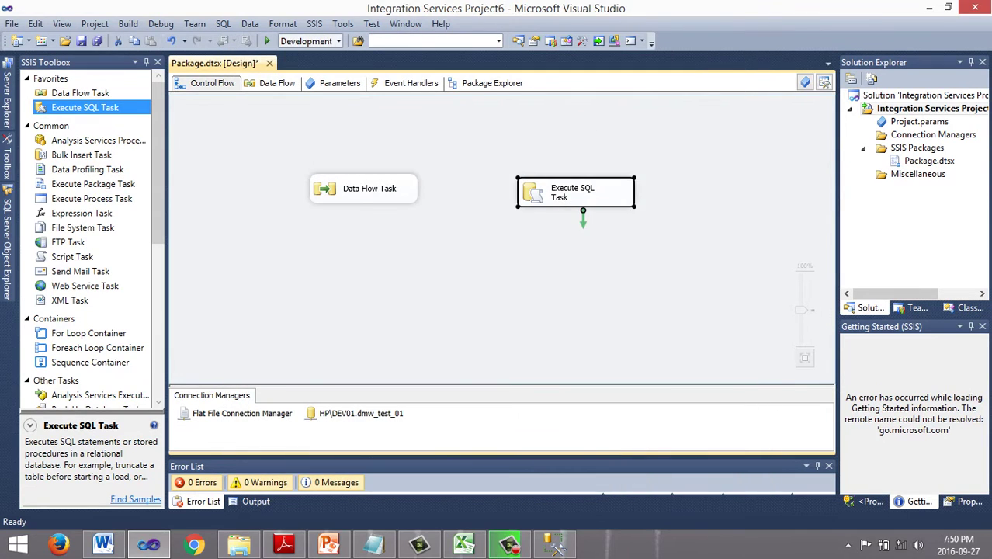
Connect the Execute SQL Task to the Data Flow Task with a precedence constraint so that the SQL task runs first.
left_click(363, 188)
left_click(575, 192)
left_click_drag(582, 220, 388, 191)
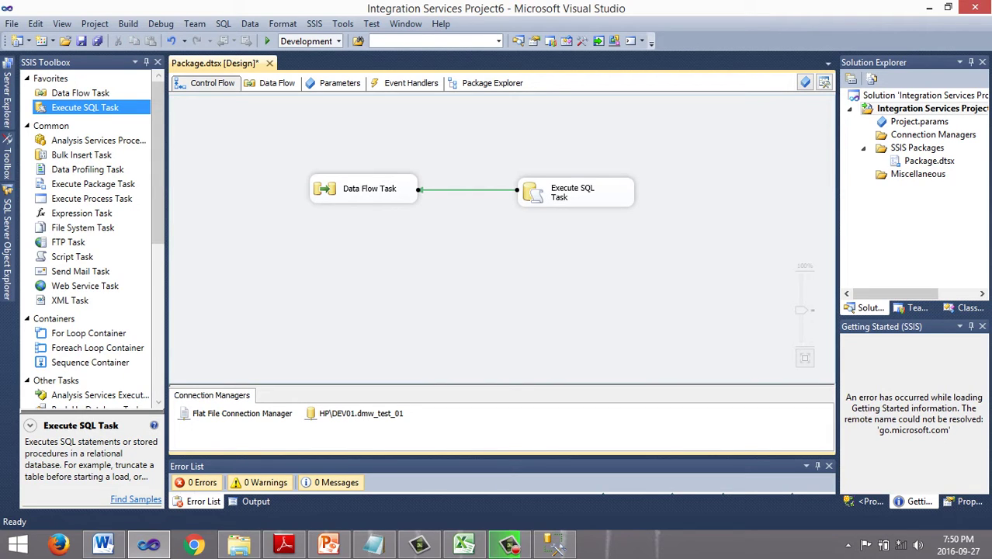
Check the data flow and control flow of the package and run it.
left_click(271, 82)
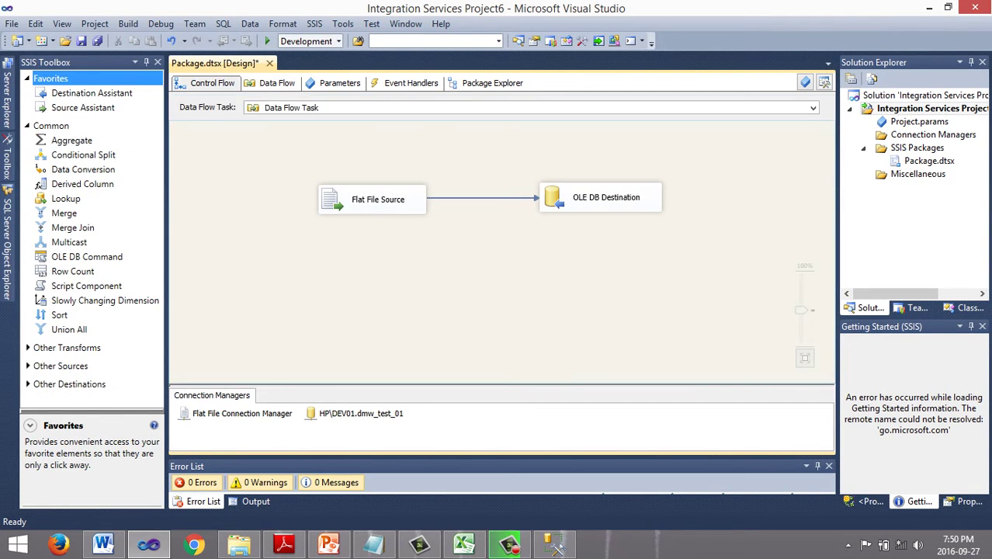
left_click(208, 82)
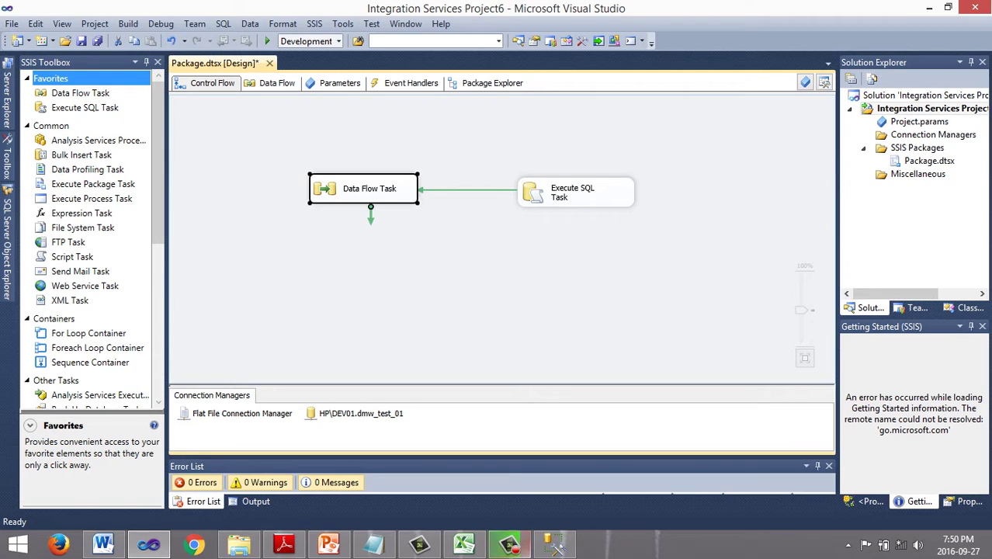
left_click(509, 544)
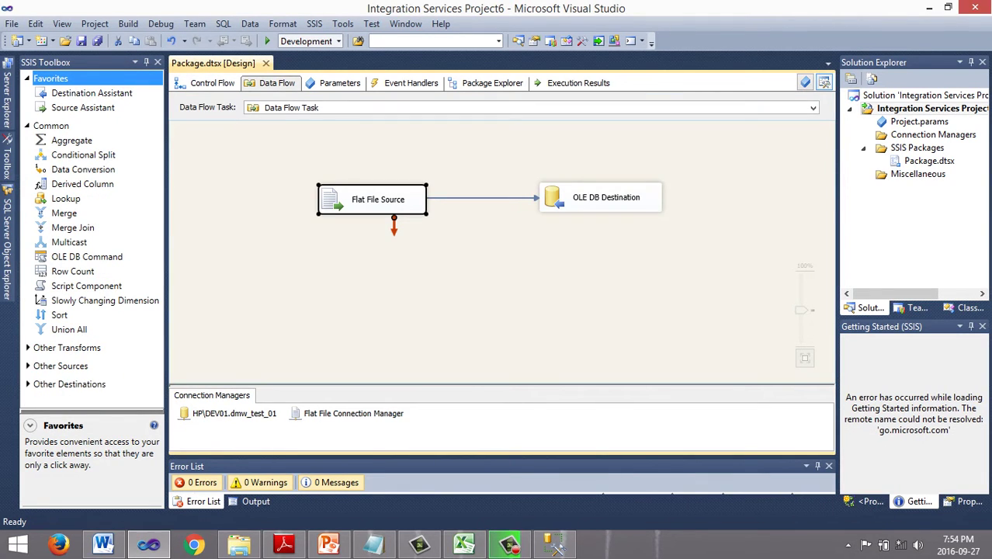
left_click(266, 41)
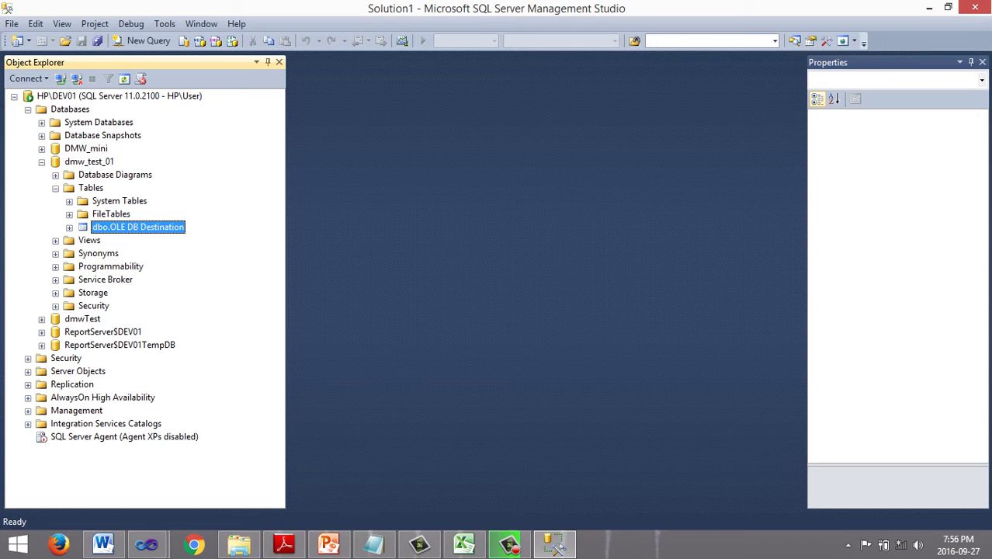
Query the top 1000 rows of dbo.OLE DB Destination in dmw_test_01 in SQL Server Management Studio to verify the load.
right_click(194, 228)
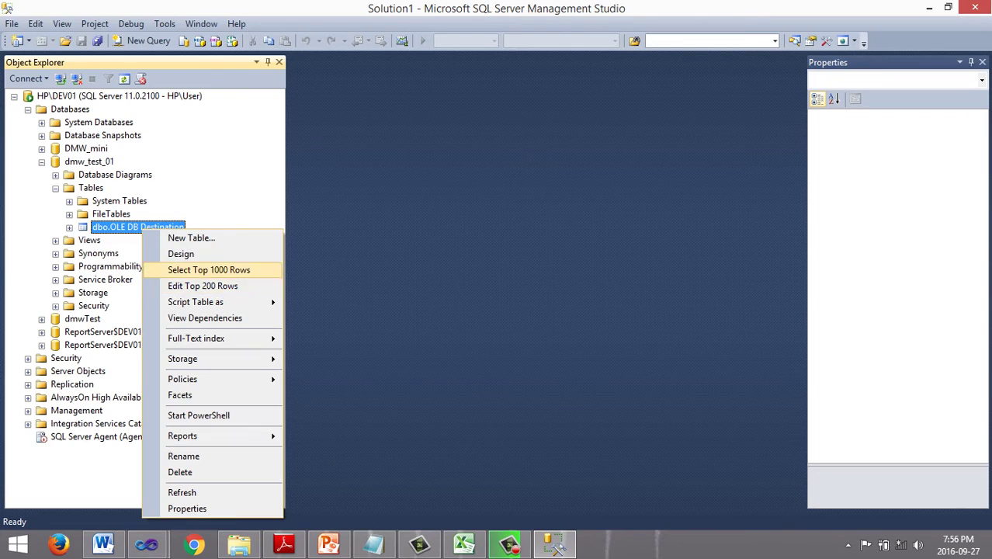
left_click(222, 275)
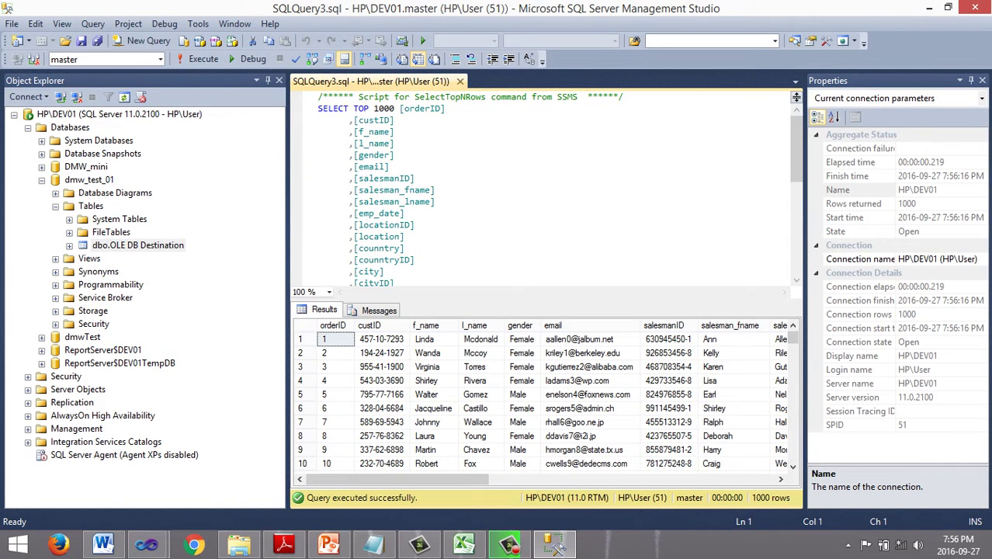
mouse_move(396, 479)
left_mouse_down()
mouse_move(492, 479)
mouse_move(397, 479)
left_mouse_up()
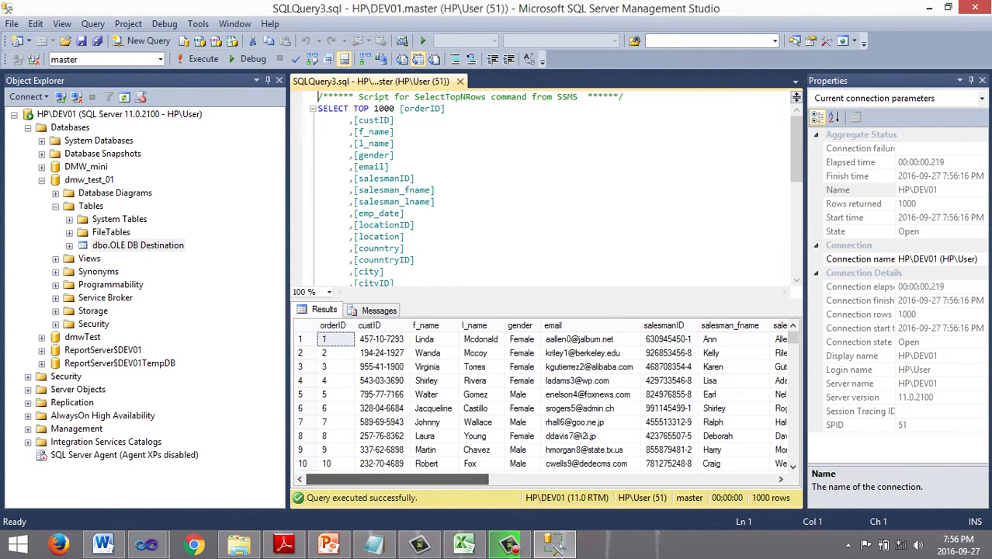
Switch to Visual Studio and create an Analysis Services Multidimensional and Data Mining project with the default name and location.
left_click(509, 544)
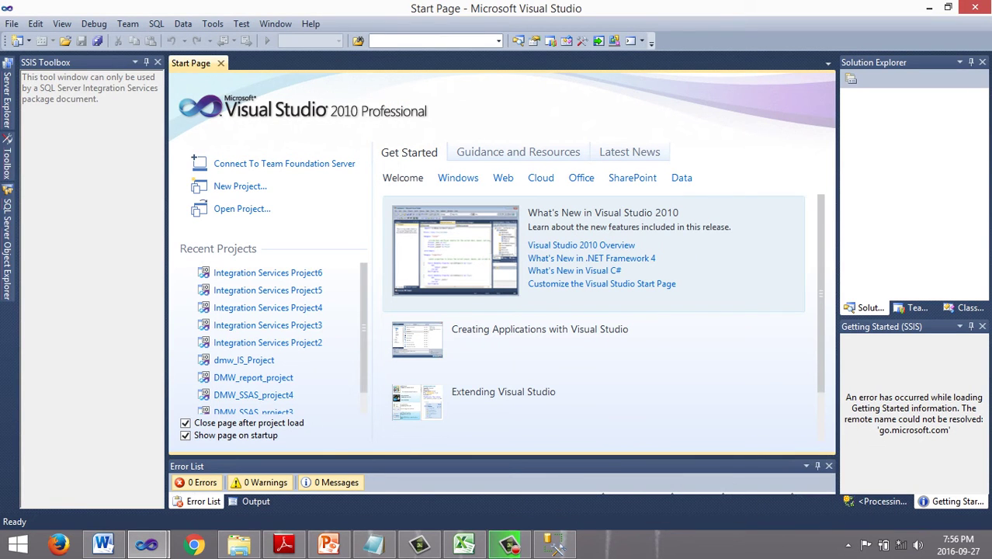
key("Return")
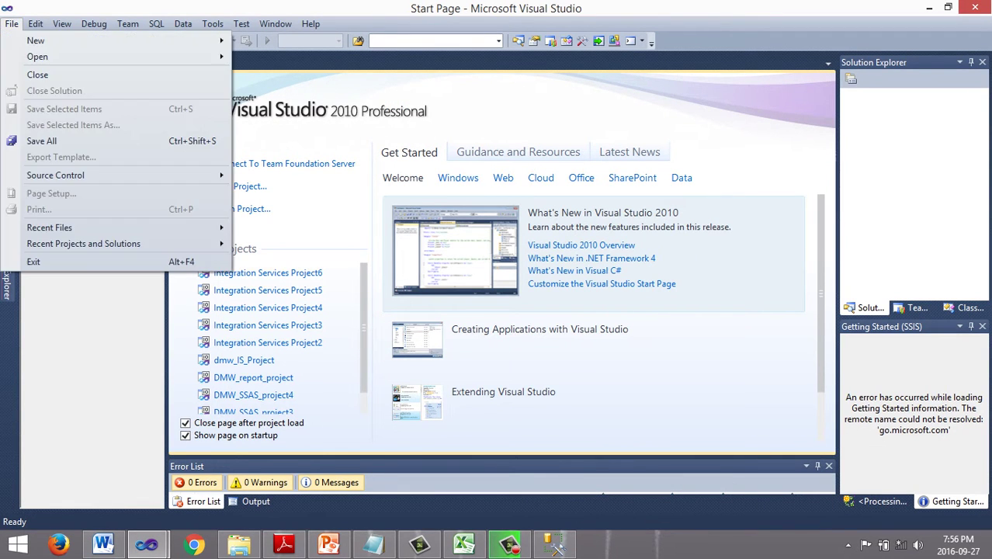
key("Escape")
key("alt+f")
key("Down")
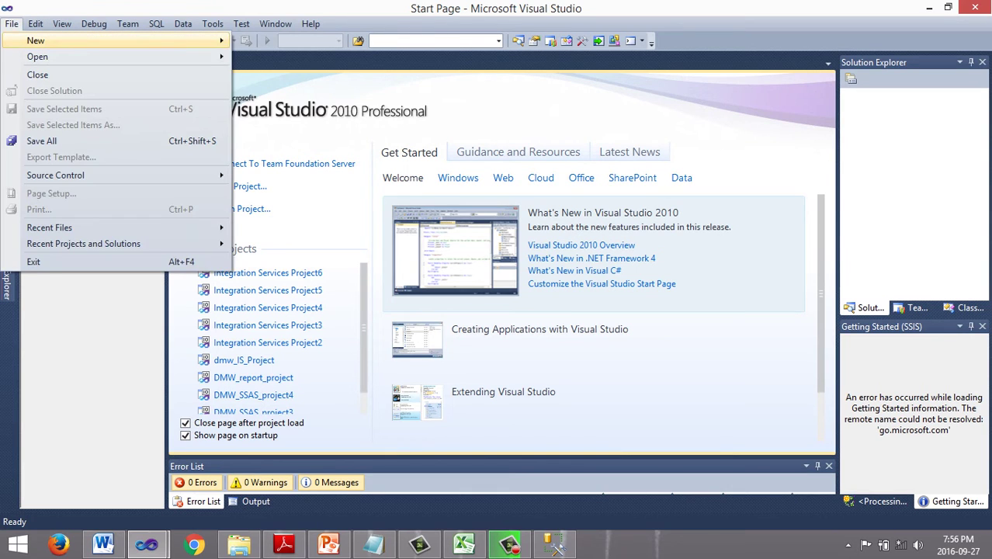
key("Right")
key("Down")
key("Escape")
key("Escape")
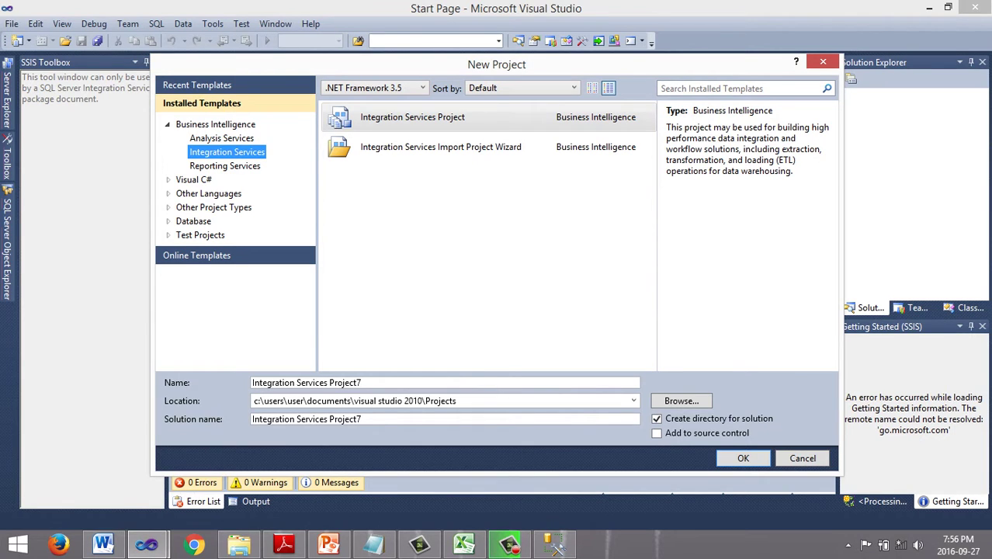
left_click(221, 137)
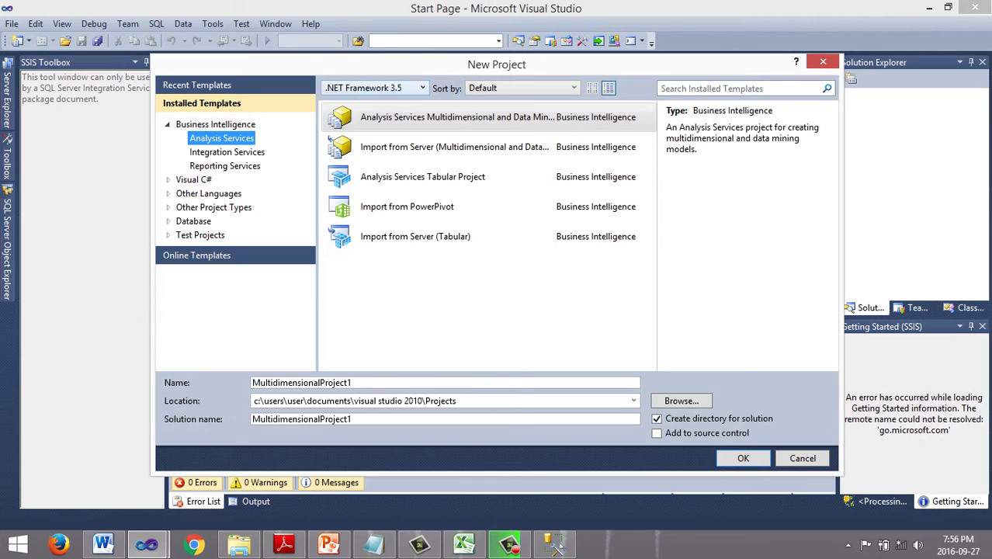
key("Tab")
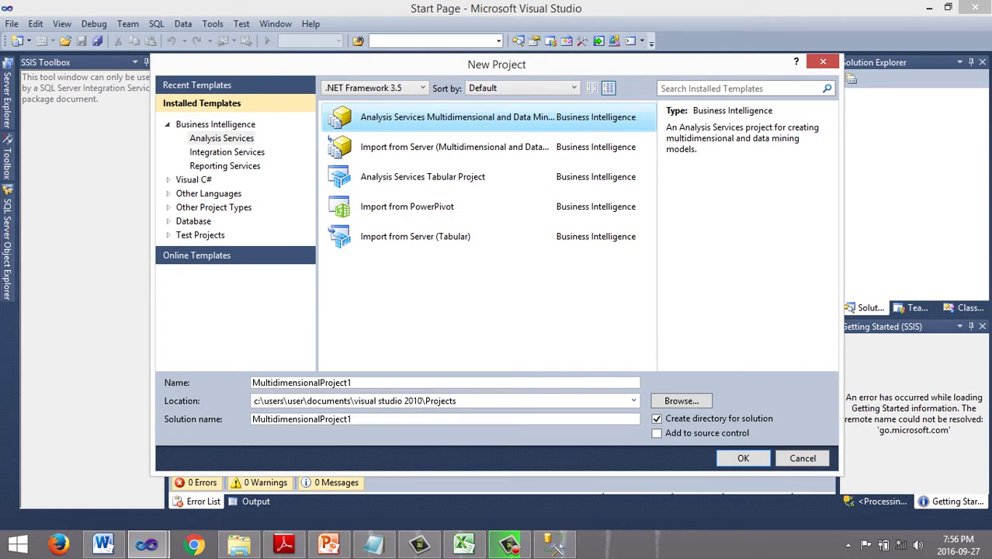
key("Return")
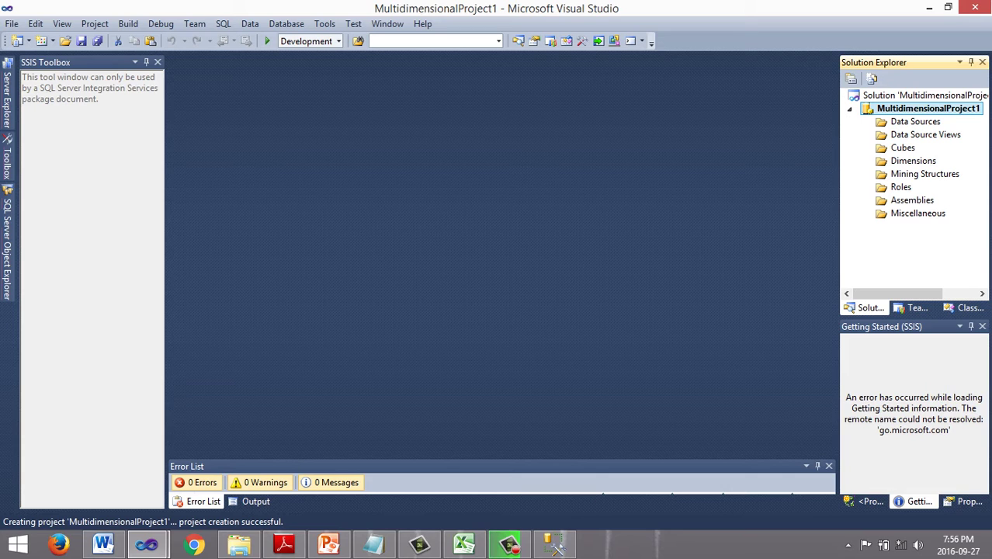
Begin a new data source with a new connection to database dmw_test_01 on server HP\DEV01, testing the connection before accepting it.
right_click(885, 122)
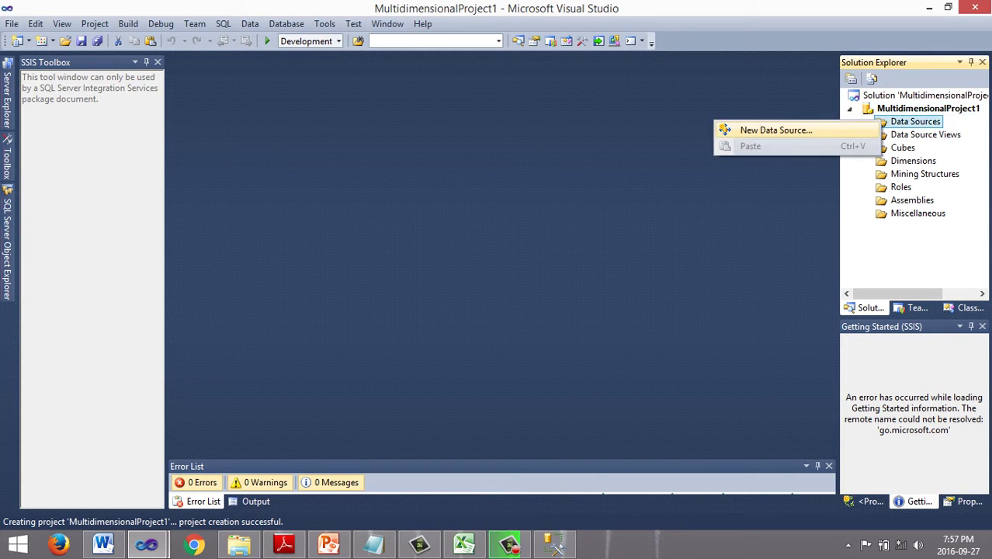
left_click(772, 129)
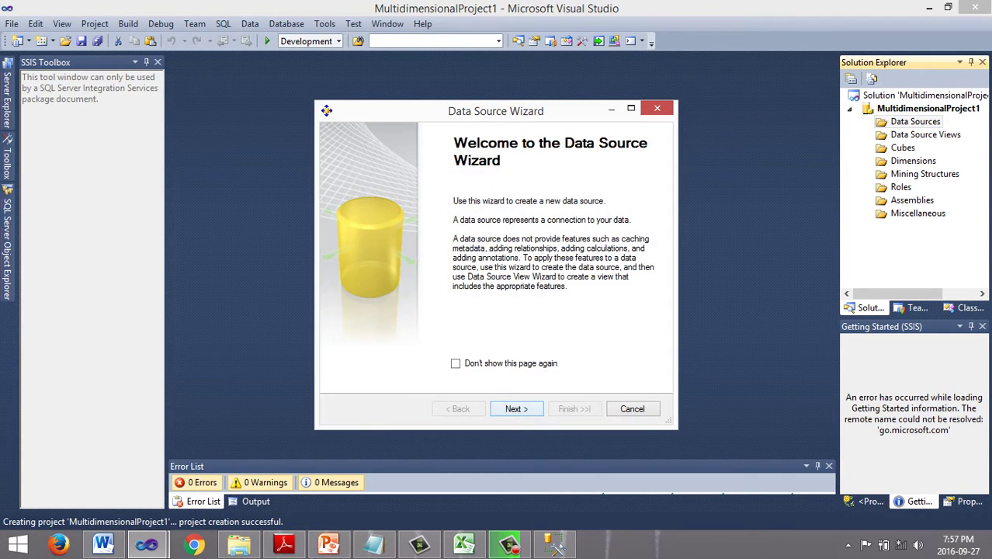
left_click(516, 408)
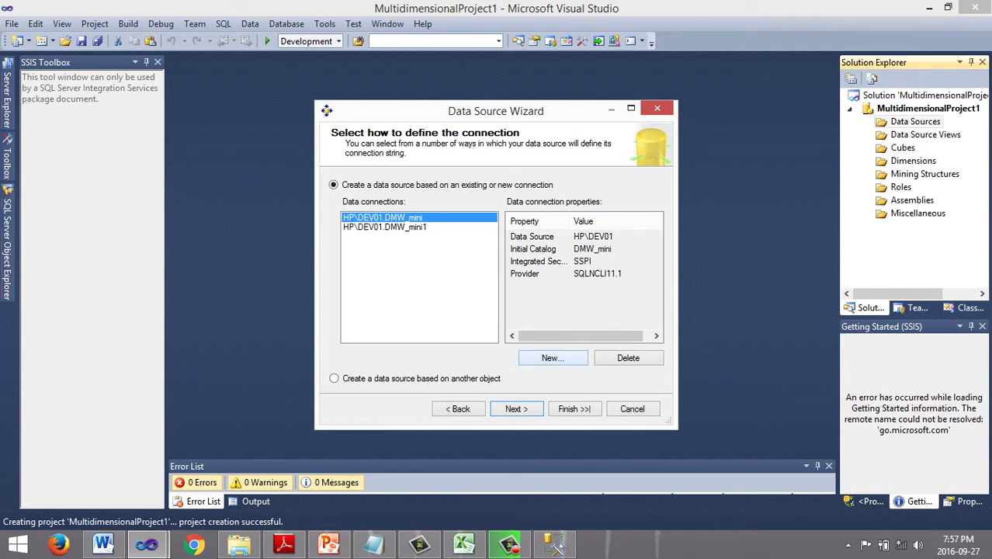
left_click(552, 358)
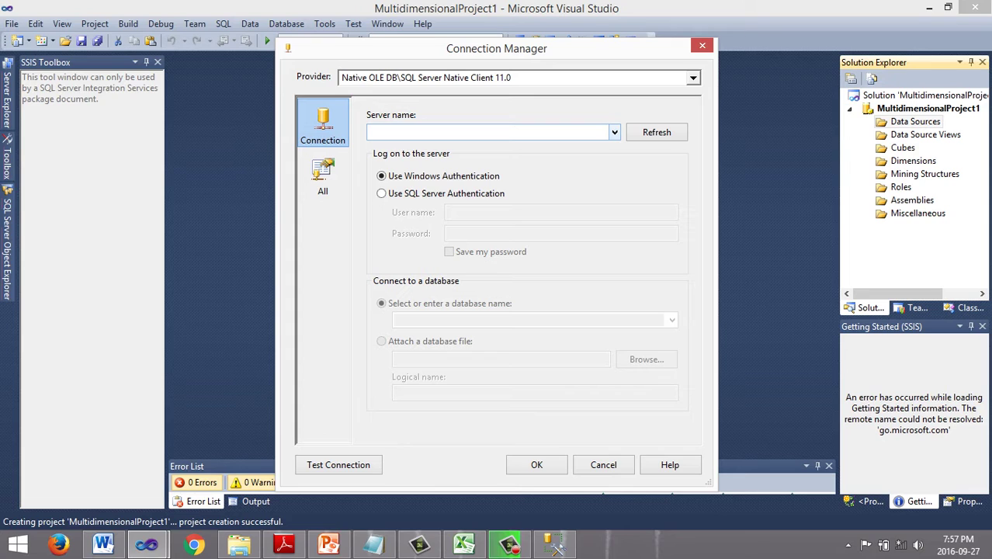
left_click(613, 132)
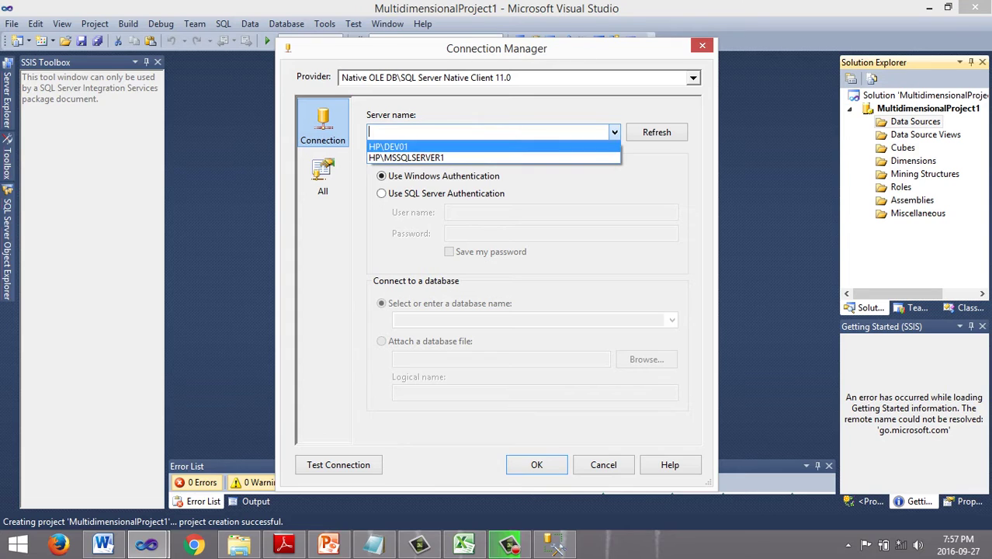
left_click(403, 144)
left_click(671, 319)
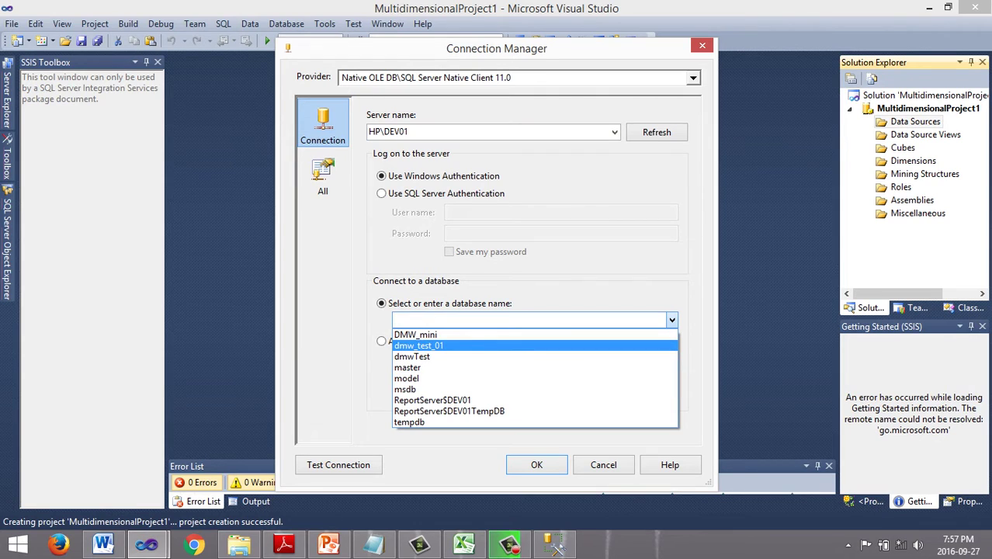
left_click(419, 345)
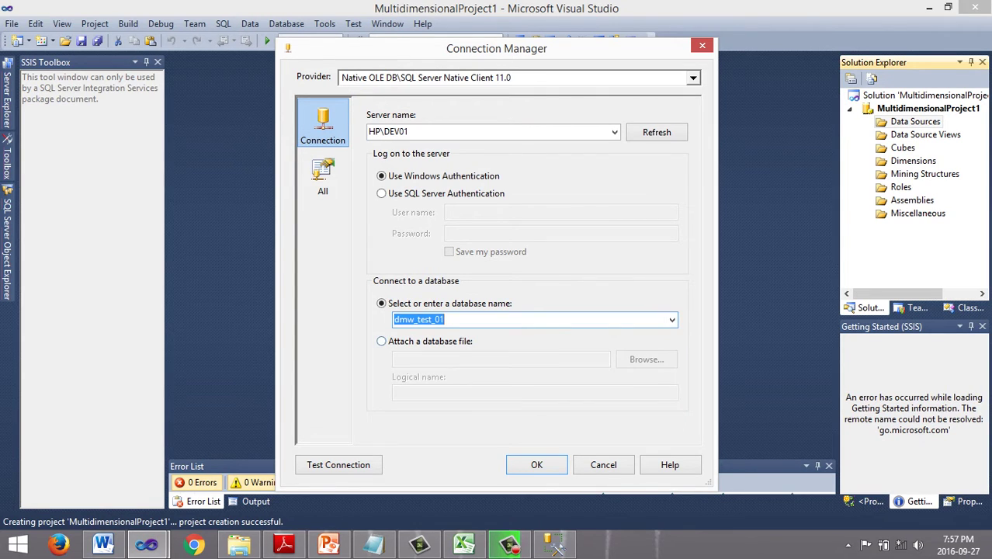
left_click(337, 464)
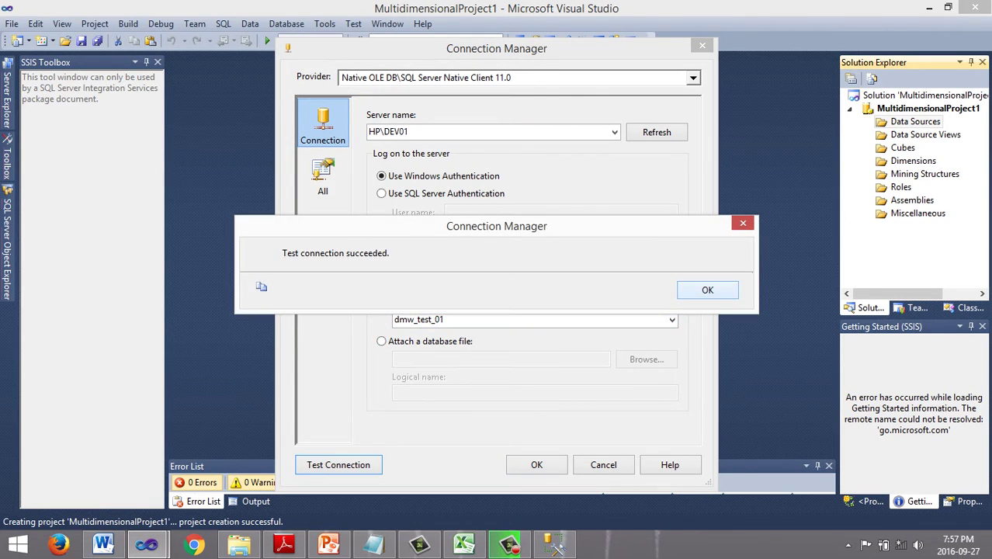
left_click(707, 290)
key("Return")
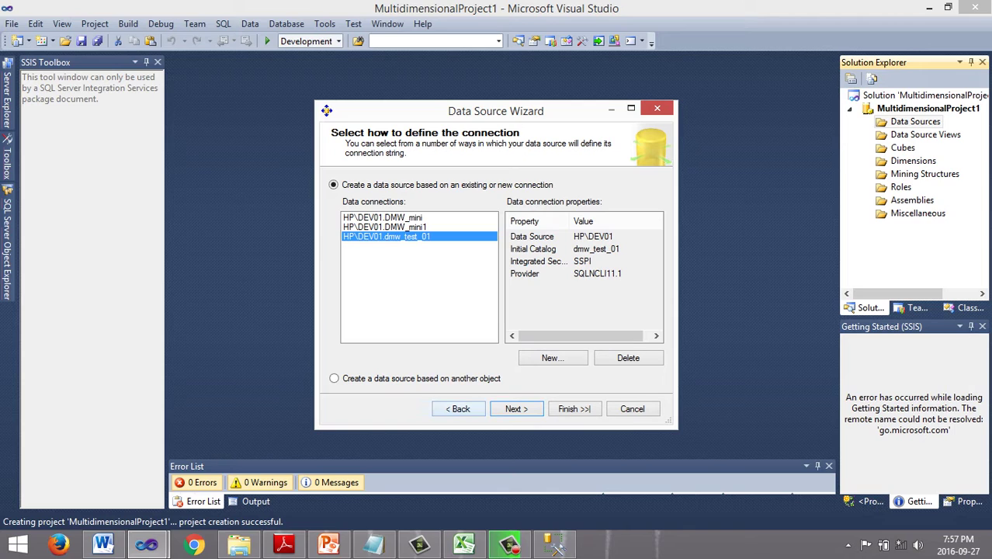
Use the new dmw_test_01 connection with service account impersonation and finish the data source under its default name.
key("Return")
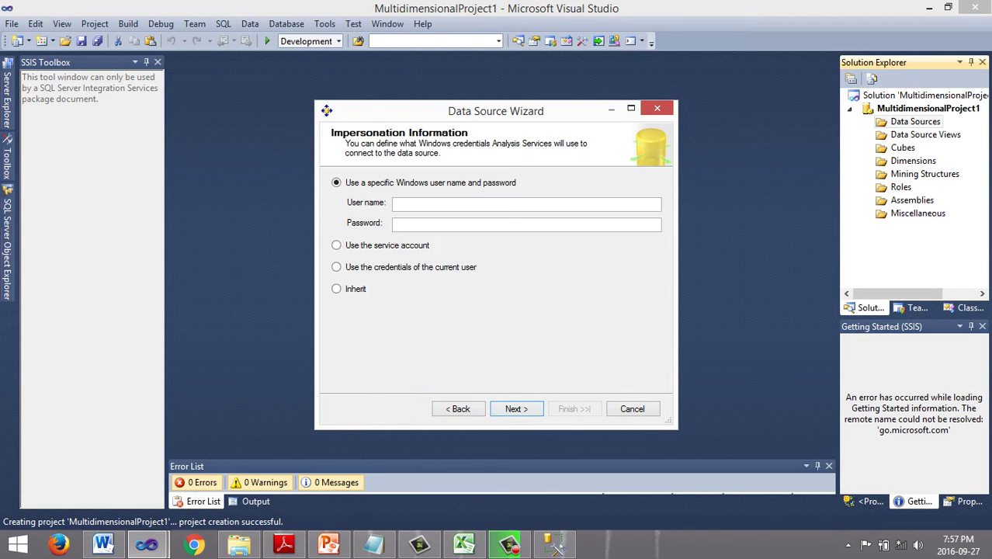
left_click(336, 245)
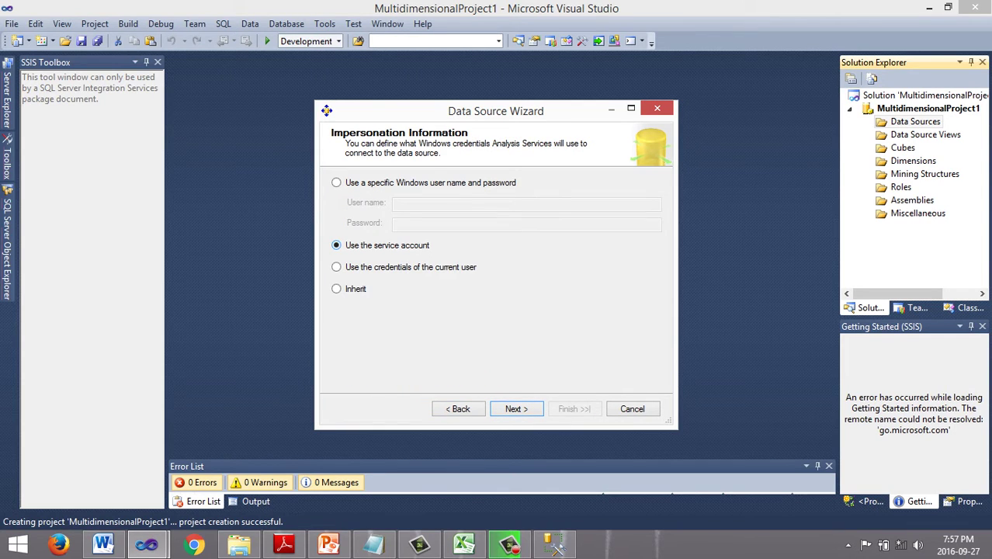
key("Return")
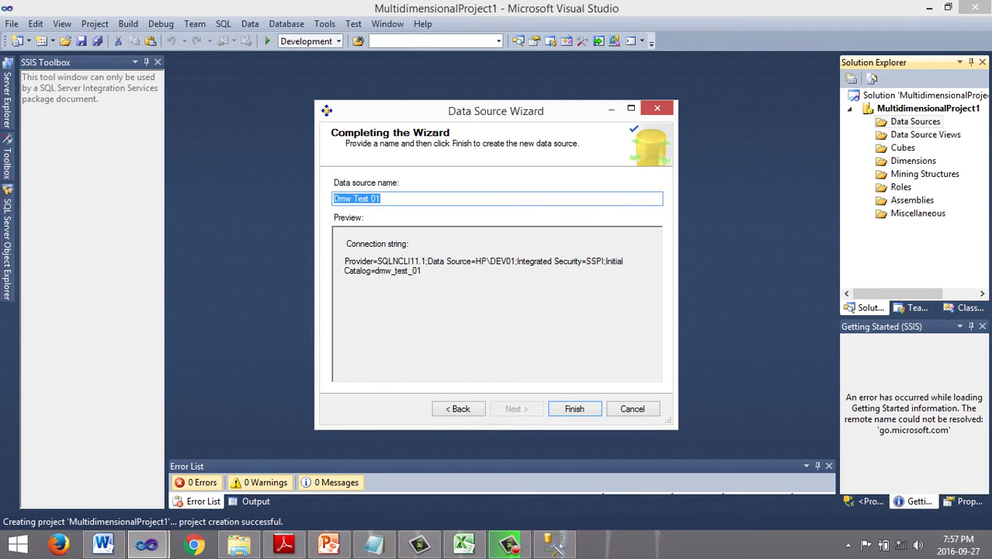
left_click(574, 408)
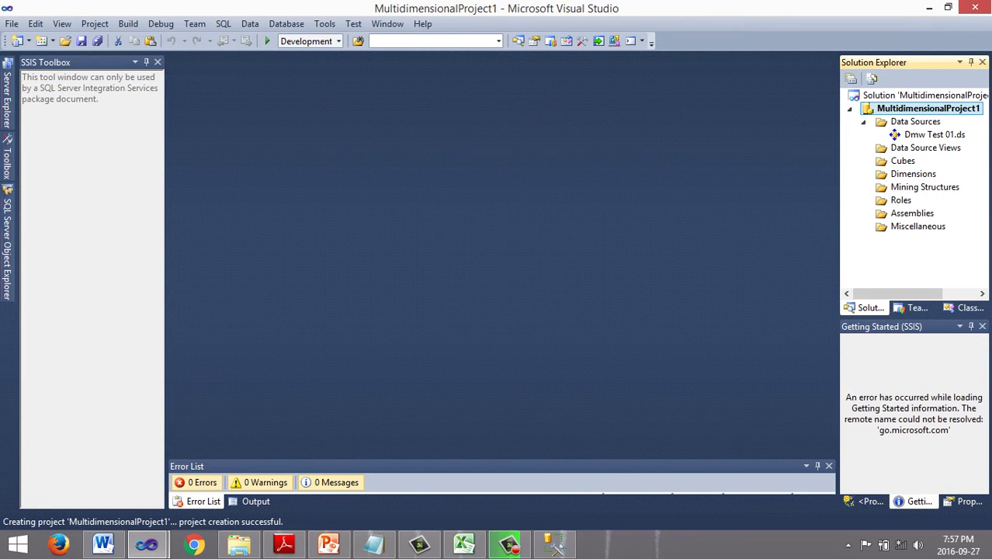
right_click(873, 150)
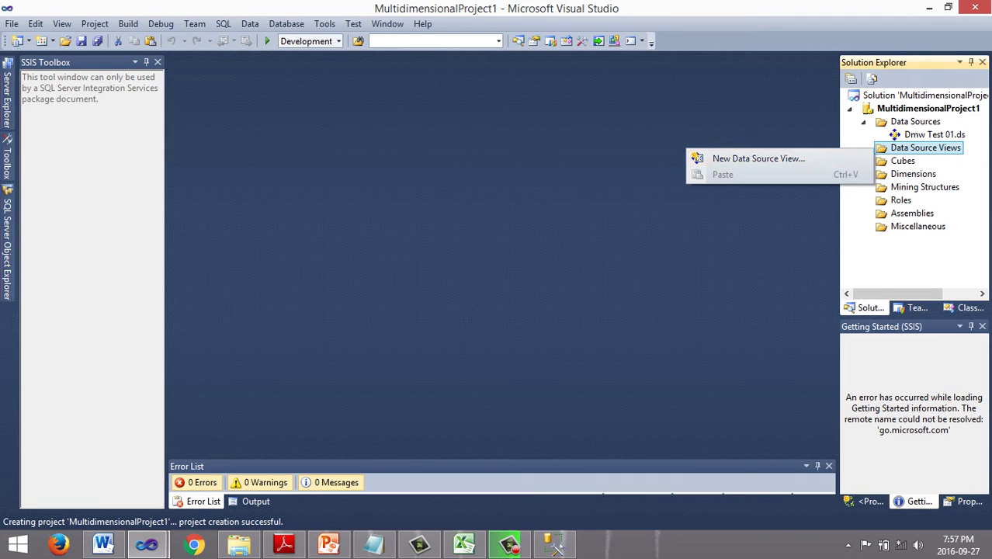
left_click(758, 159)
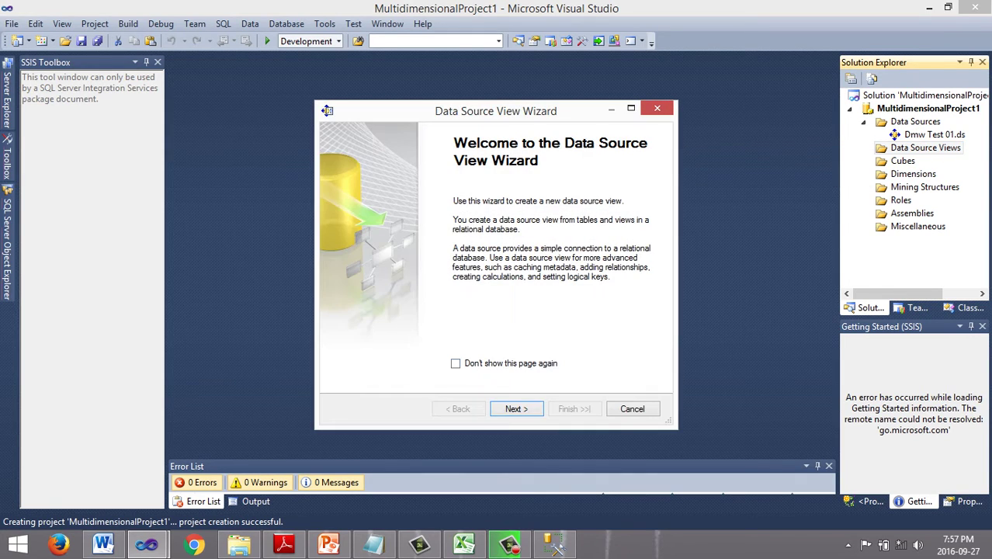
left_click(516, 409)
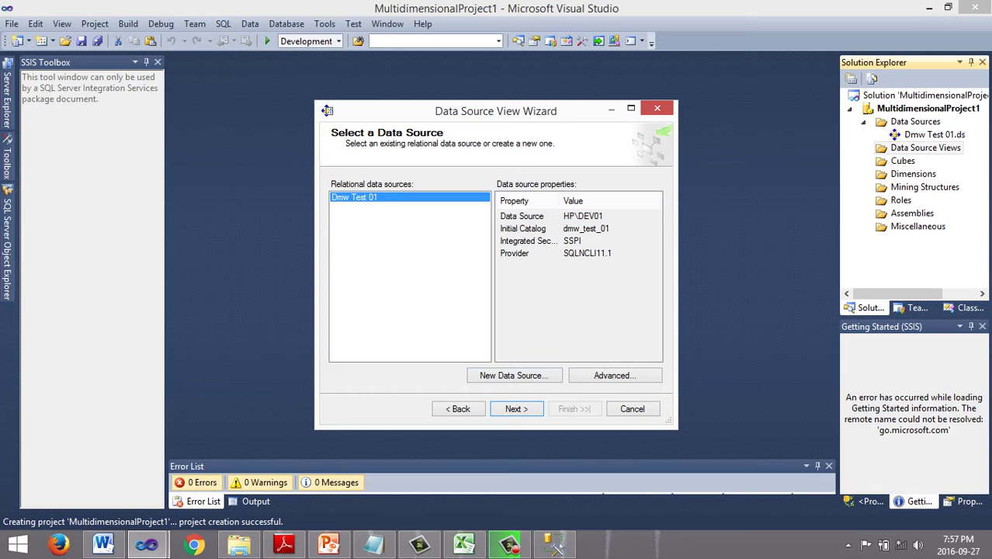
left_click(516, 408)
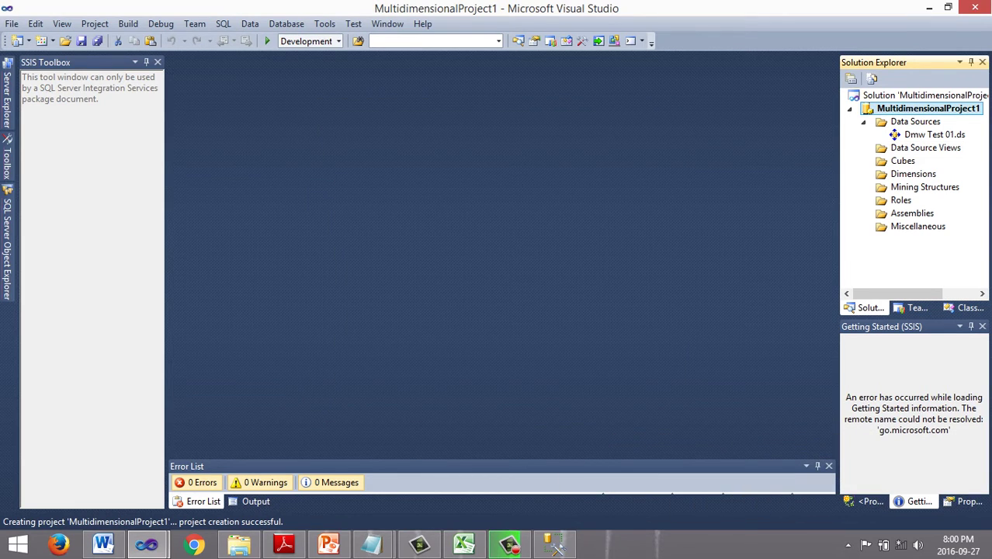
Begin a new data source view based on the Dmw Test 01 relational data source.
left_click(892, 147)
right_click(893, 147)
left_click(731, 154)
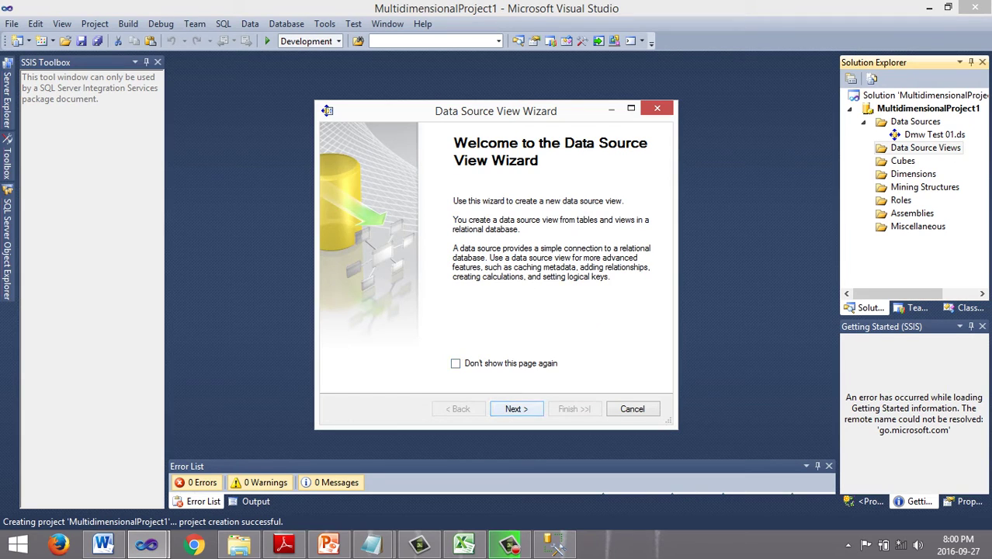
key("Return")
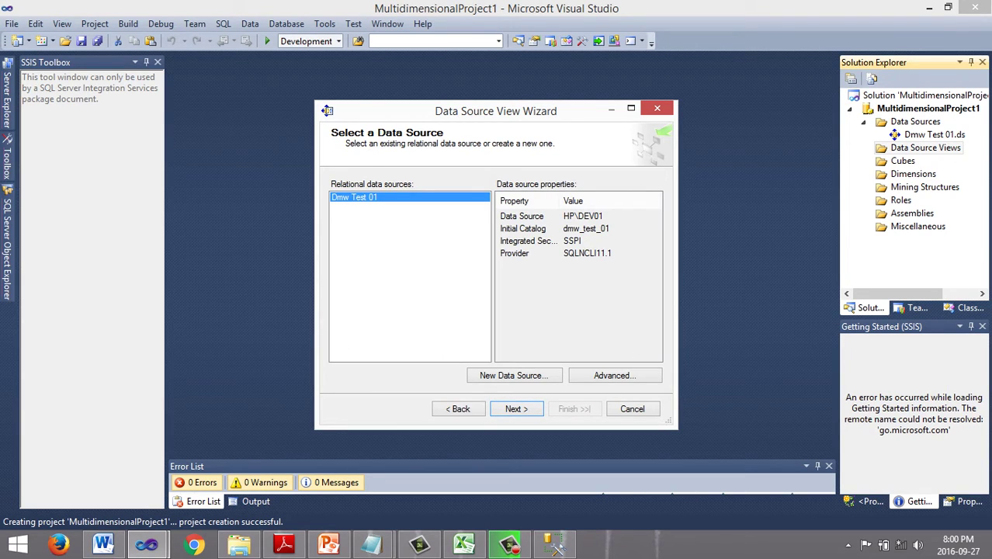
key("Return")
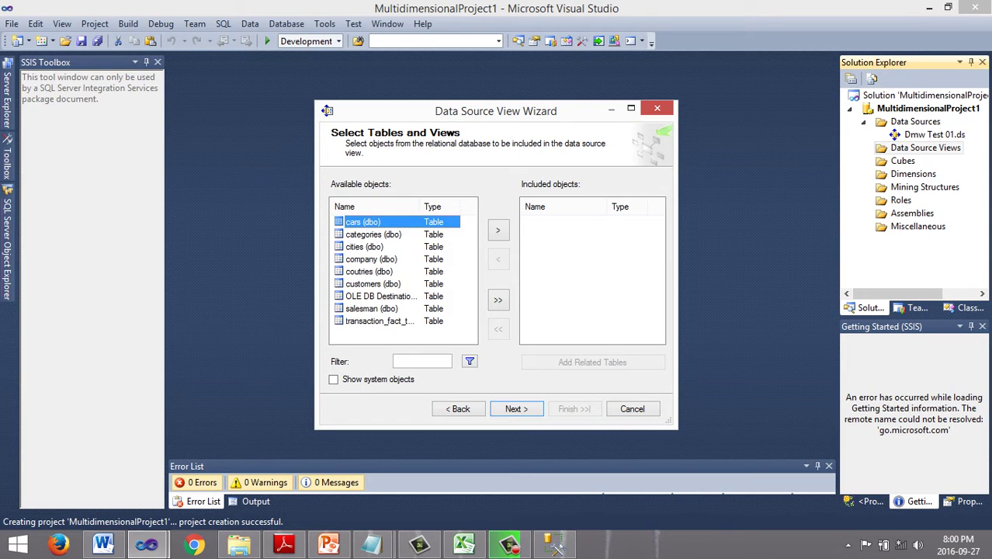
Include every available table except OLE DB Destination in the data source view and finish it under its default name.
key("shift+Down")
key("shift+Down")
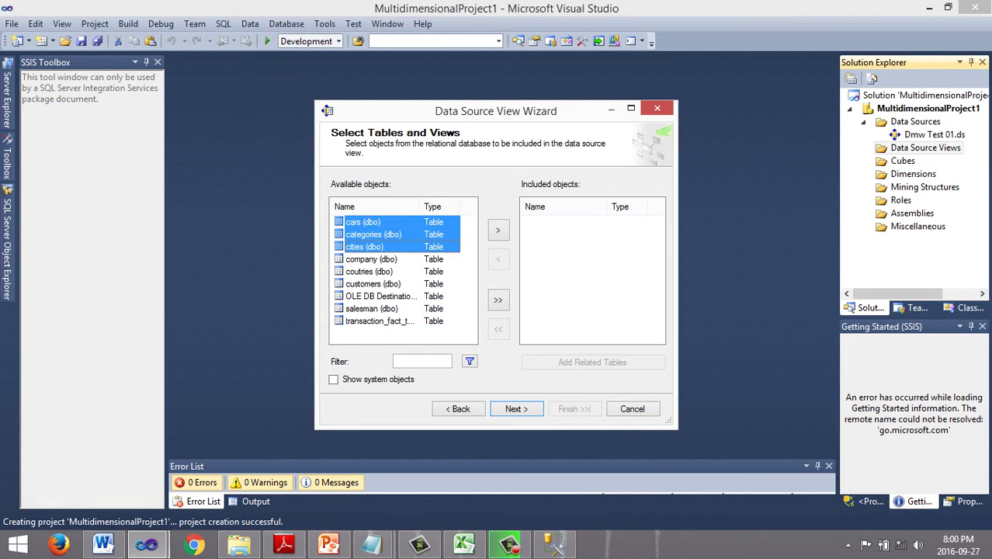
key("shift+Down")
key("shift+Down")
key("shift+Down")
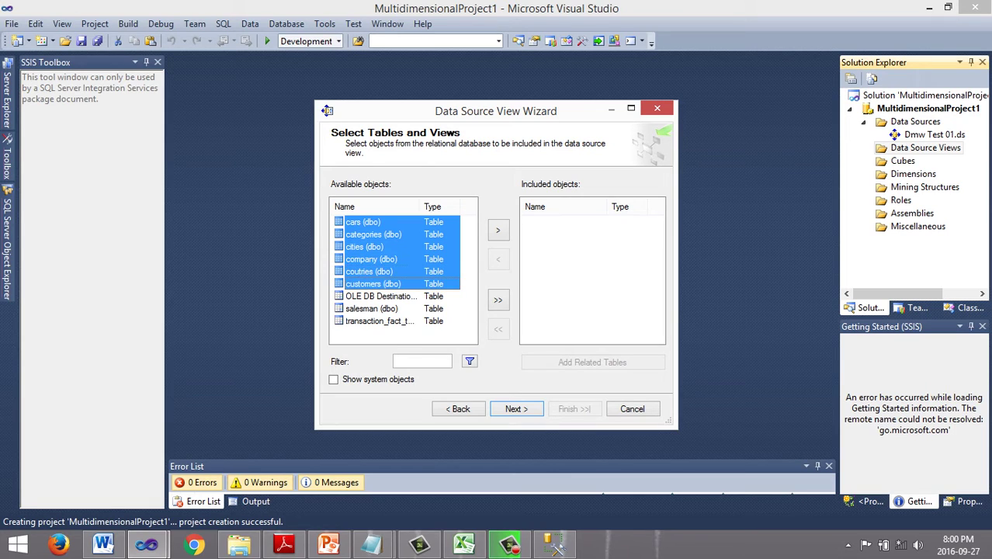
left_click(371, 308, "ctrl")
left_click(379, 321, "ctrl")
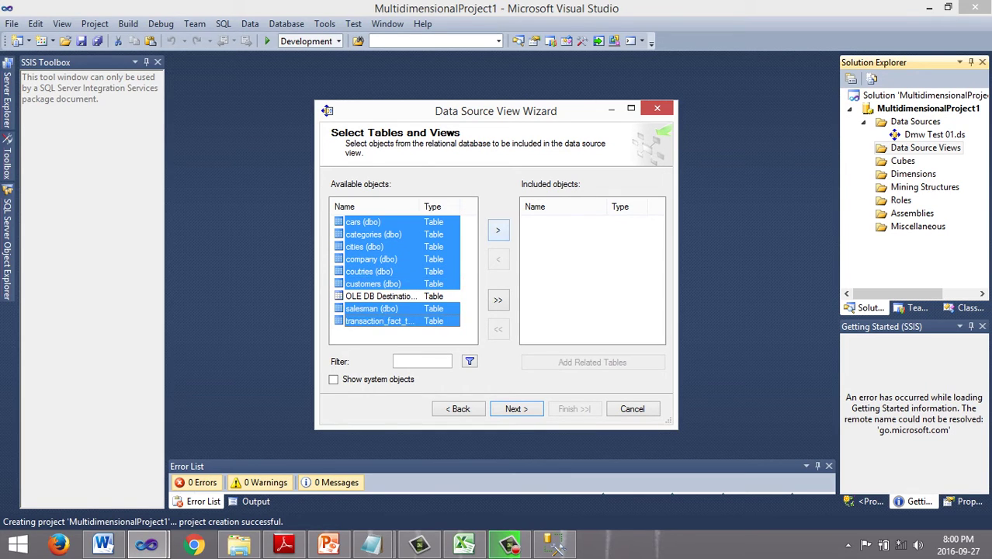
left_click(497, 229)
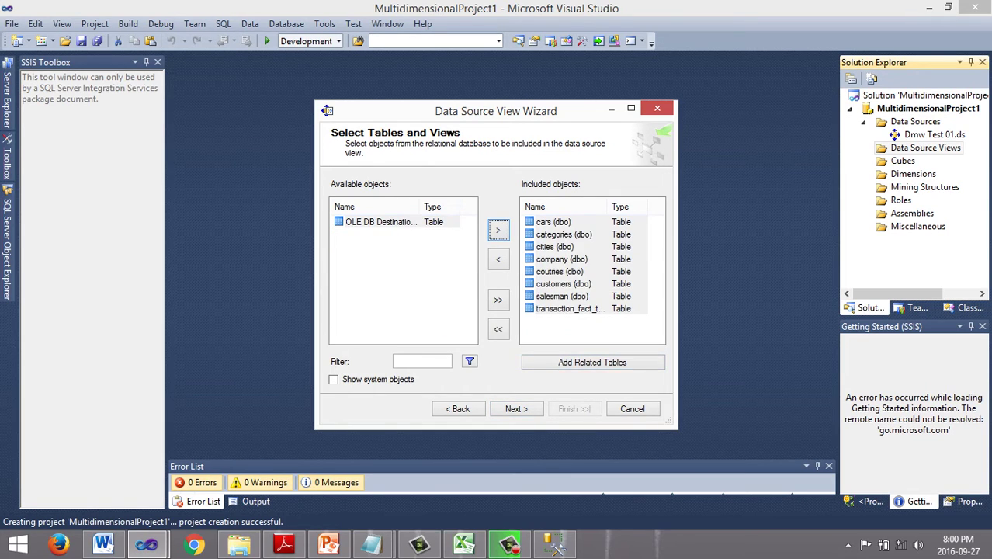
left_click(516, 409)
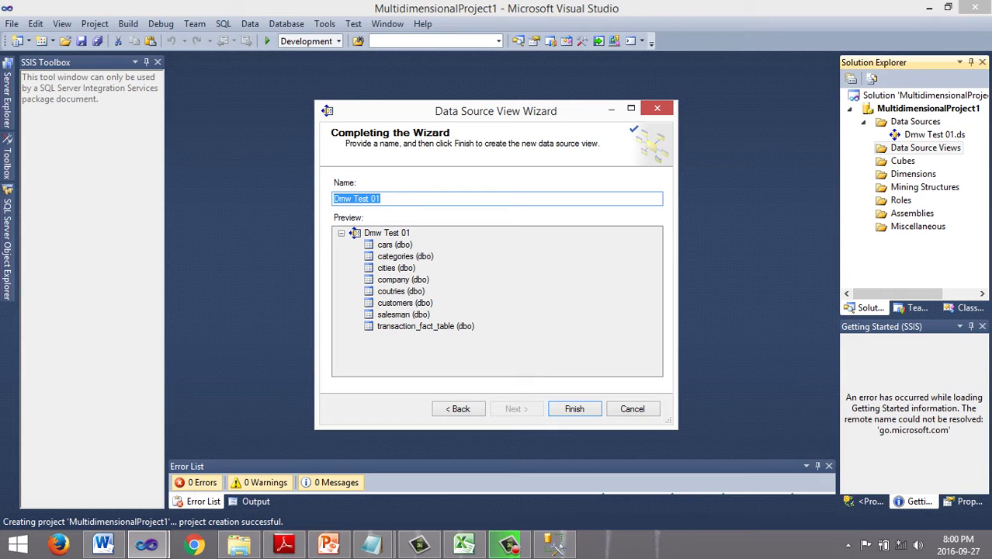
left_click(574, 409)
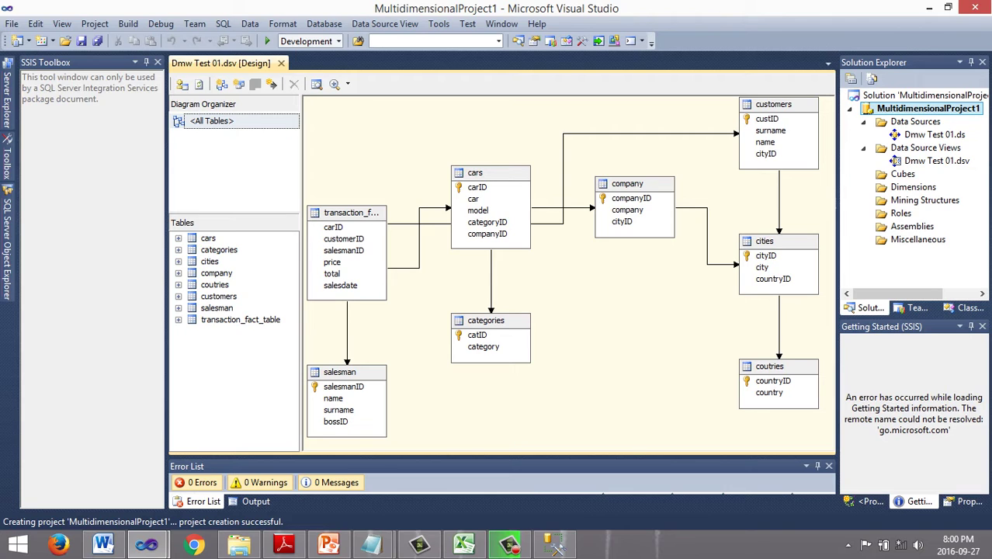
Begin a new dimension from an existing table, with customers from the Dmw Test 01 view as its main table.
right_click(913, 187)
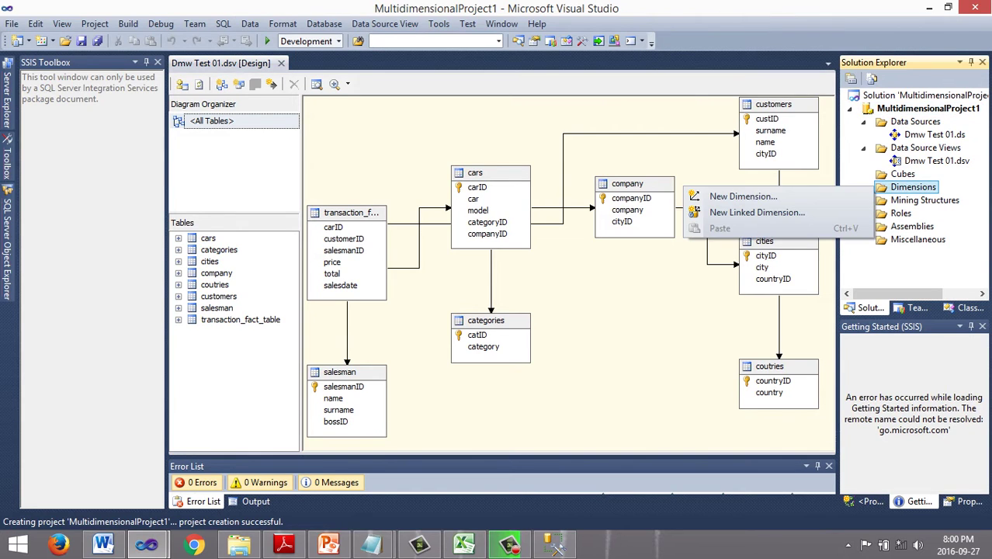
key("Return")
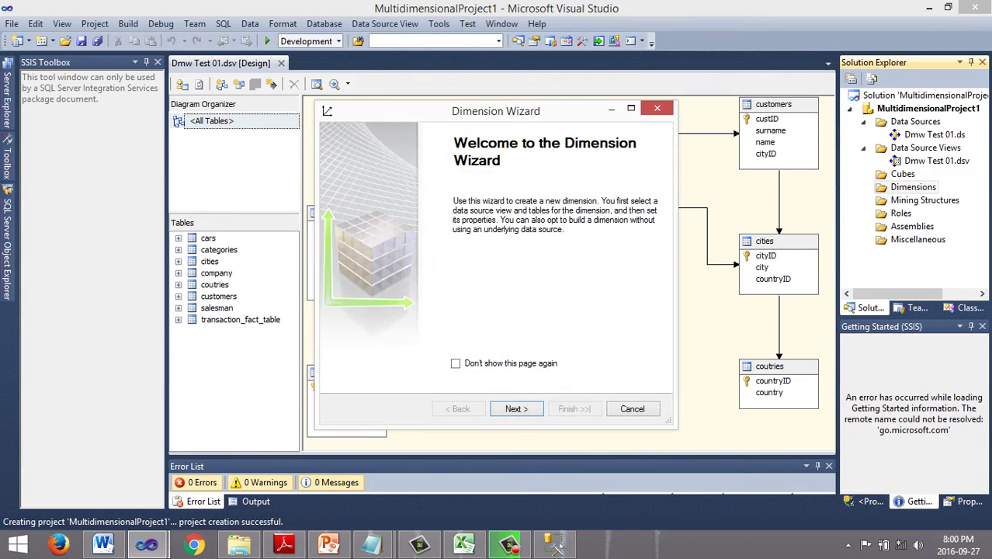
key("Return")
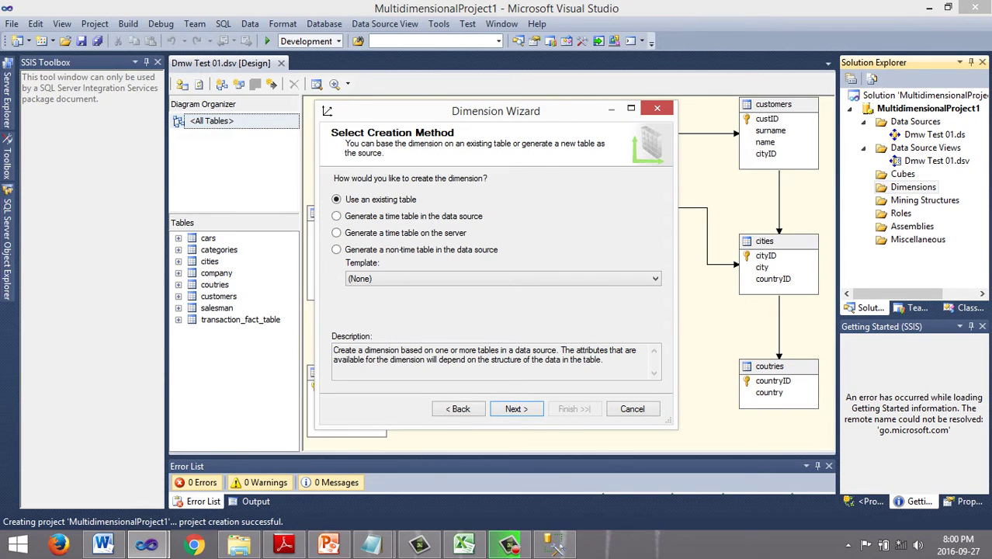
key("Return")
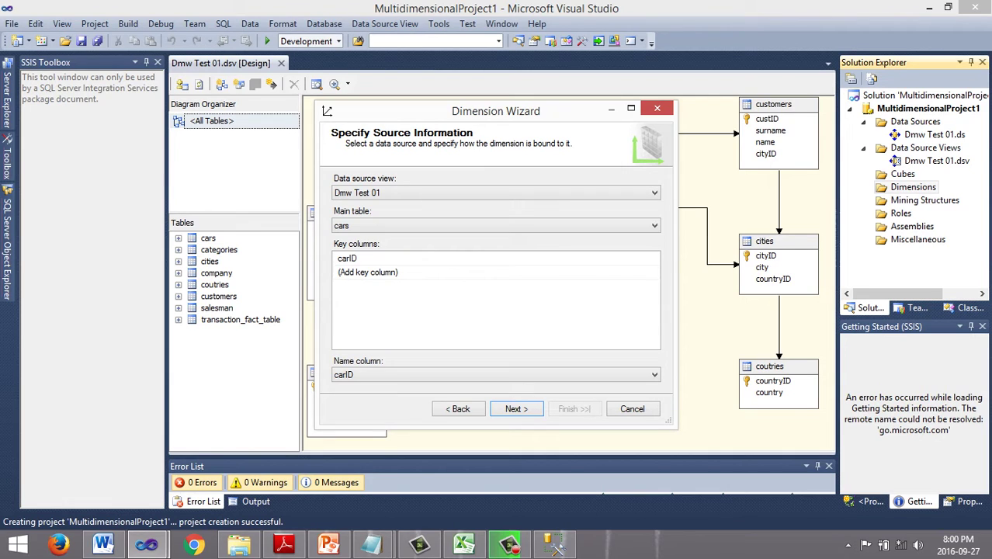
key("alt+Down")
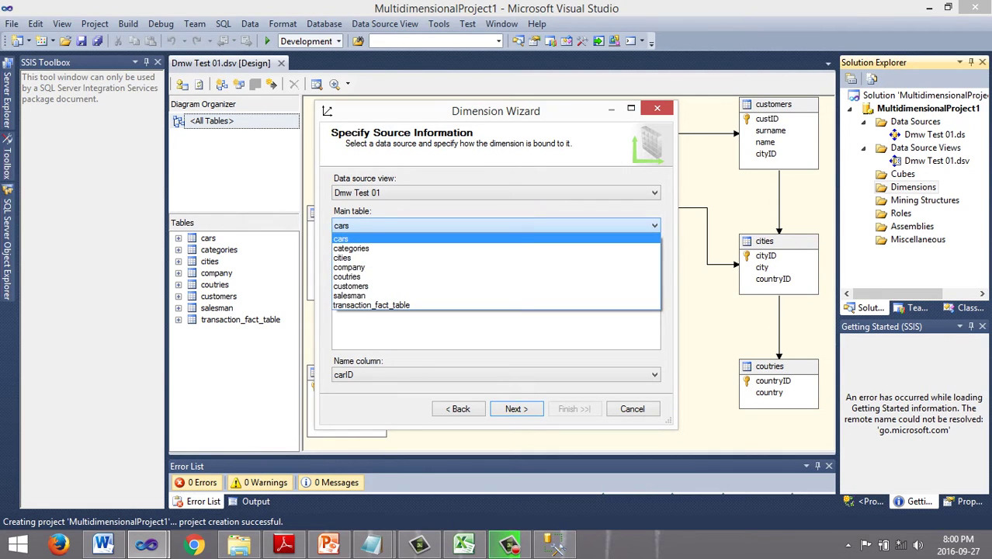
key("Down")
key("Down")
key("Down")
key("Down")
key("Down")
key("Return")
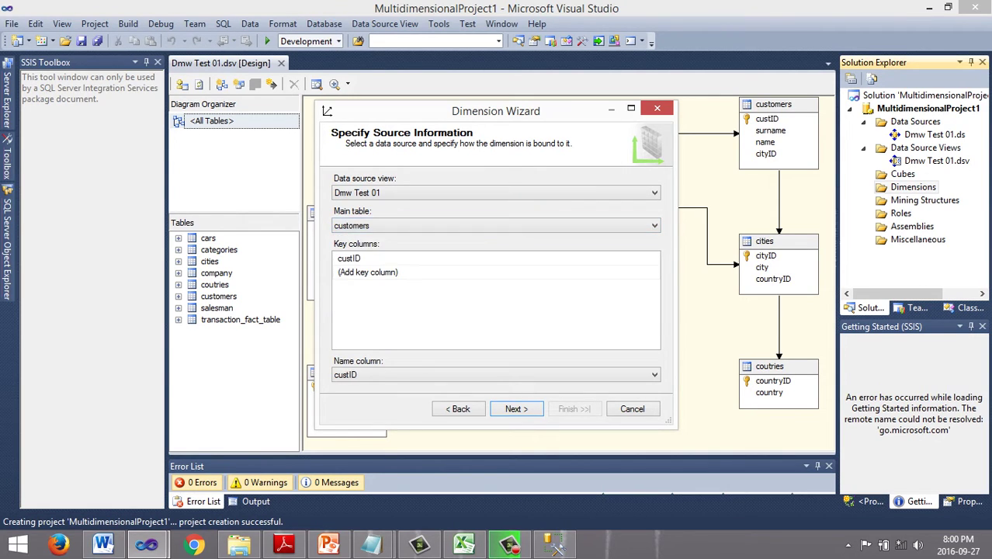
Use surname as the dimension's name column and keep the related tables cities and coutries included.
key("alt+Down")
key("Down")
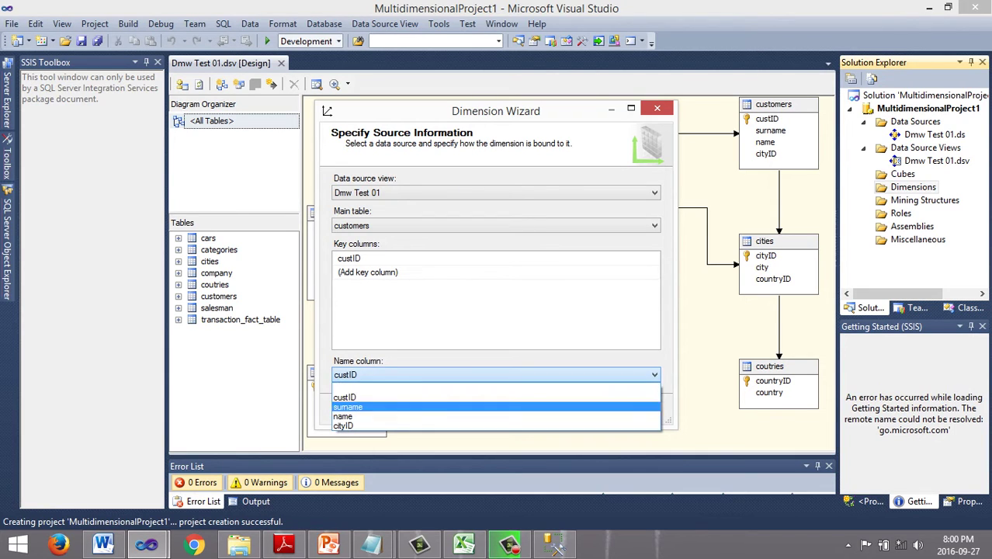
key("Return")
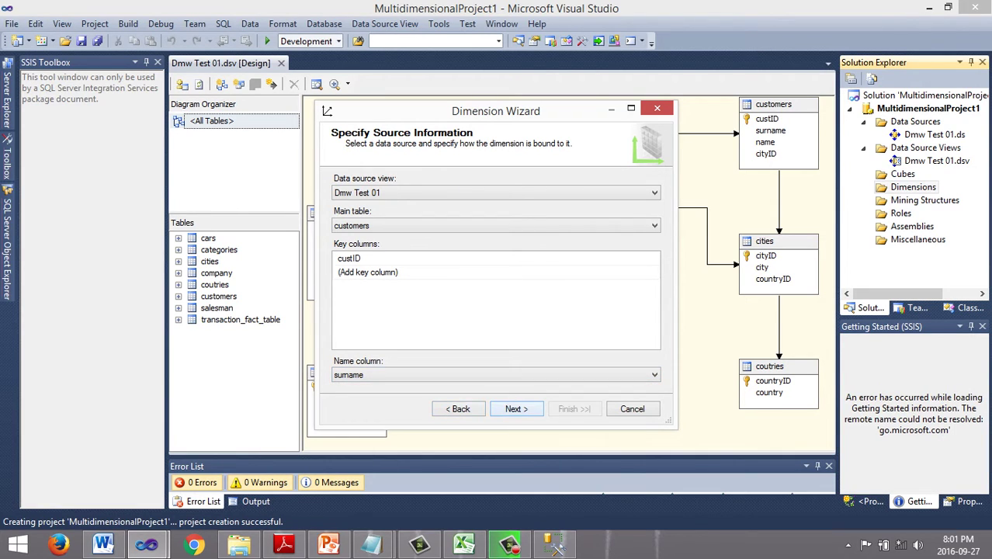
key("Return")
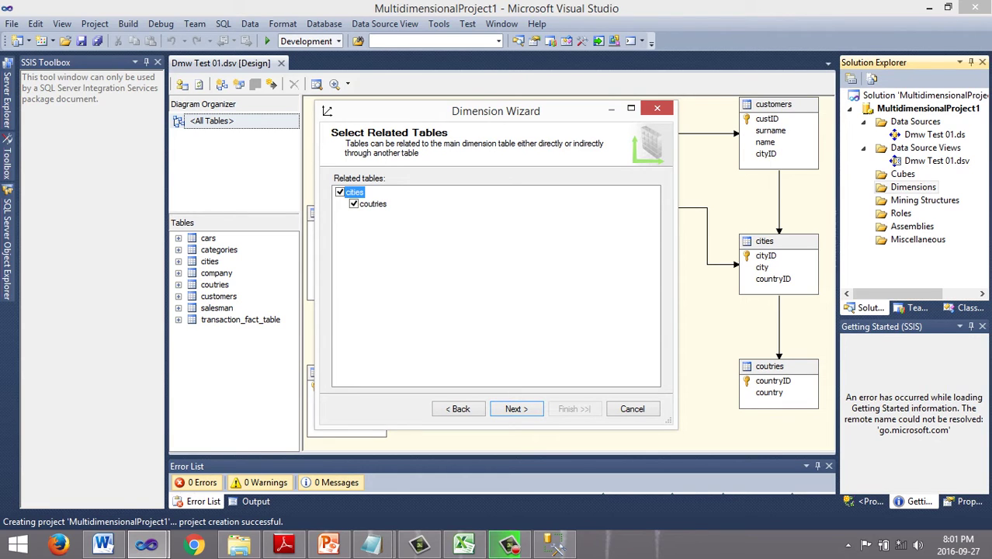
key("Return")
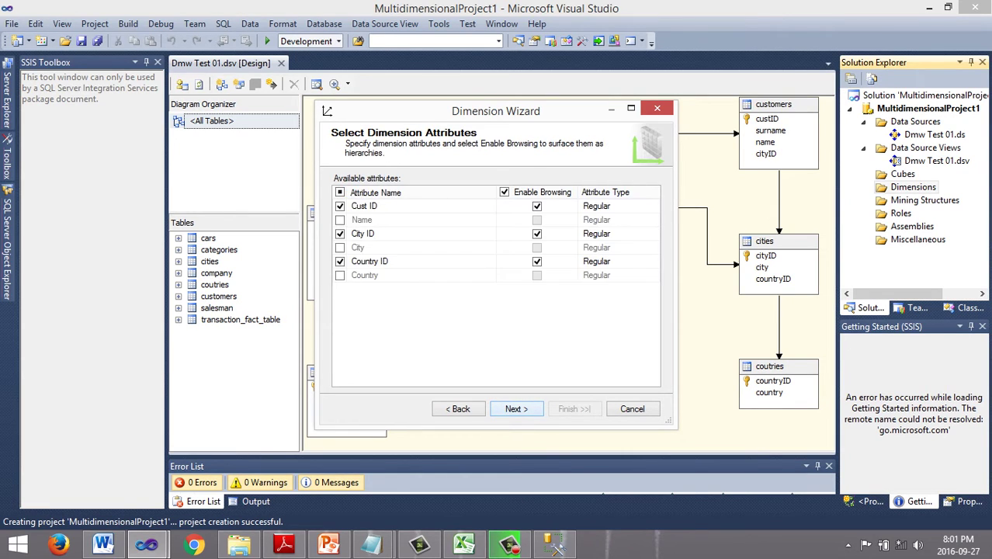
Add the Name, City and Country attributes to the dimension and finish it under its default name Customers.
left_click(339, 220)
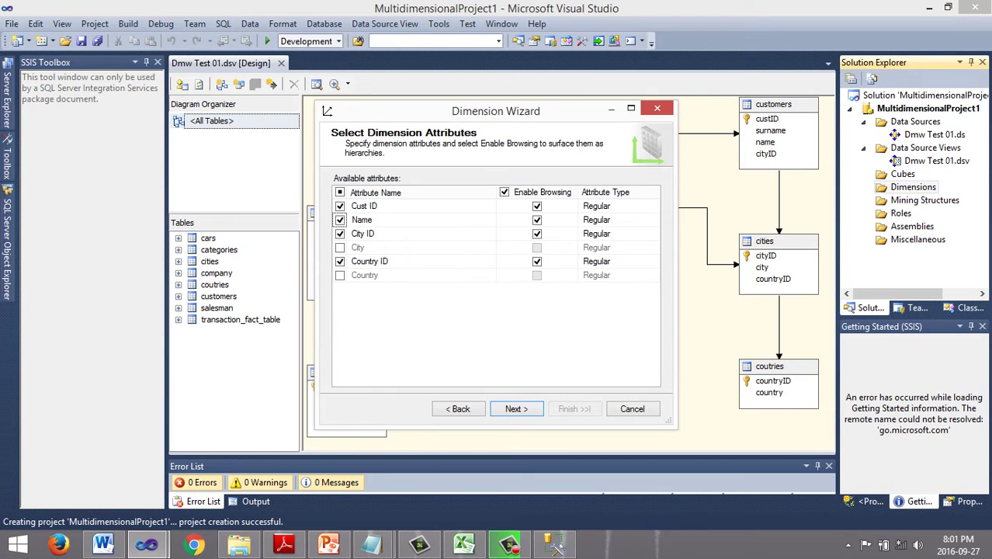
left_click(339, 247)
left_click(339, 274)
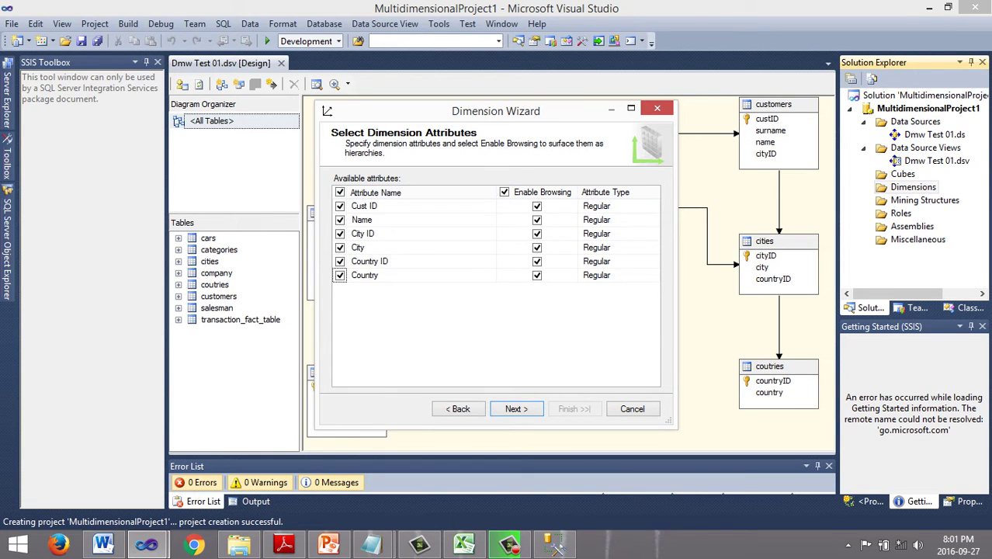
left_click(516, 409)
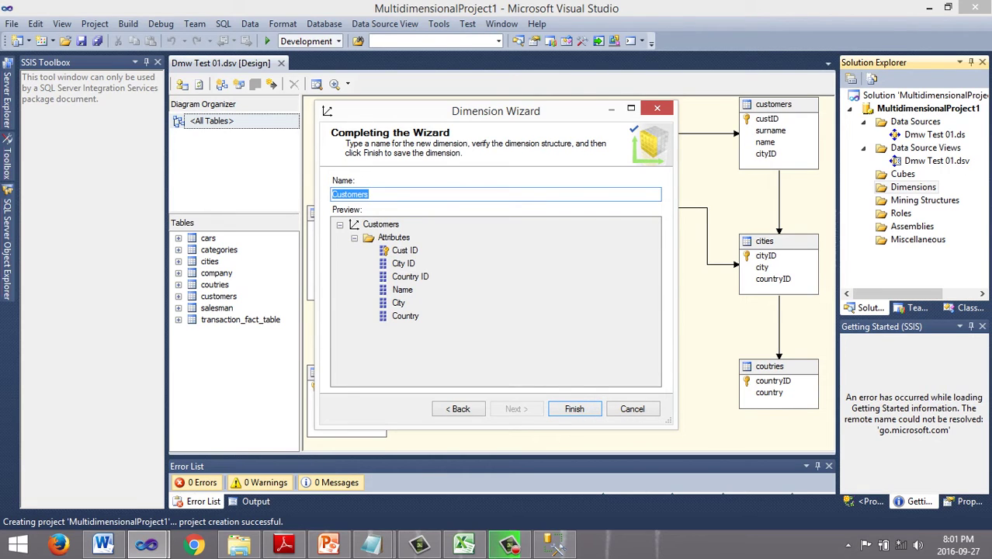
left_click(574, 409)
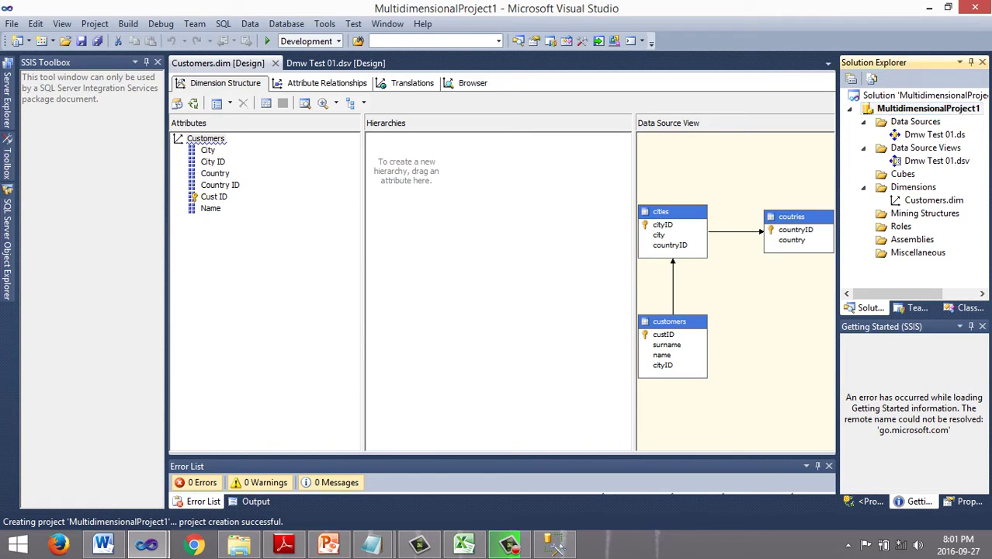
Build a hierarchy in the Customers dimension with the levels Country, City and Cust ID in that order.
left_click_drag(215, 173, 444, 152)
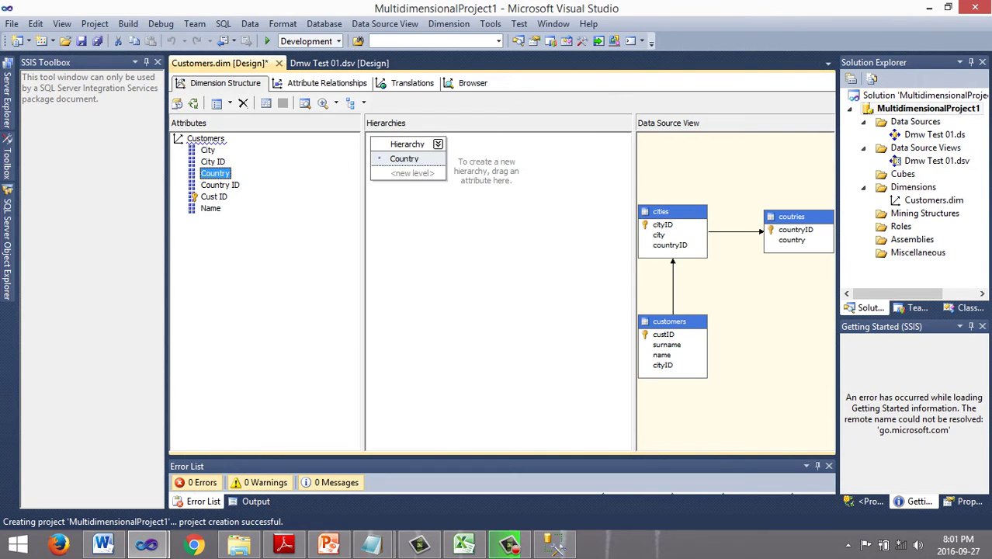
left_click_drag(207, 149, 383, 175)
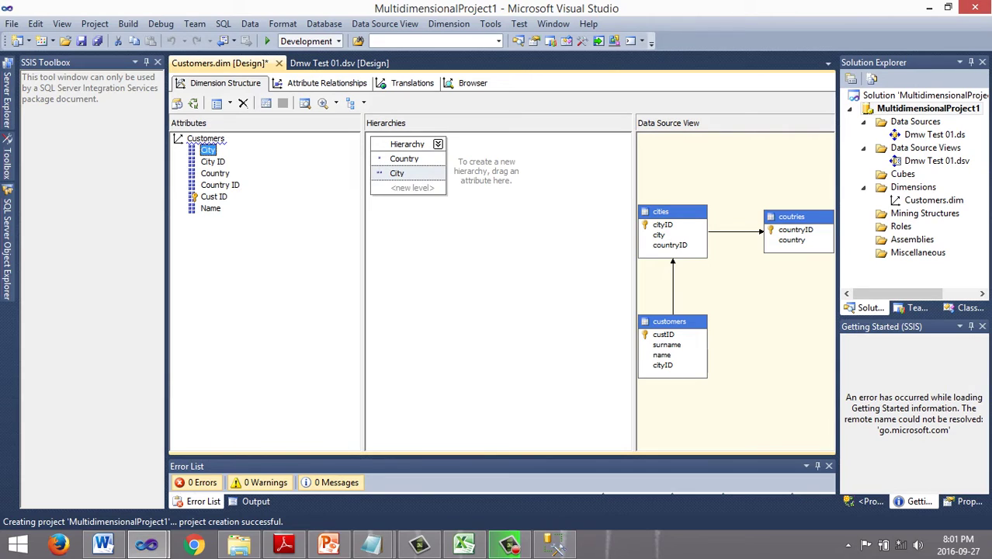
left_click_drag(214, 197, 396, 187)
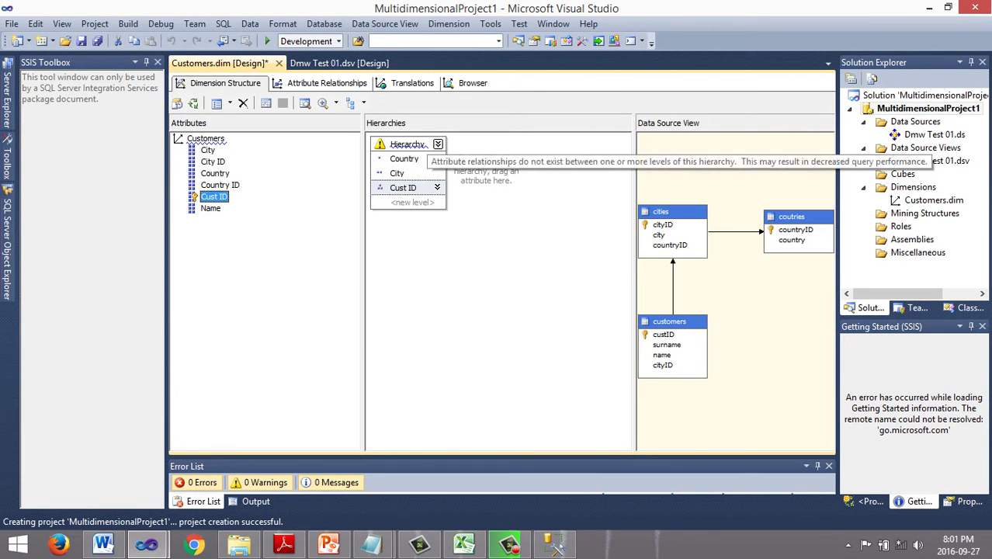
Rename the new Customers hierarchy to "country customers hierachy".
right_click(425, 144)
left_click(469, 218)
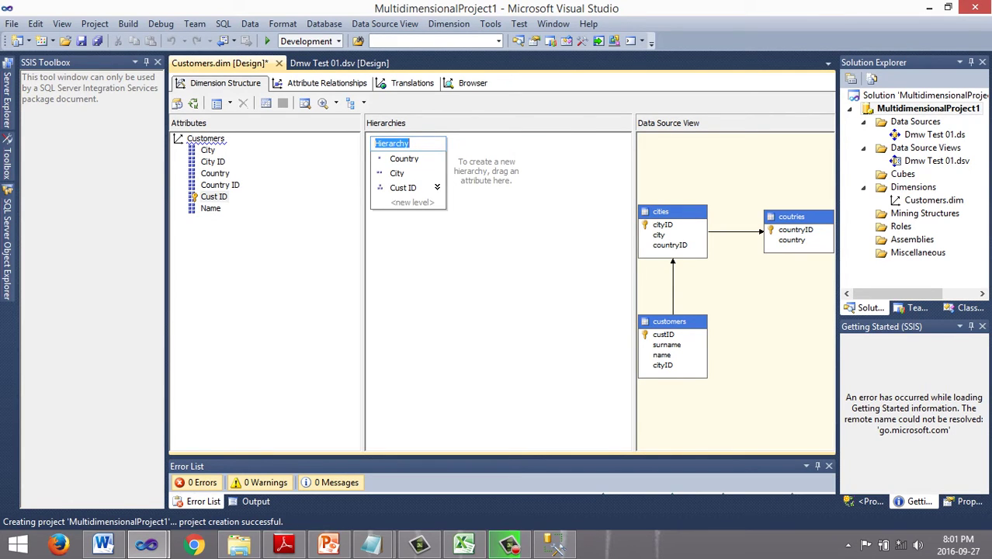
type("country c")
type("ustomers hie")
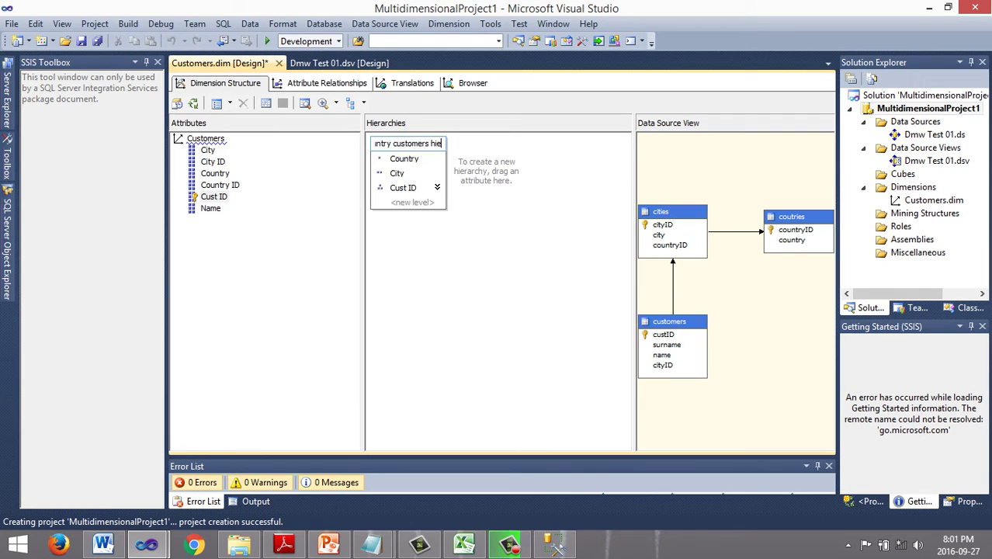
type("rachy")
key("Return")
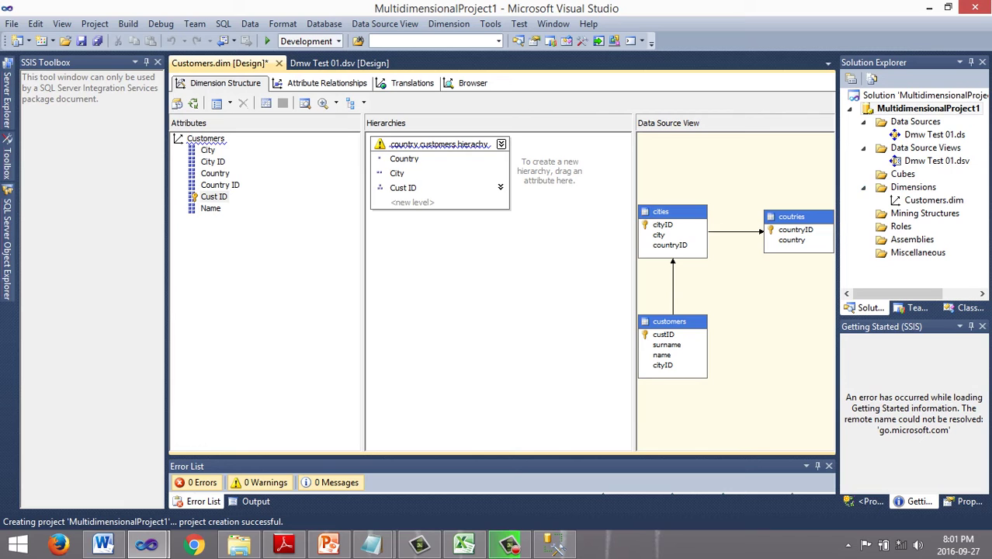
Try to process the Customers dimension with the project built and deployed first, declining to continue past the deployment.
left_click(933, 199)
right_click(933, 200)
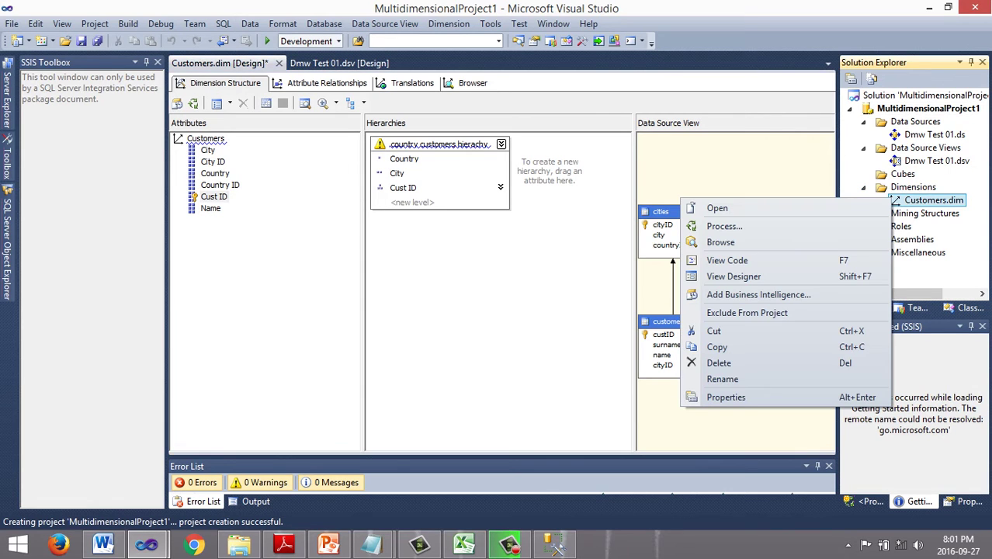
key("Escape")
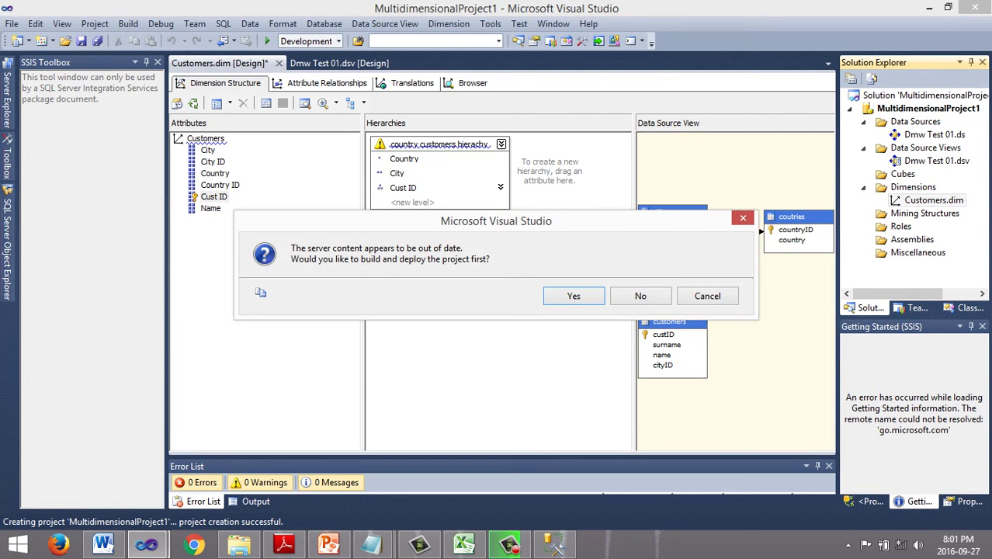
key("Return")
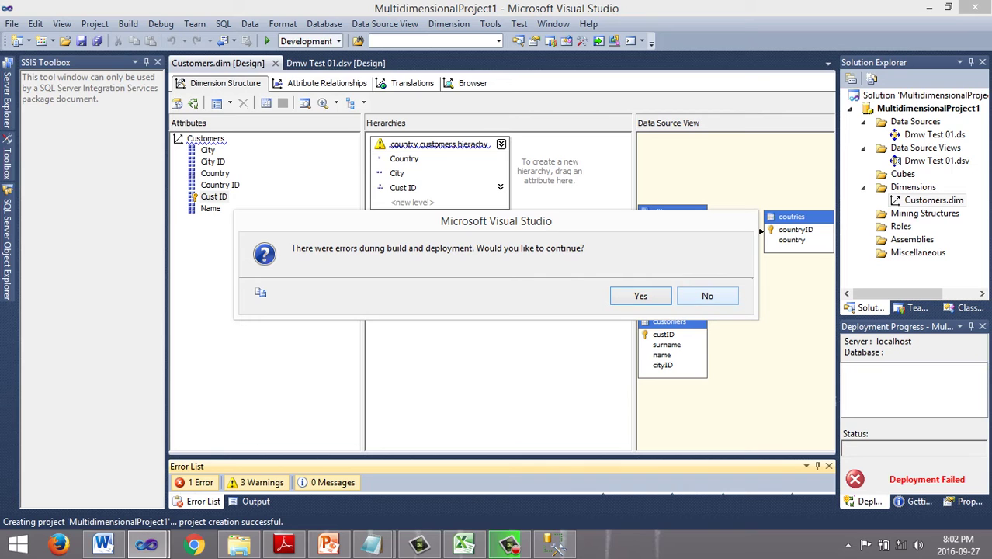
left_click(707, 295)
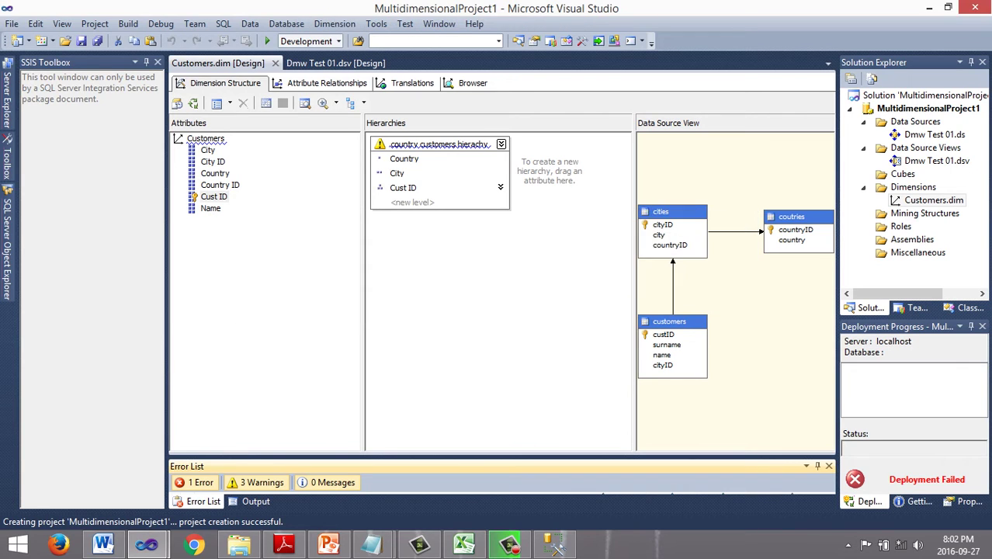
Set the project's deployment target server to HP\DEV01.
right_click(873, 104)
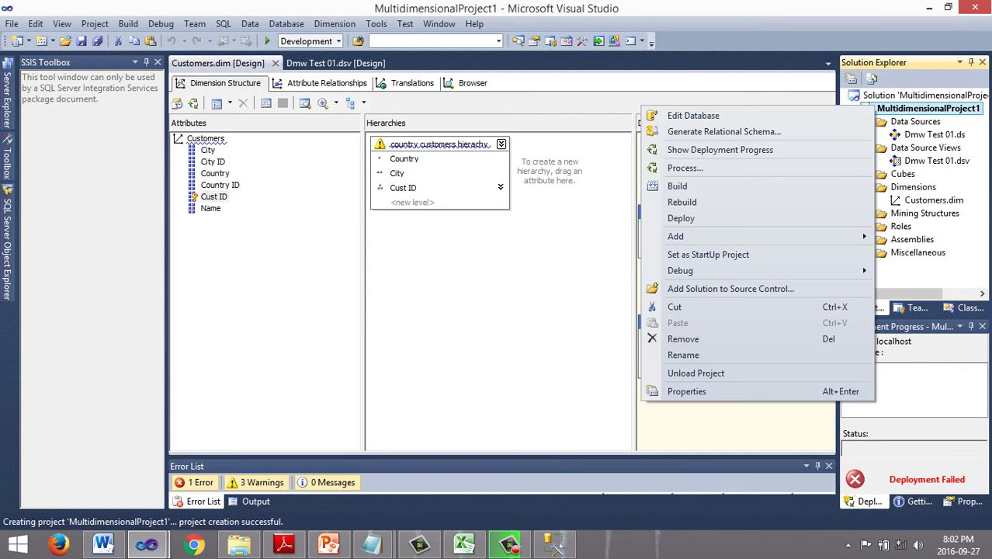
left_click(699, 390)
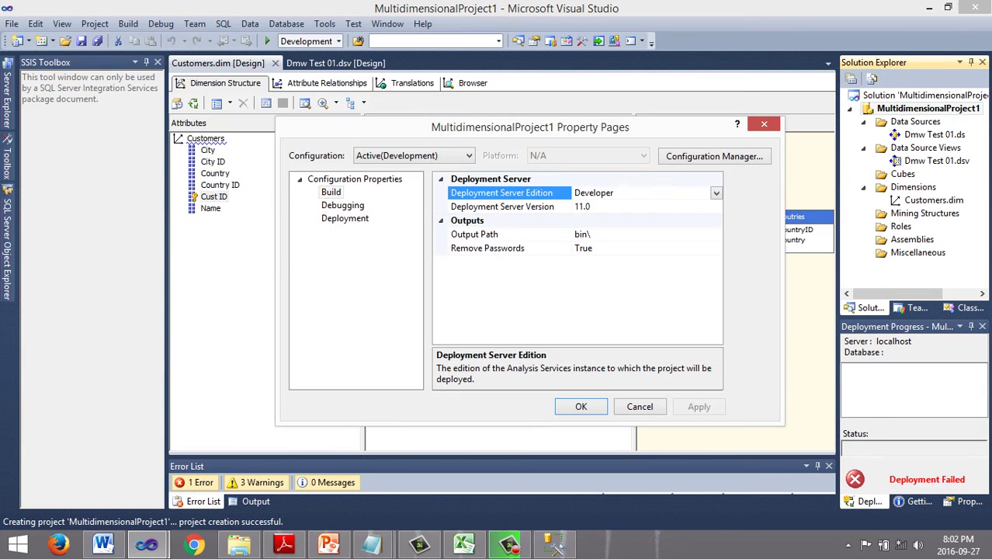
left_click(344, 218)
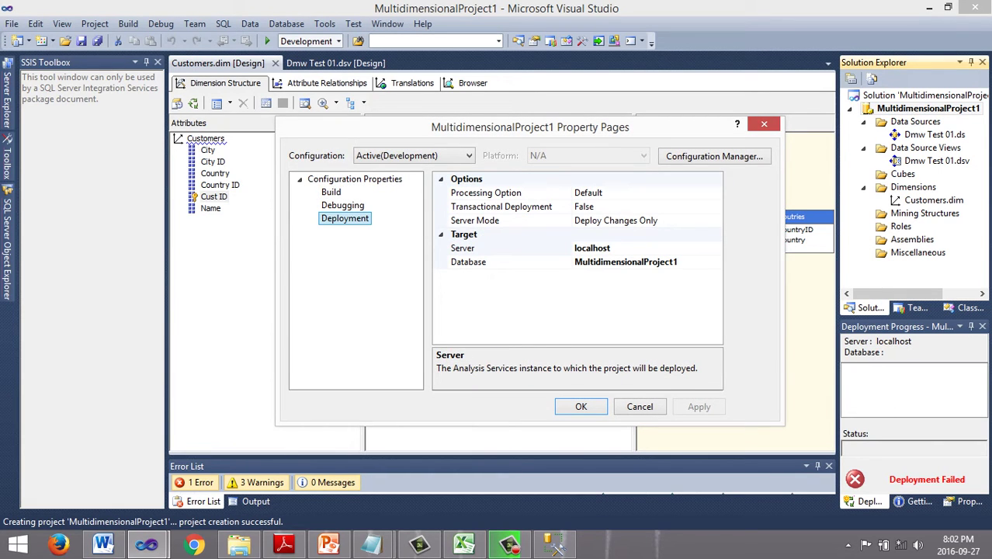
left_click(610, 248)
key("BackSpace")
key("BackSpace")
key("BackSpace")
key("BackSpace")
key("BackSpace")
key("BackSpace")
key("BackSpace")
key("BackSpace")
key("BackSpace")
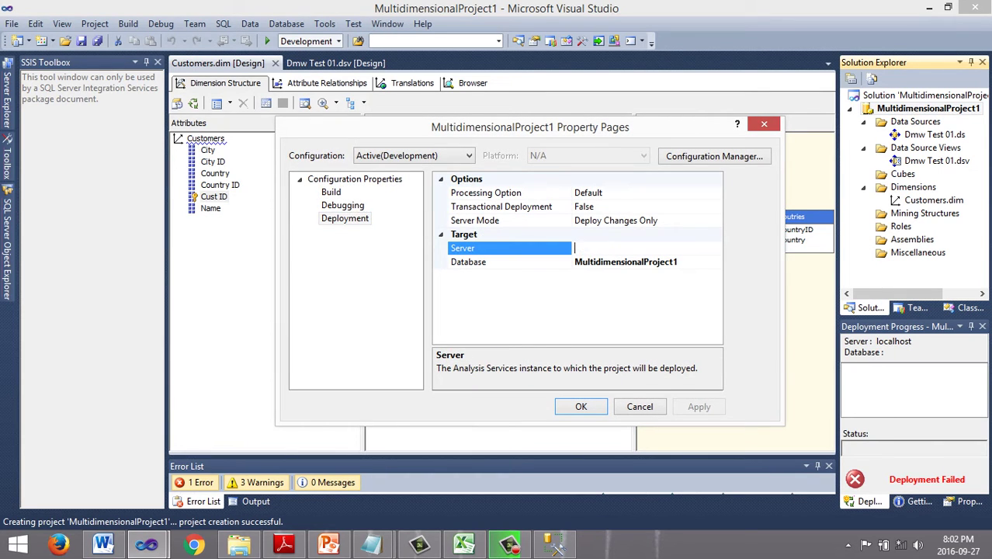
type("HP\\DEV01")
left_click(580, 406)
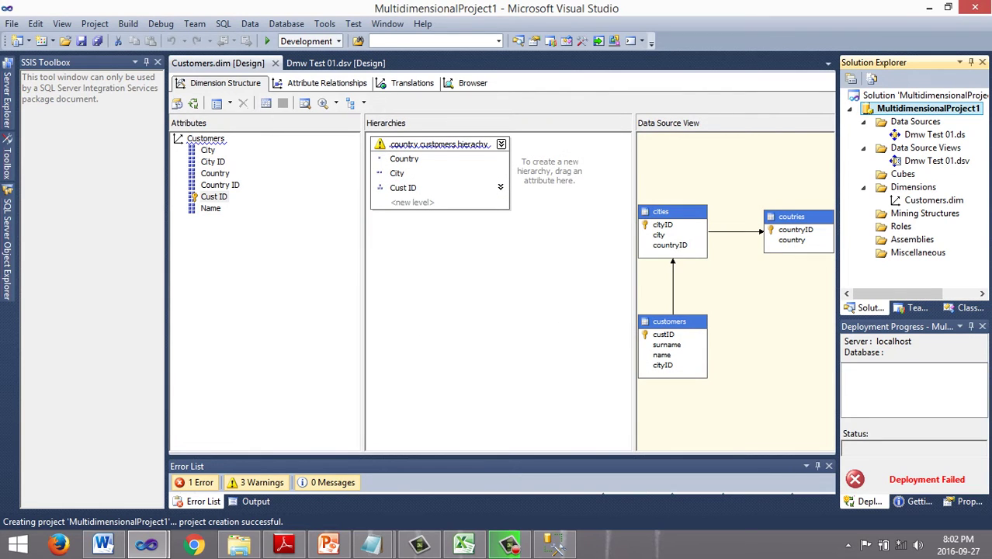
Start processing the Customers dimension, building and deploying the project first, and close the Process Dimension dialog.
right_click(891, 200)
left_click(712, 227)
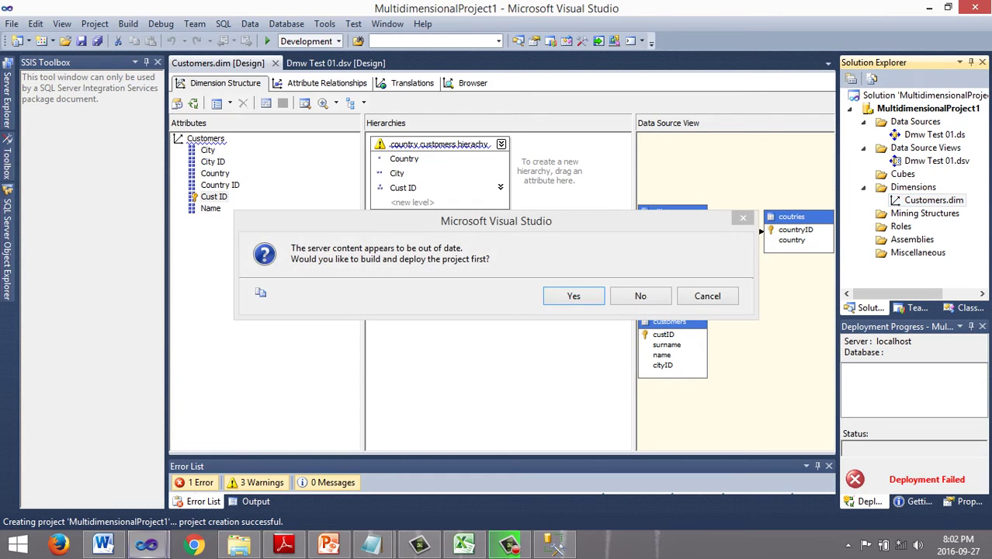
left_click(572, 293)
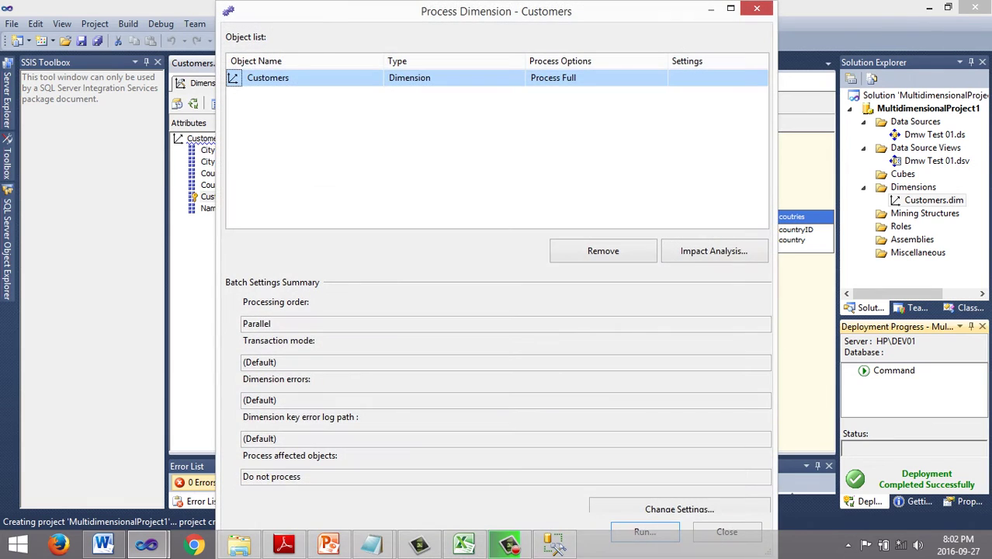
key("Escape")
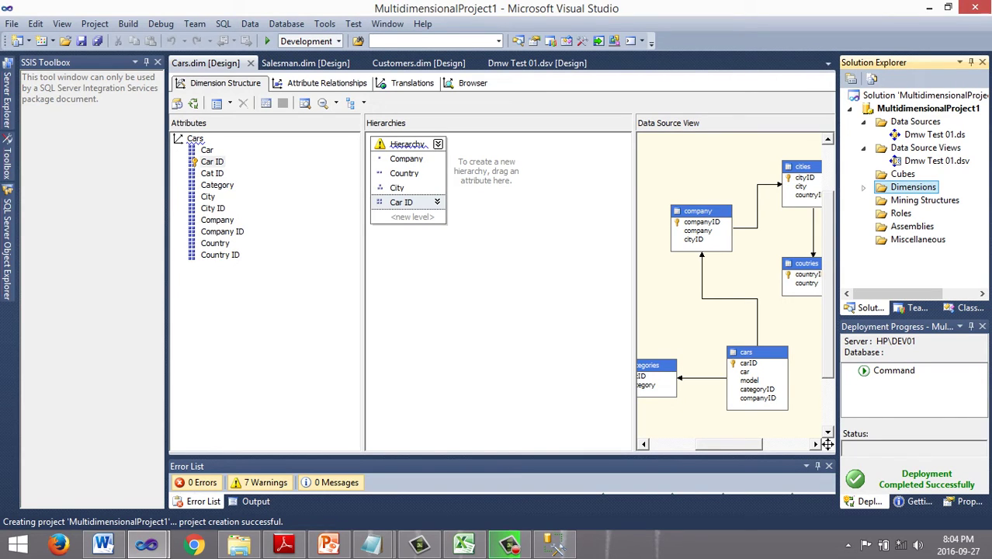
Start creating a new cube in the project, choosing to build it from existing tables.
key("Right")
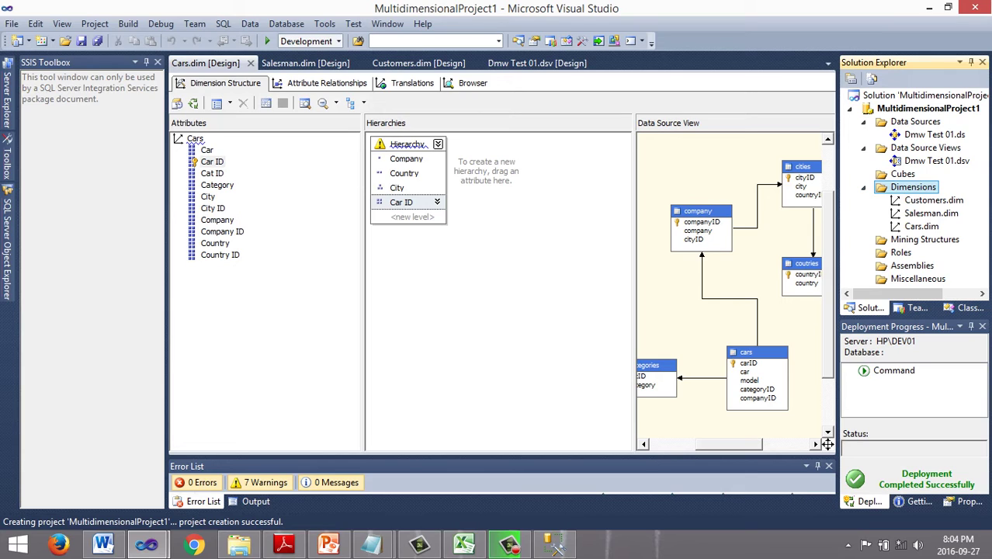
key("Up")
key("shift+F10")
key("Return")
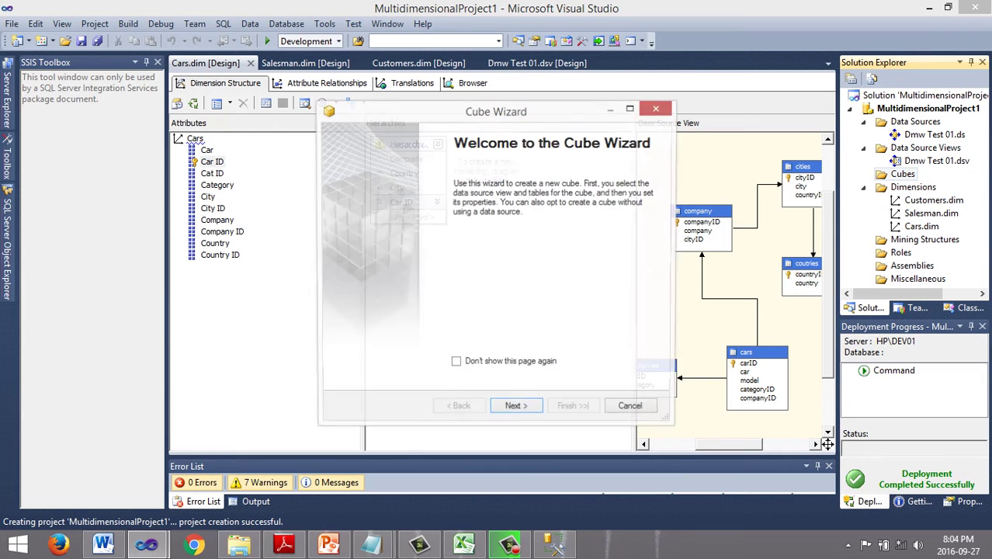
key("Return")
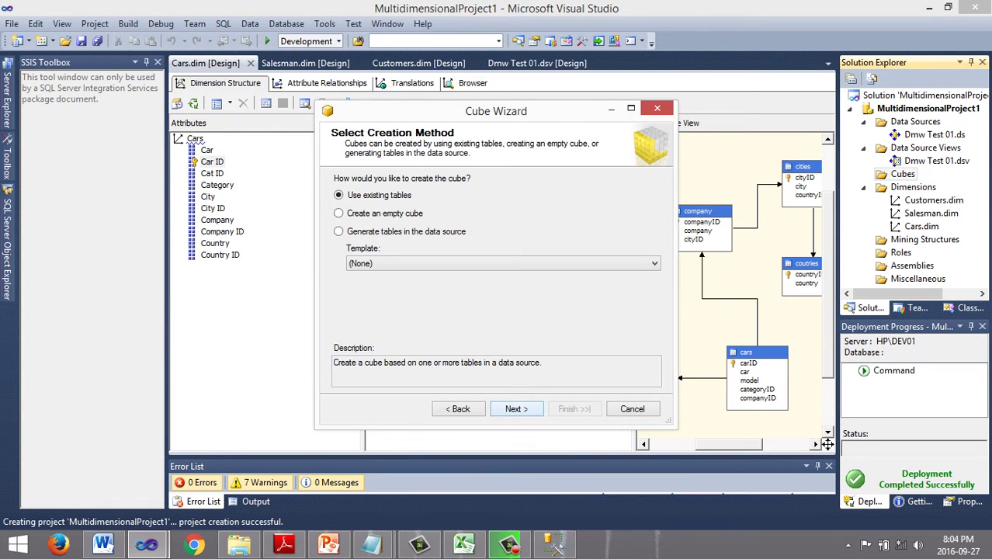
key("Return")
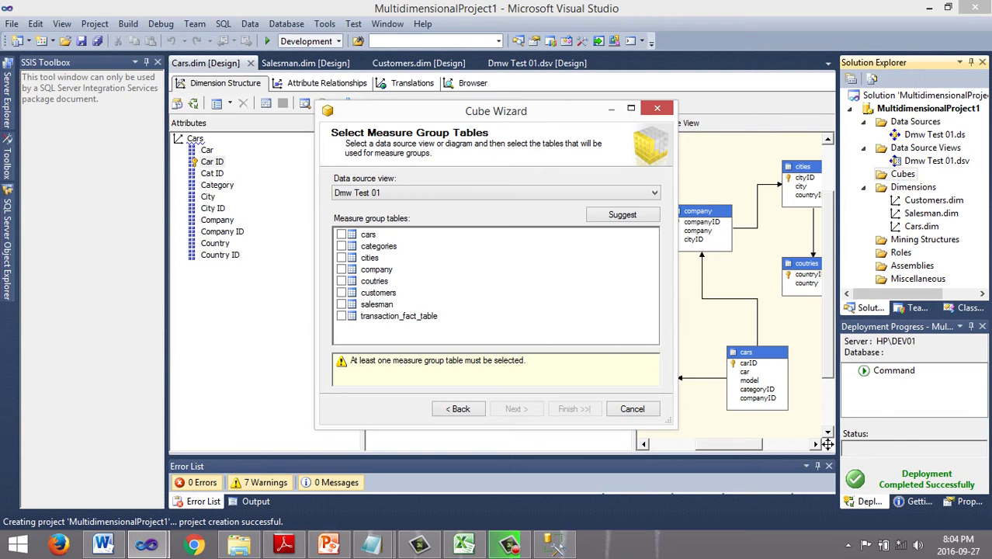
Select only transaction_fact_table from the Dmw Test 01 data source view as the cube's measure group table.
key("space")
key("End")
key("space")
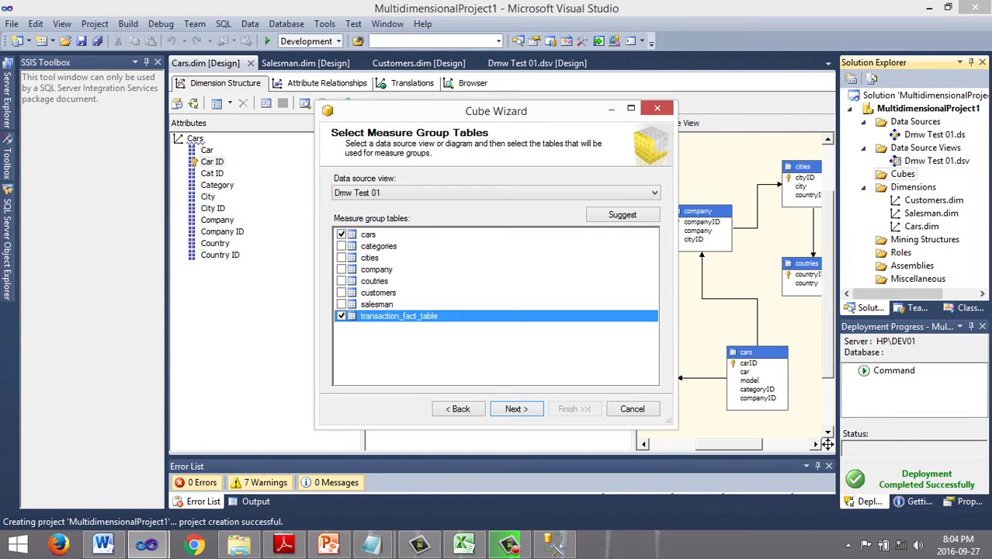
key("Home")
key("space")
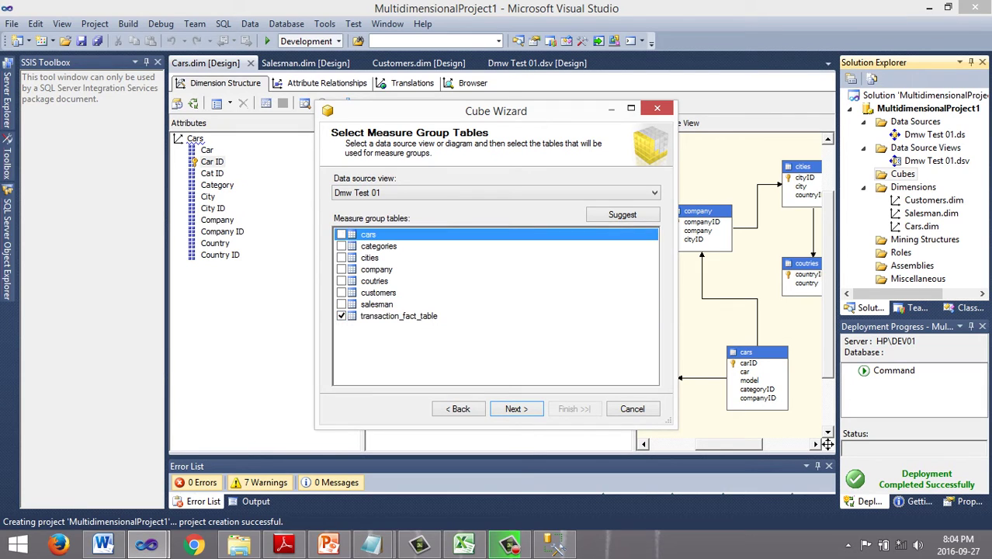
key("Return")
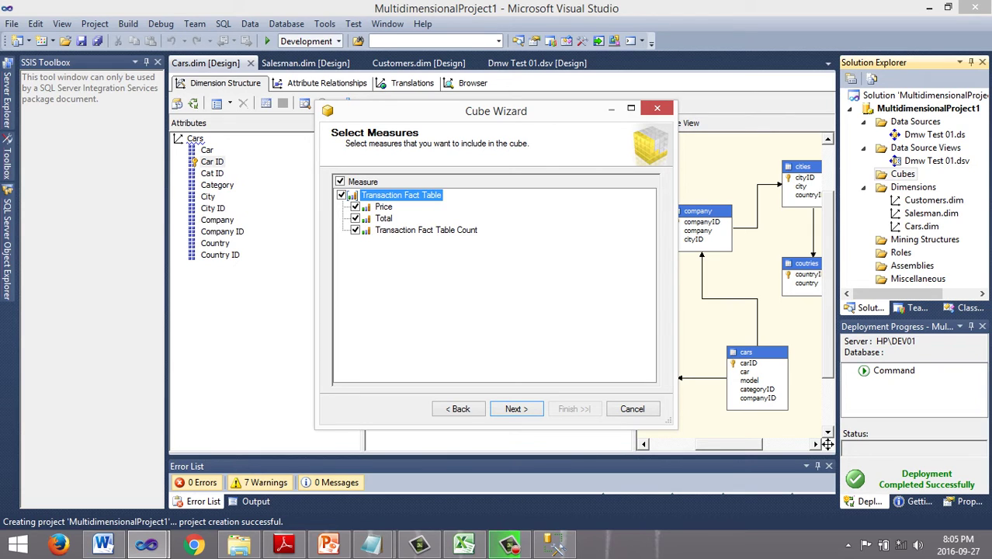
Include all the fact table measures and the Customers, Salesman and Cars dimensions, and finish the cube as Dmw Test 01.
key("Return")
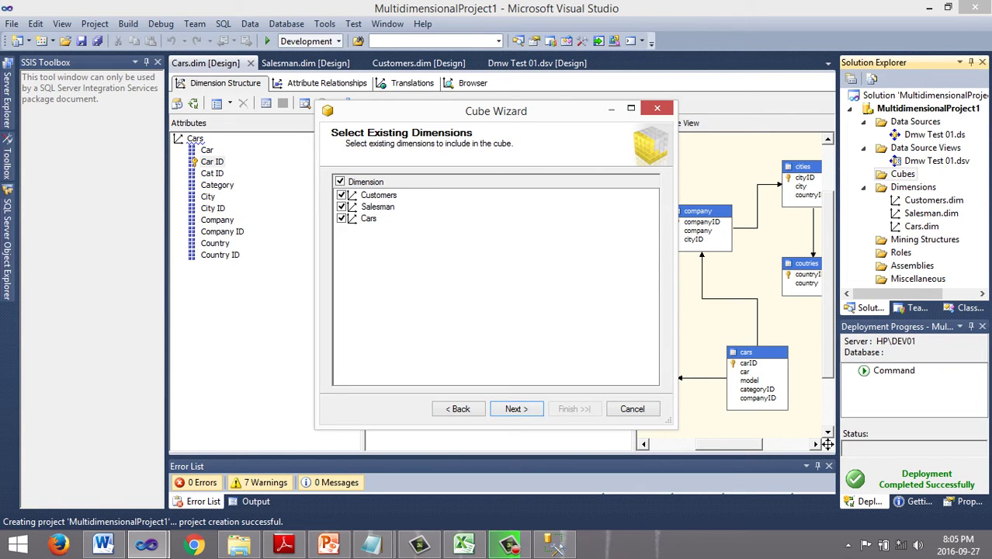
key("Return")
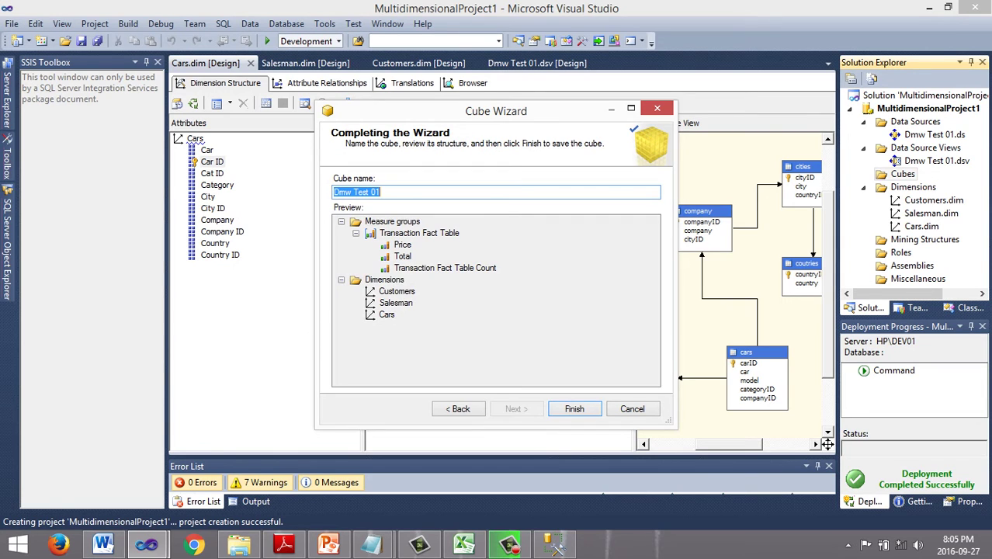
key("Return")
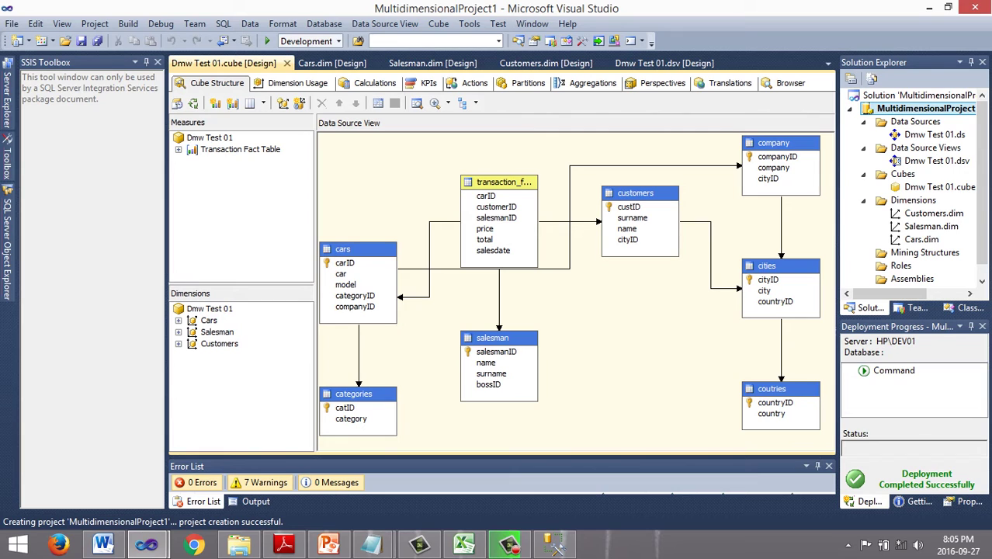
Examine how the dimensions relate to the Transaction Fact Table measure group, and return to the cube structure.
key("F9")
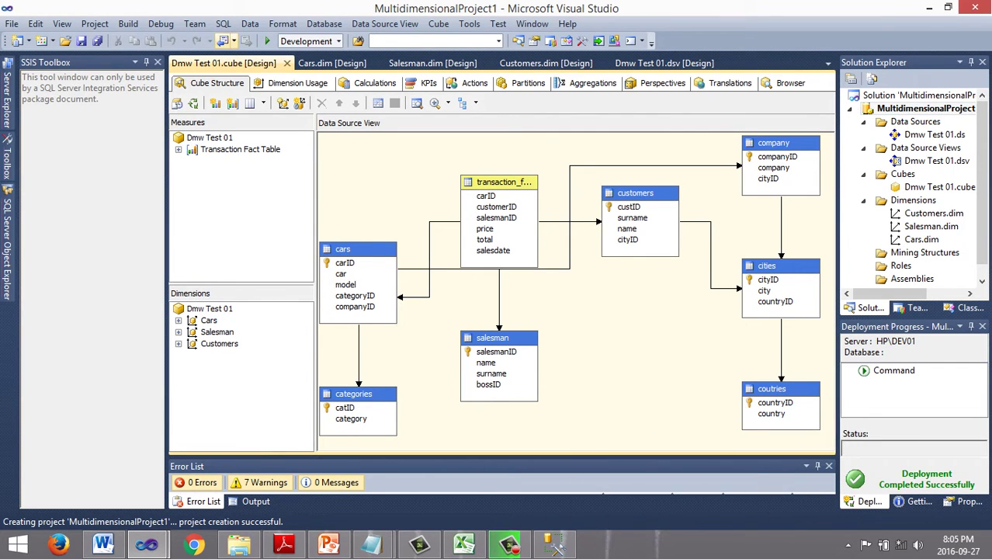
left_click(298, 83)
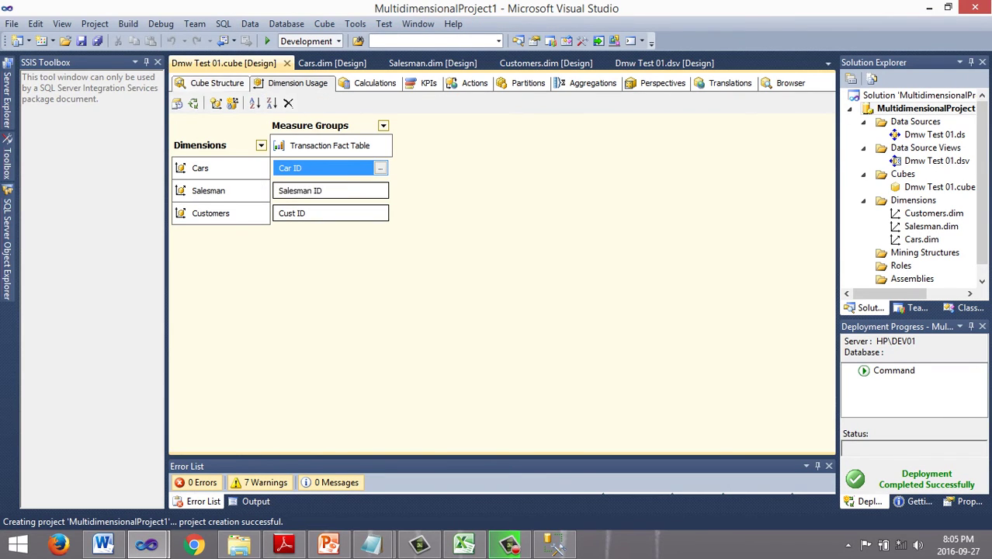
left_click(216, 83)
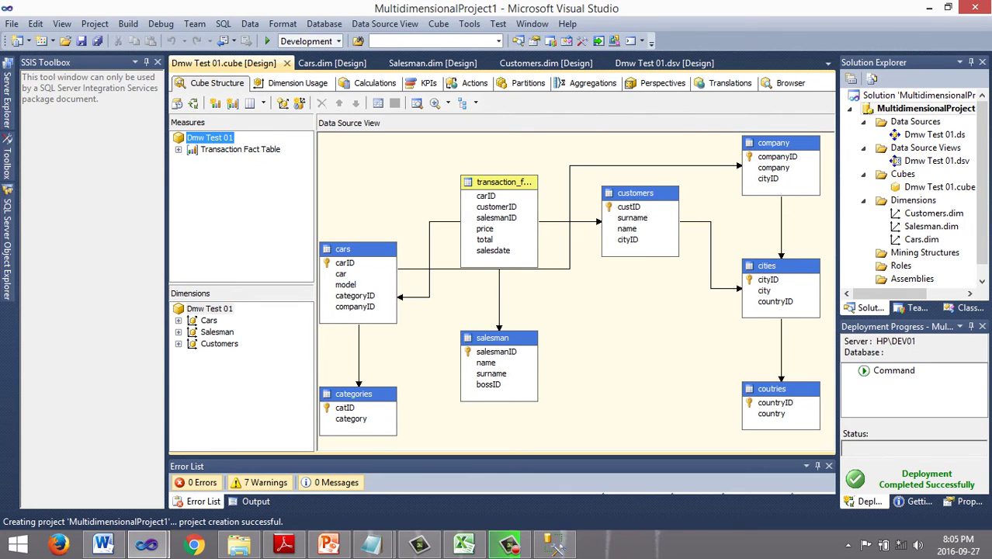
left_click(508, 544)
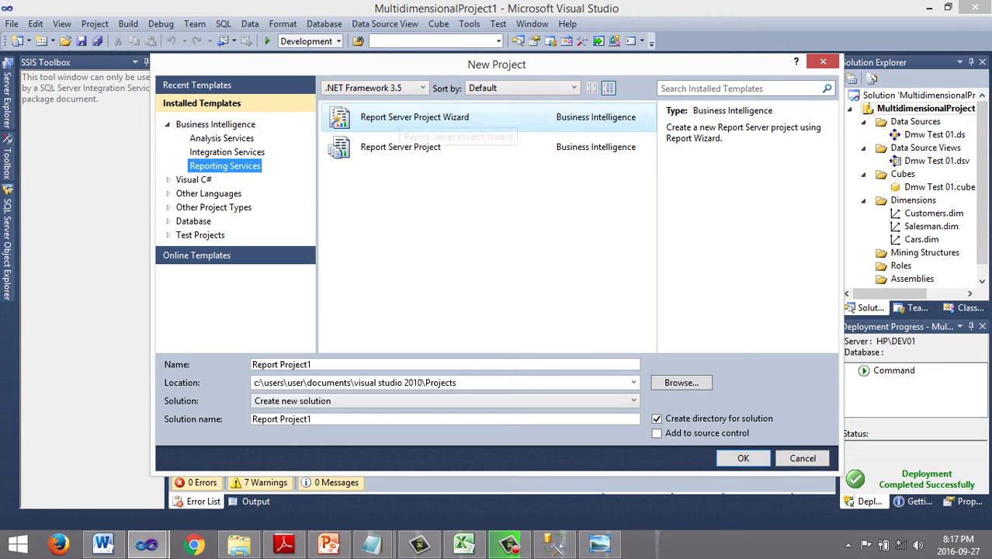
Create a Report Server Project Wizard project named Report Project1 in a new solution, without saving the current solution's changes.
left_click(414, 117)
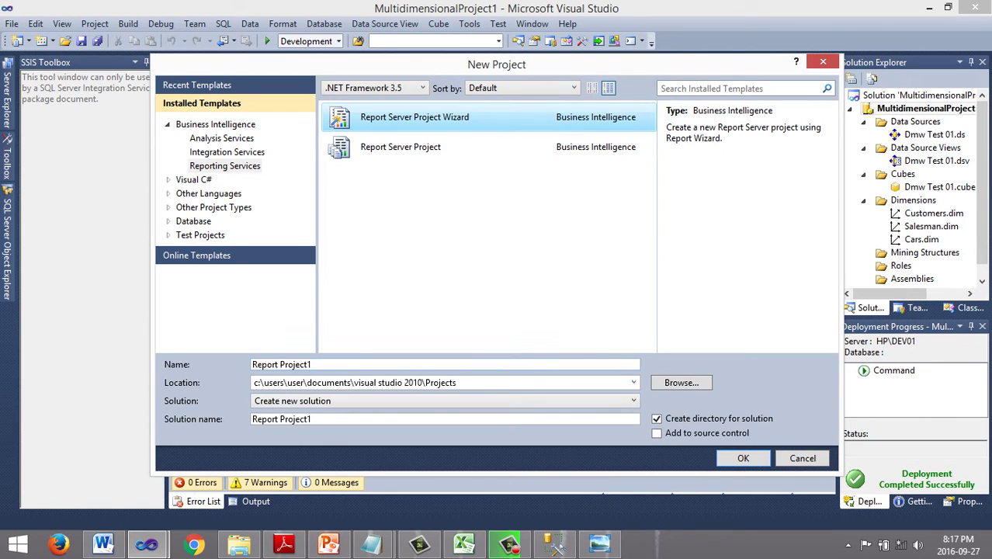
key("Return")
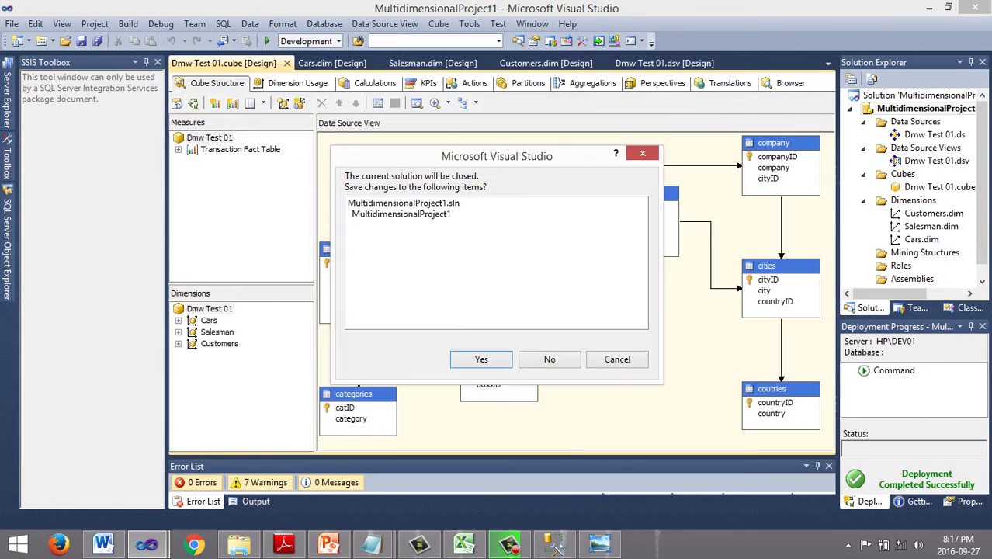
left_click(550, 358)
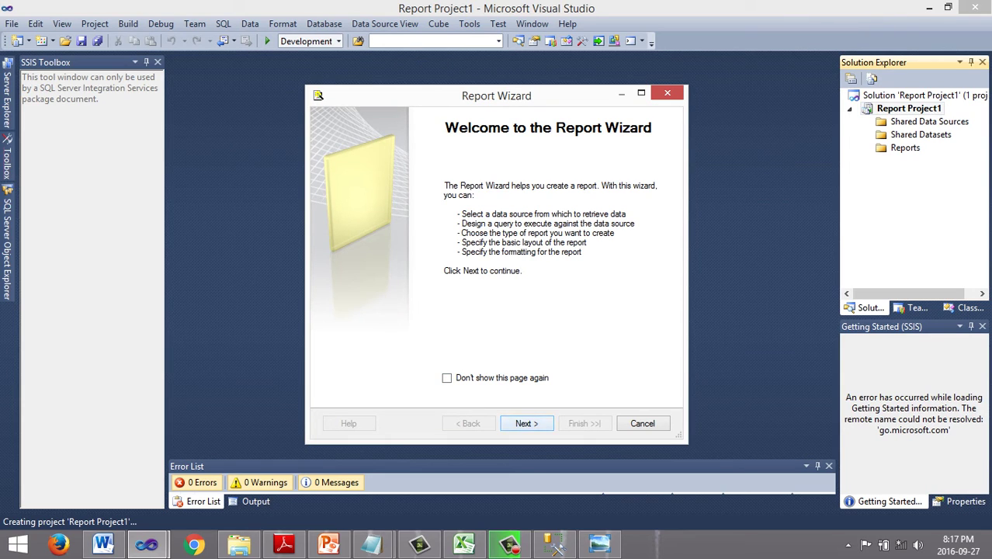
Set the report data source connection to server HP\DEV01 and database dmw_test_01.
left_click(526, 423)
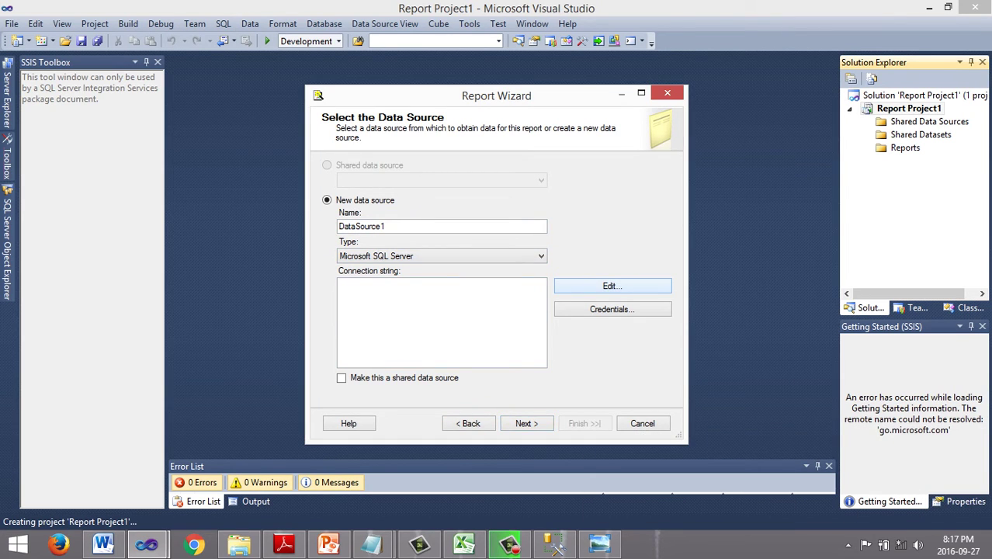
left_click(612, 286)
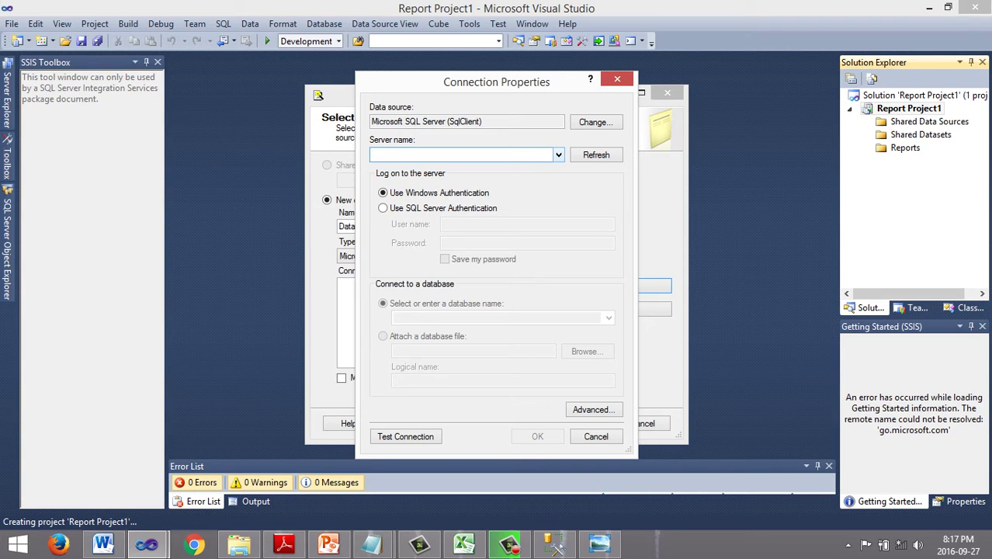
left_click(558, 155)
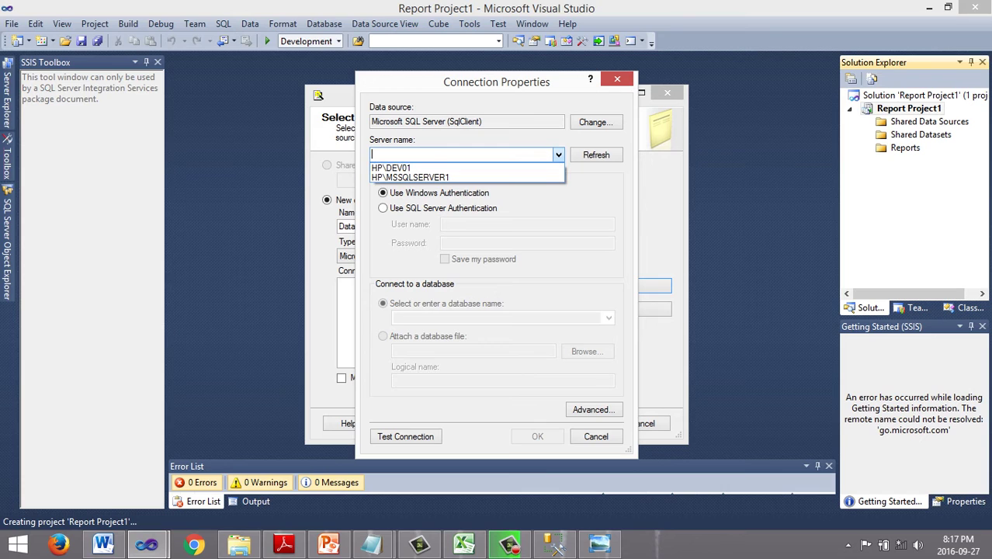
left_click(391, 168)
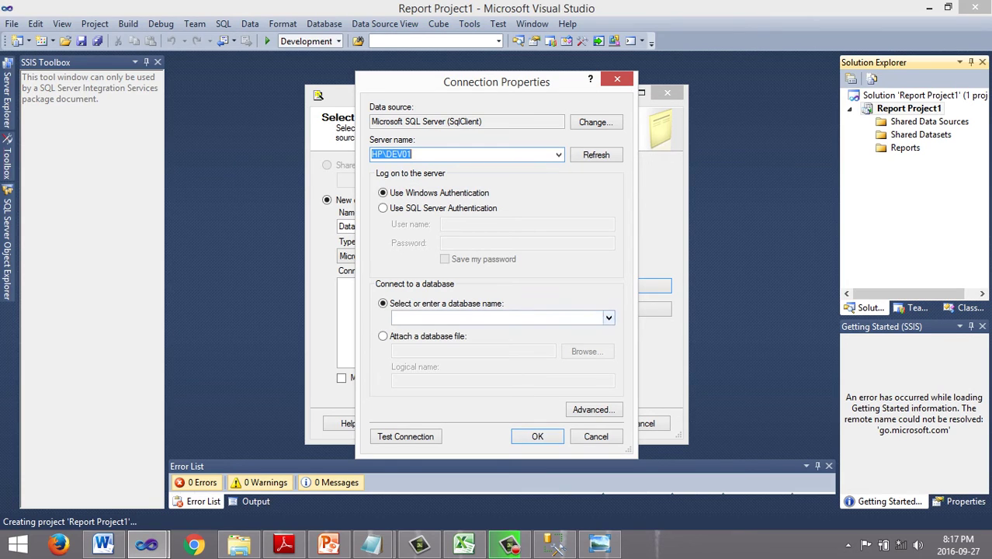
left_click(609, 317)
left_click(415, 340)
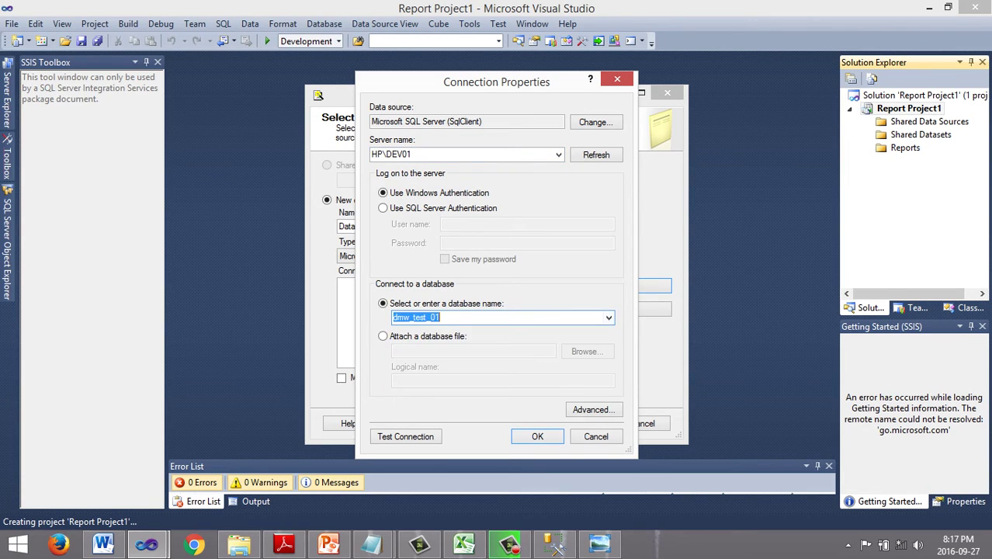
Test the database connection and accept DataSource1 as the report's Microsoft SQL Server data source.
left_click(405, 436)
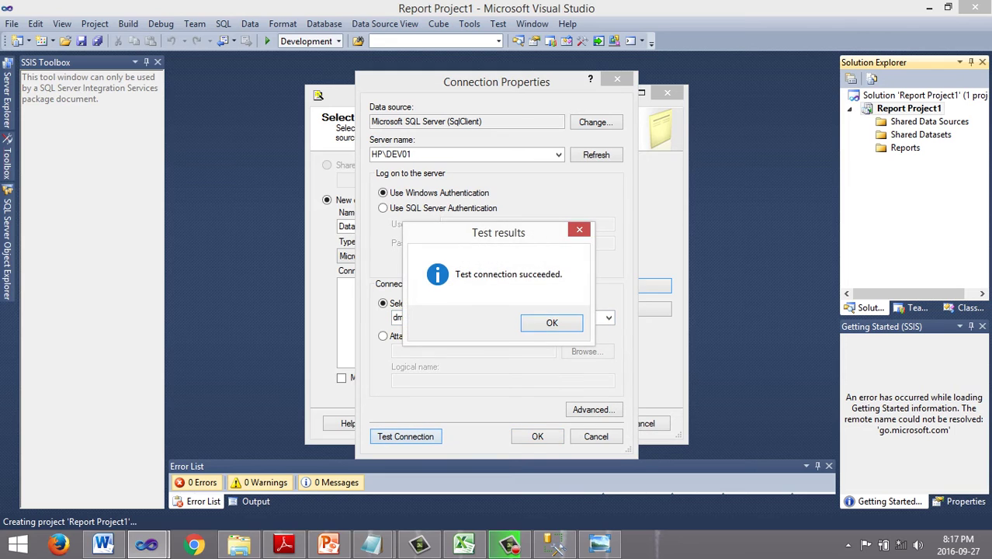
left_click(551, 321)
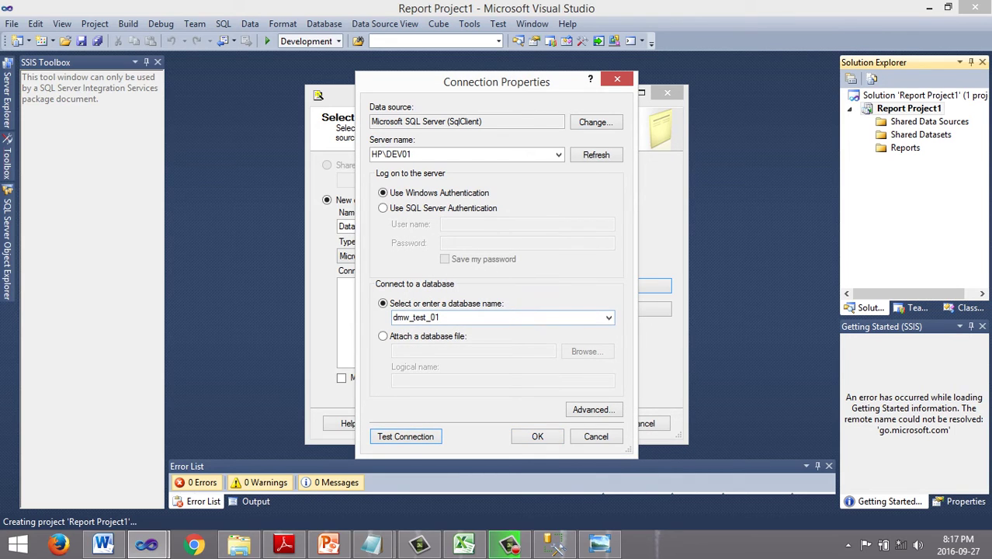
key("Return")
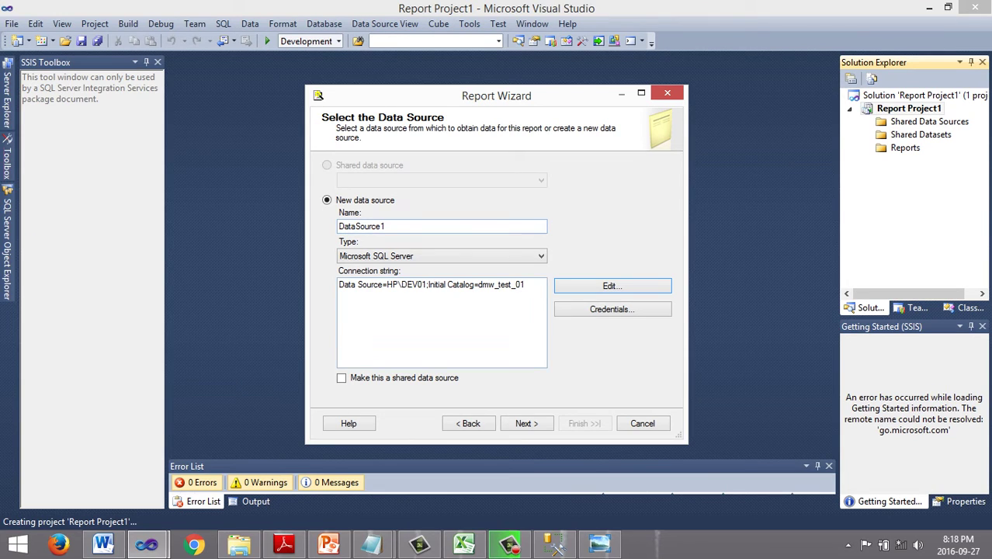
key("Return")
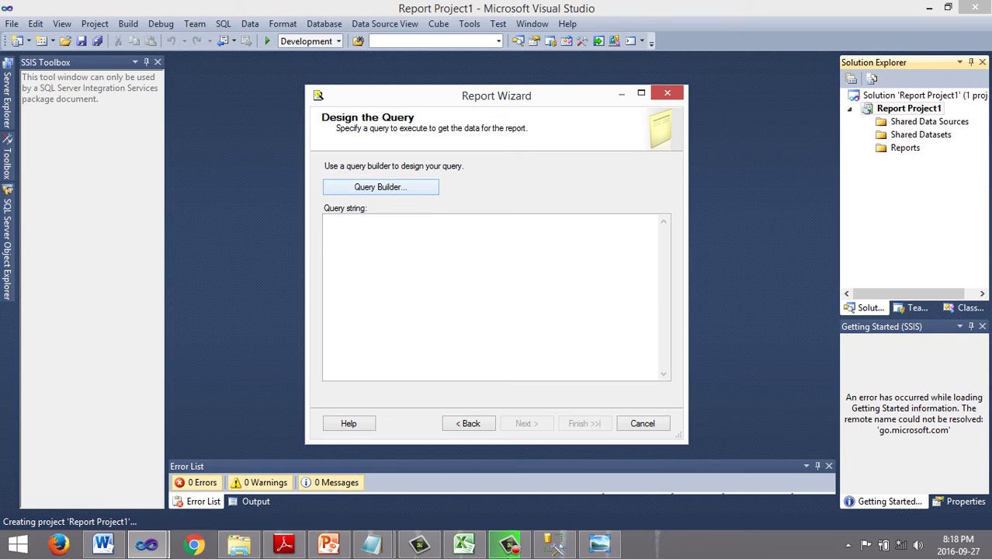
Add the customers table to the report query in the Query Designer.
key("Return")
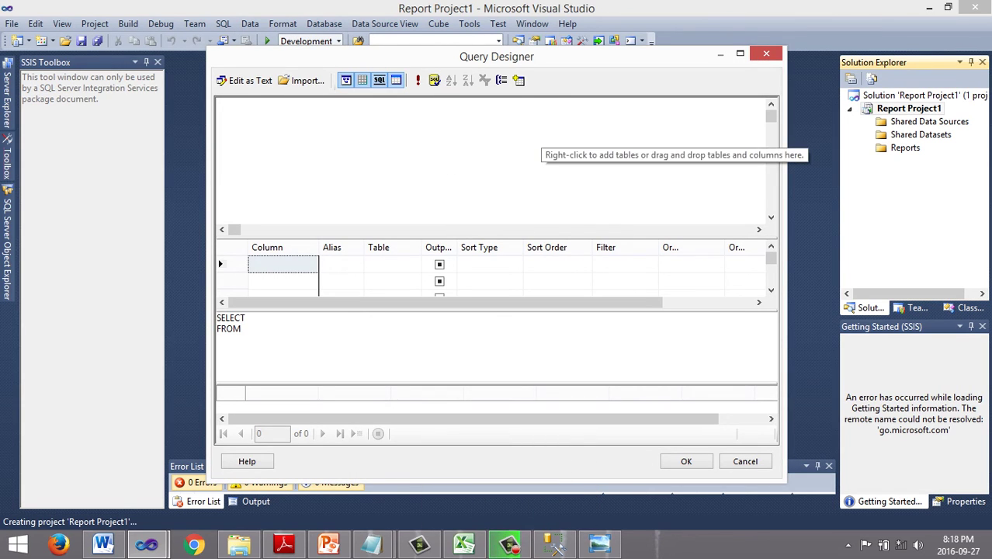
right_click(484, 102)
left_click(531, 185)
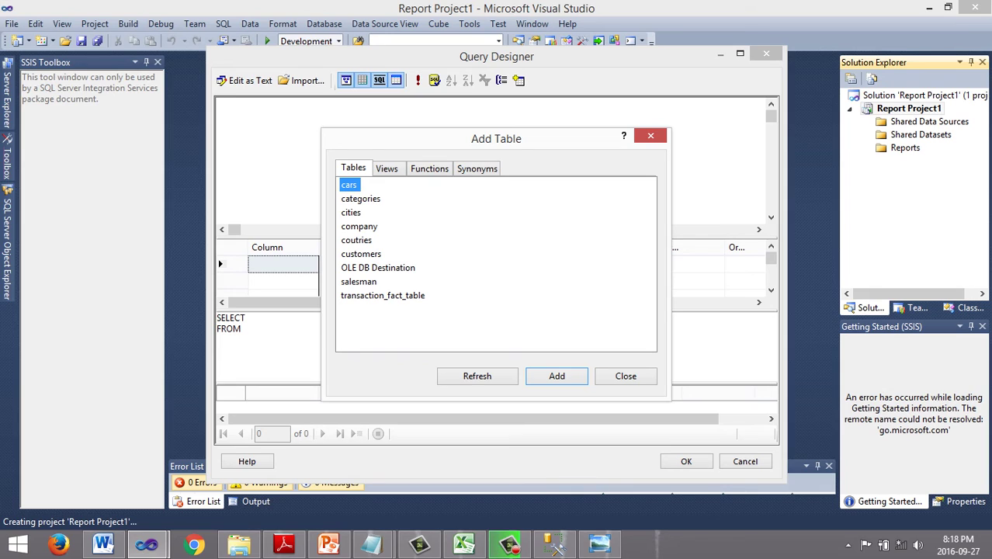
left_click(361, 254)
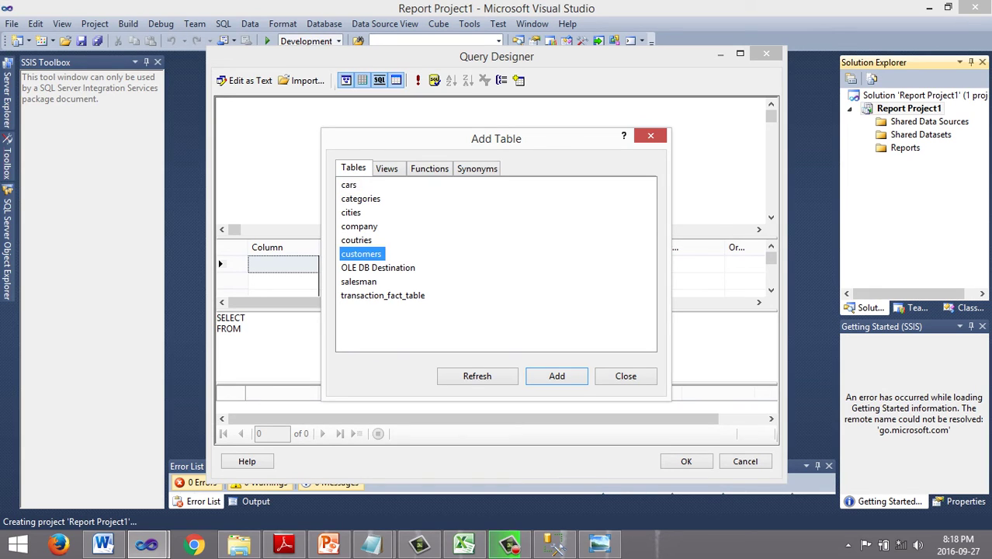
left_click(556, 375)
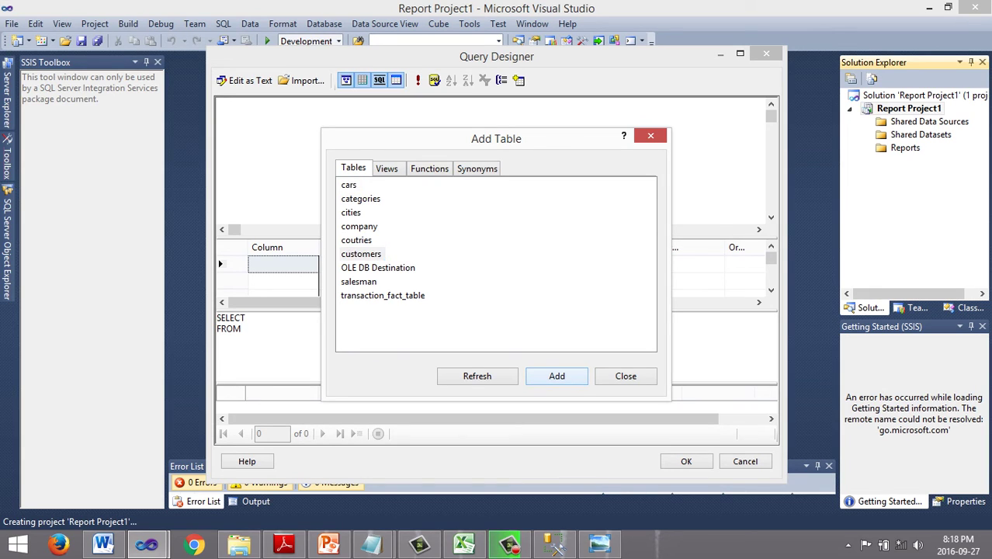
left_click(626, 376)
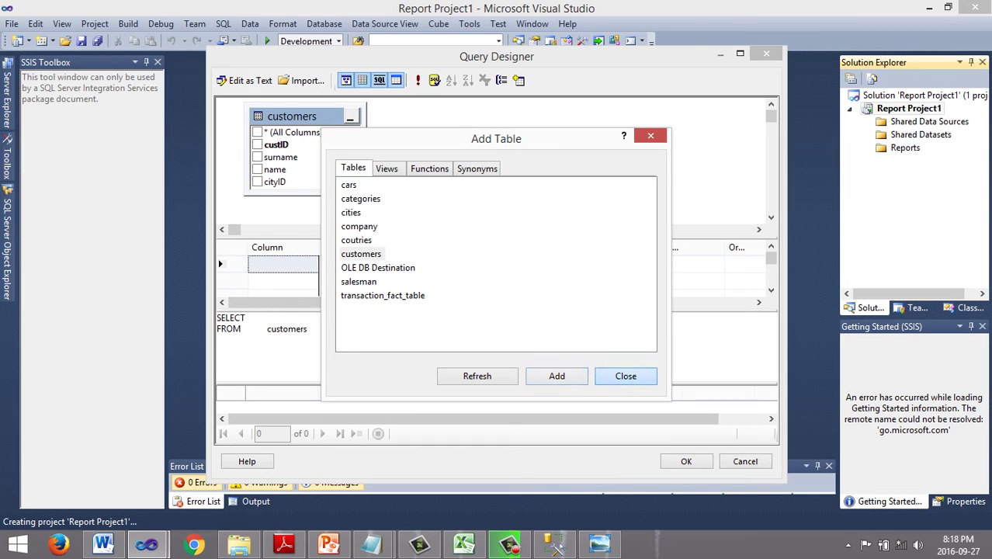
Output all columns of the customers table in the query, and choose the Tabular report type.
left_click(257, 132)
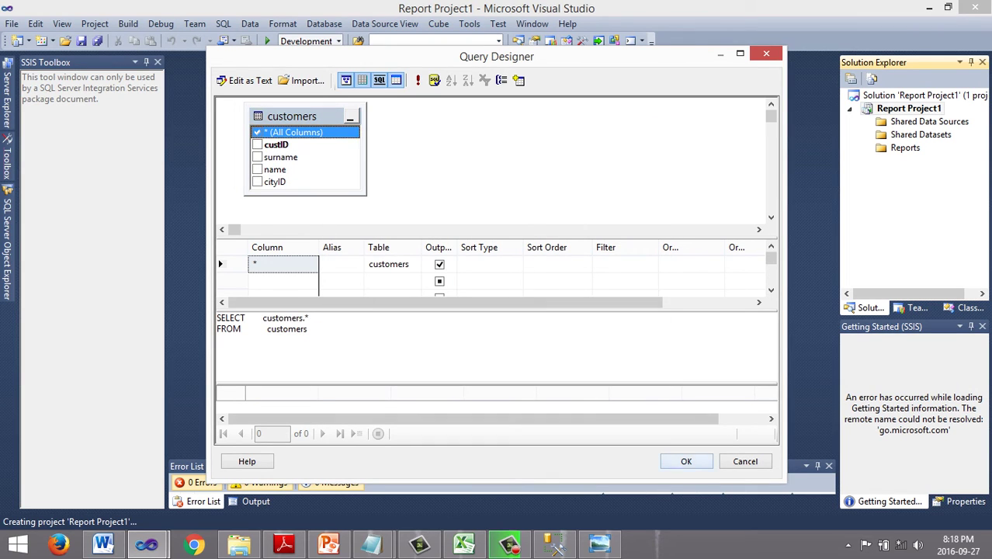
left_click(686, 461)
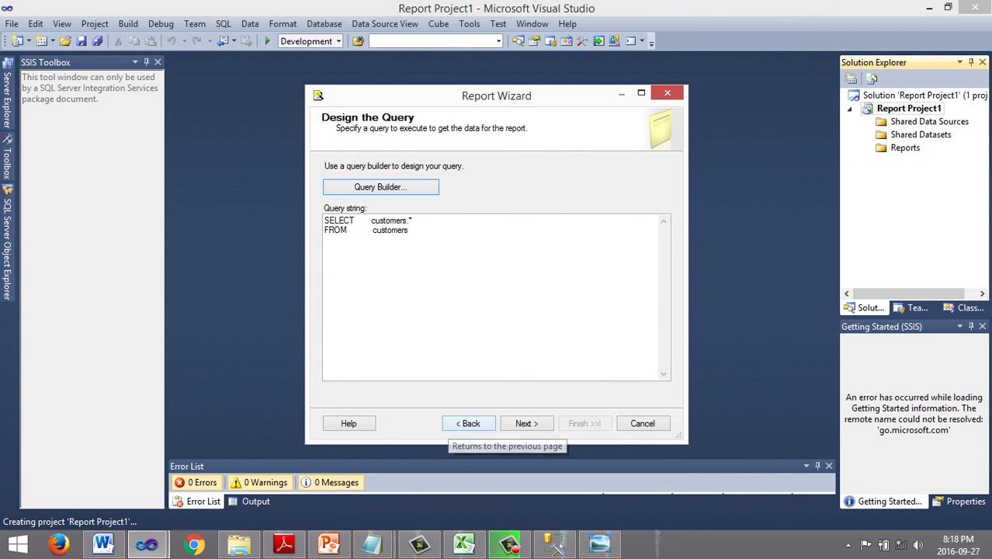
left_click(526, 423)
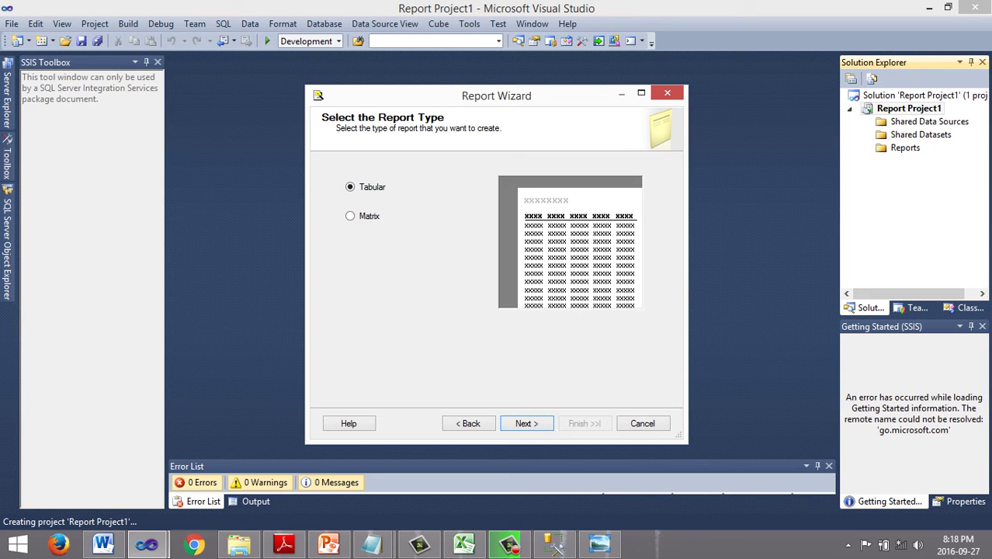
left_click(526, 423)
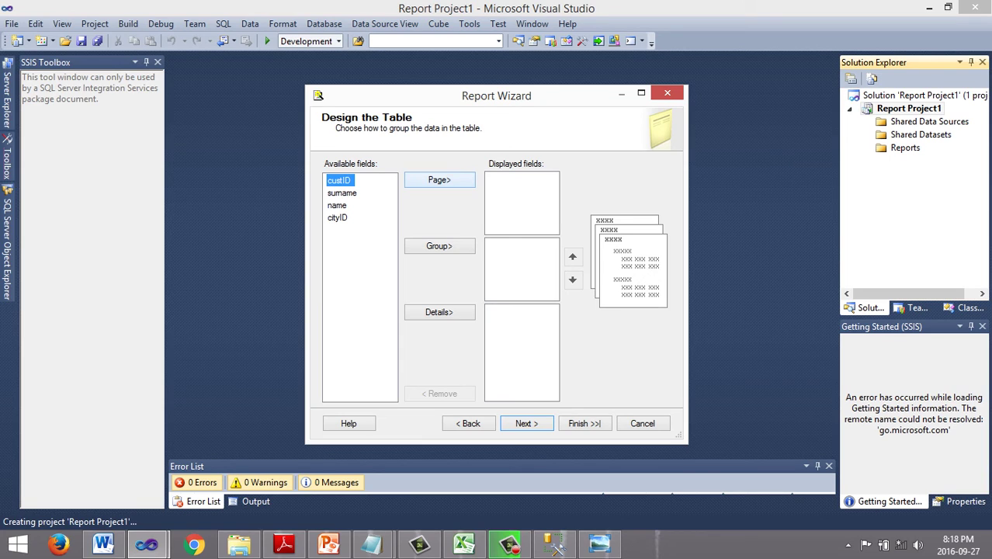
Assign custID to the table's page level and group the table by name and cityID.
left_click(439, 179)
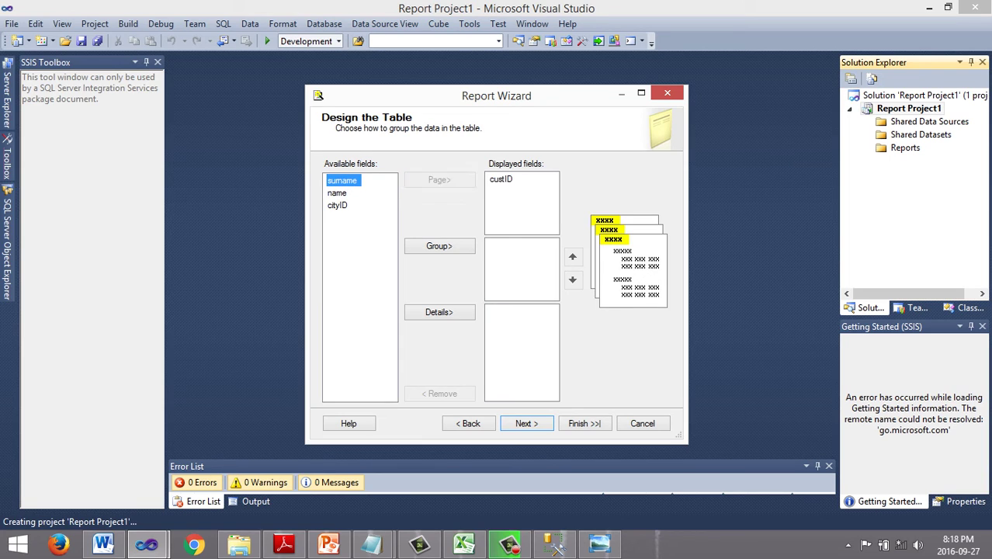
left_click(337, 192)
left_click(439, 246)
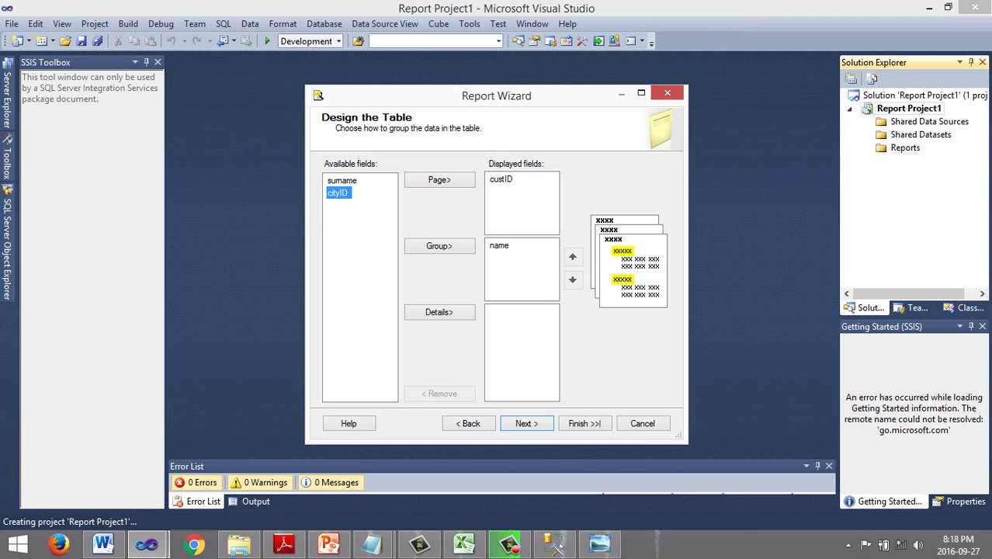
left_click(439, 245)
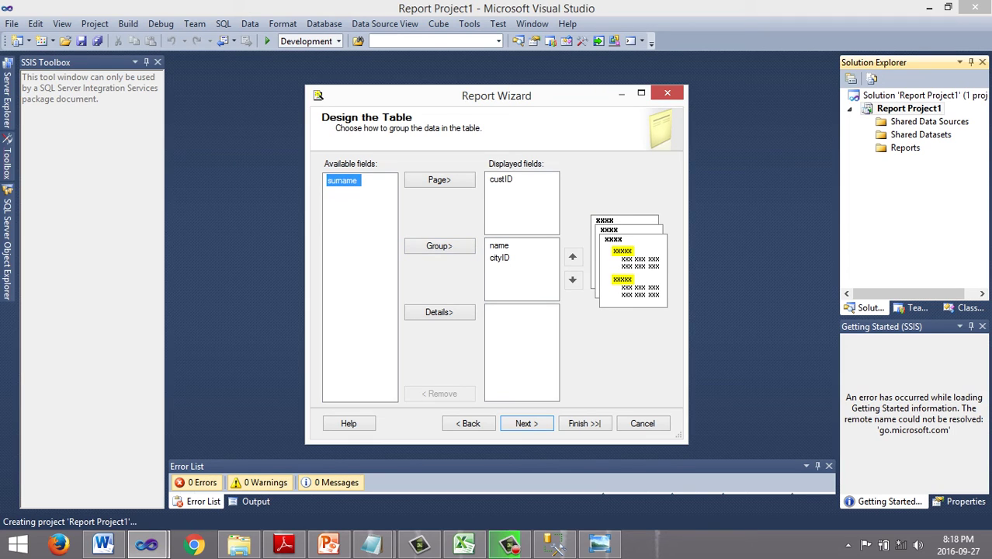
left_click(439, 245)
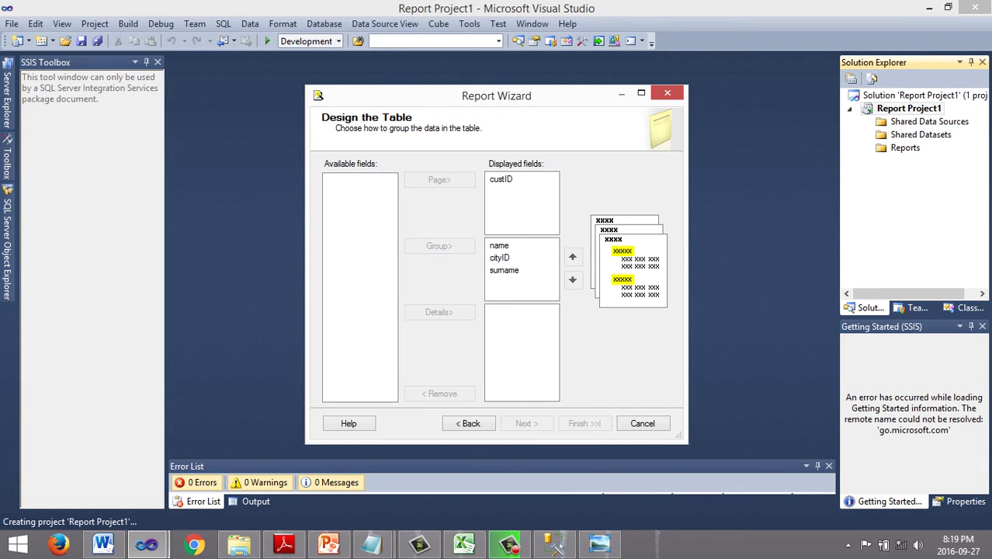
left_click(503, 269)
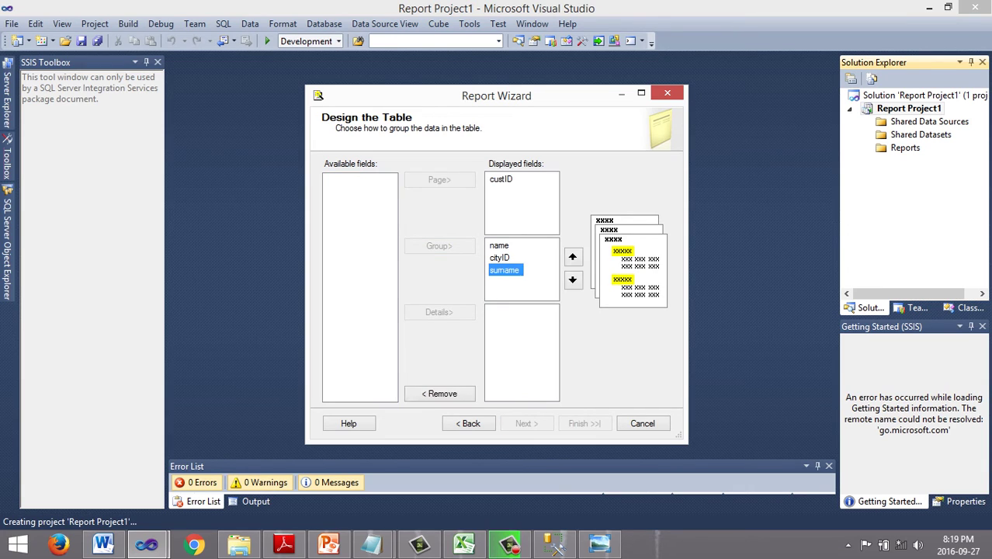
left_click(439, 393)
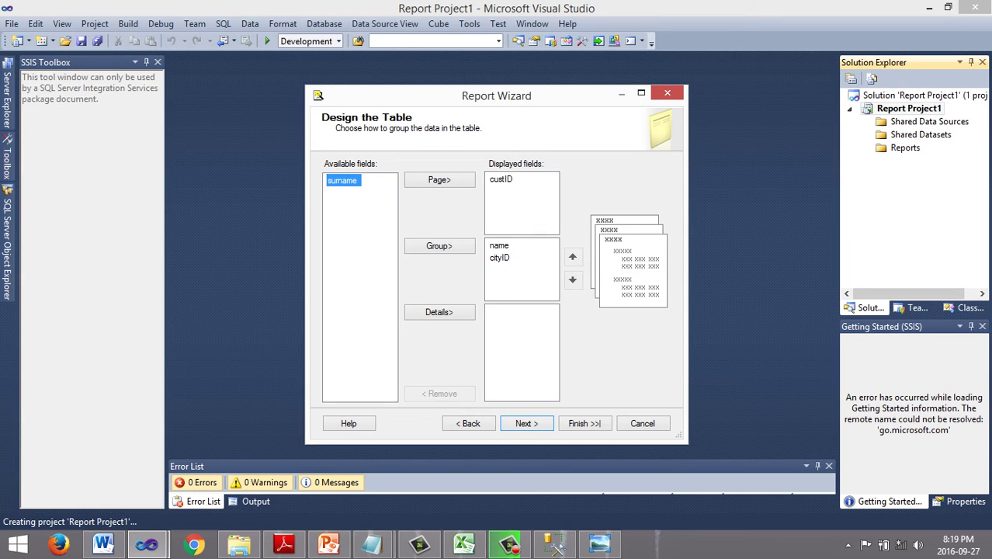
Assign surname to the table's details and finish the wizard with the Stepped layout and the report name Report1.
left_click(438, 311)
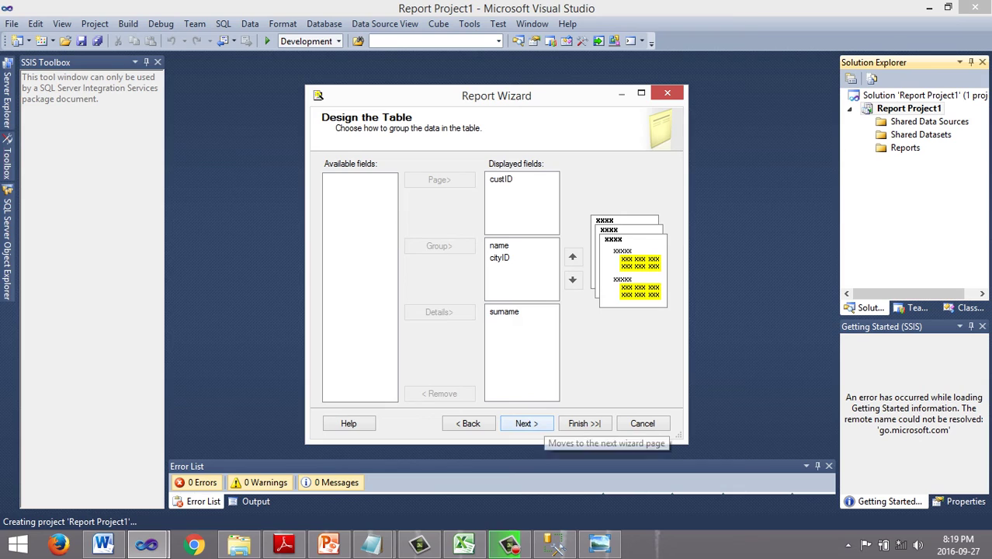
left_click(528, 424)
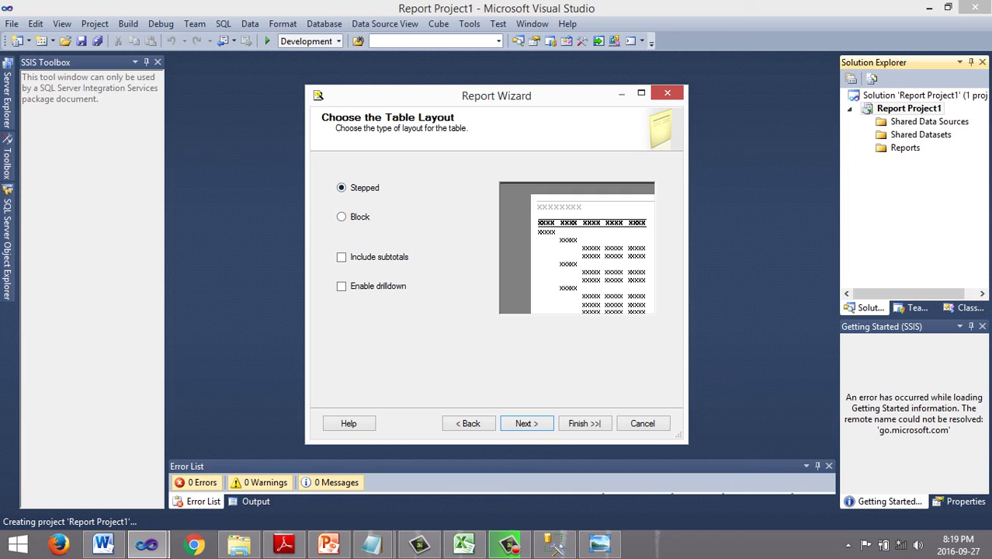
left_click(584, 423)
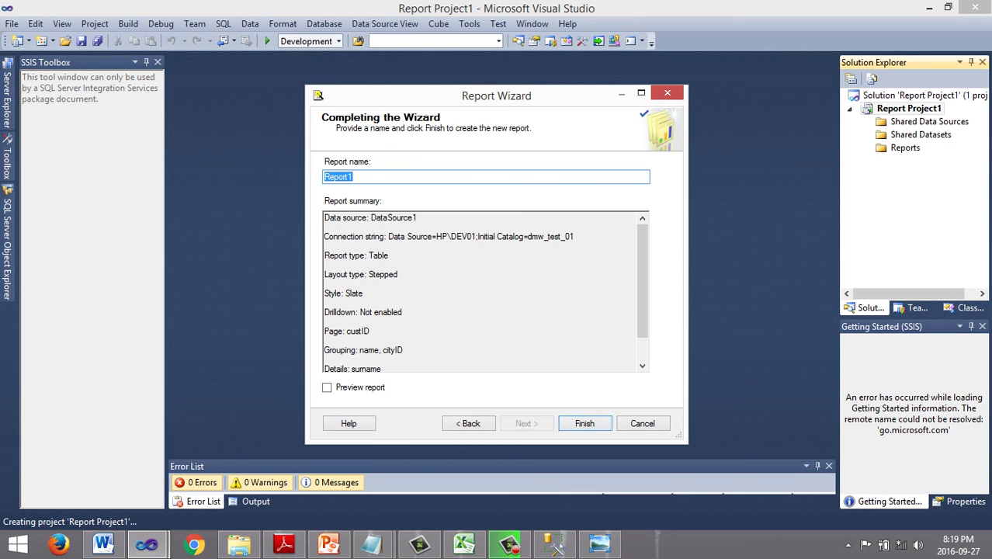
key("Return")
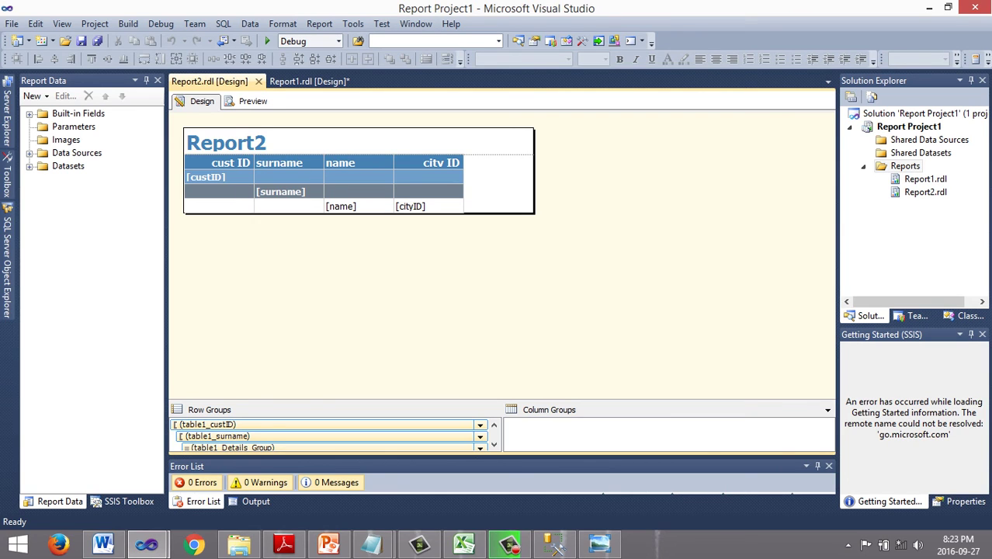
Preview Report2 and look through its customer rows grouped by cust ID and surname.
left_click(253, 101)
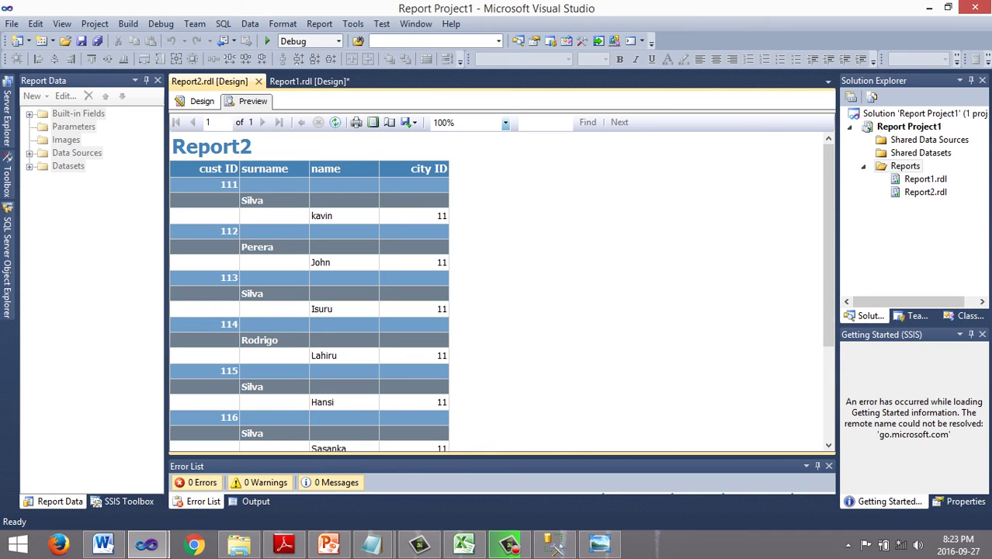
scroll(501, 291, "down", 5)
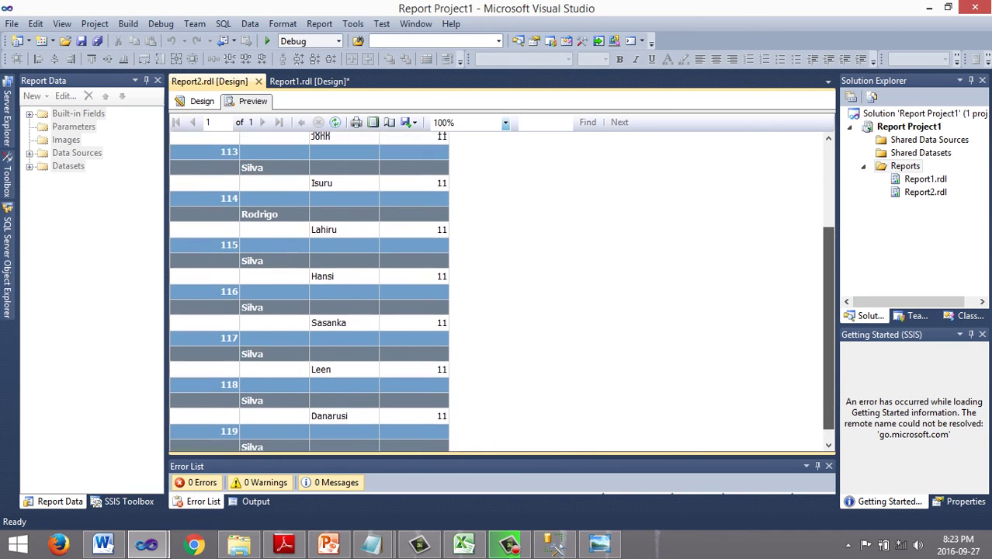
scroll(501, 291, "up", 3)
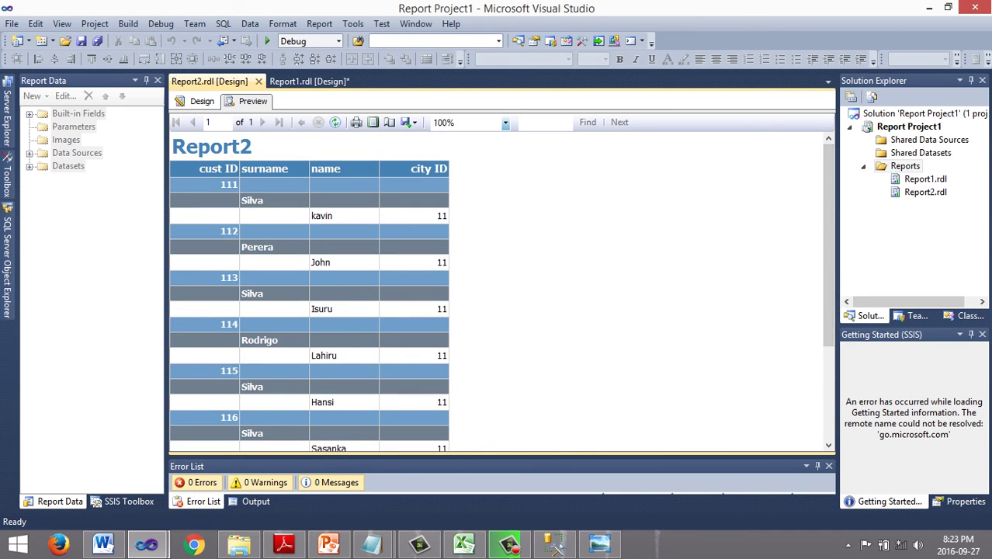